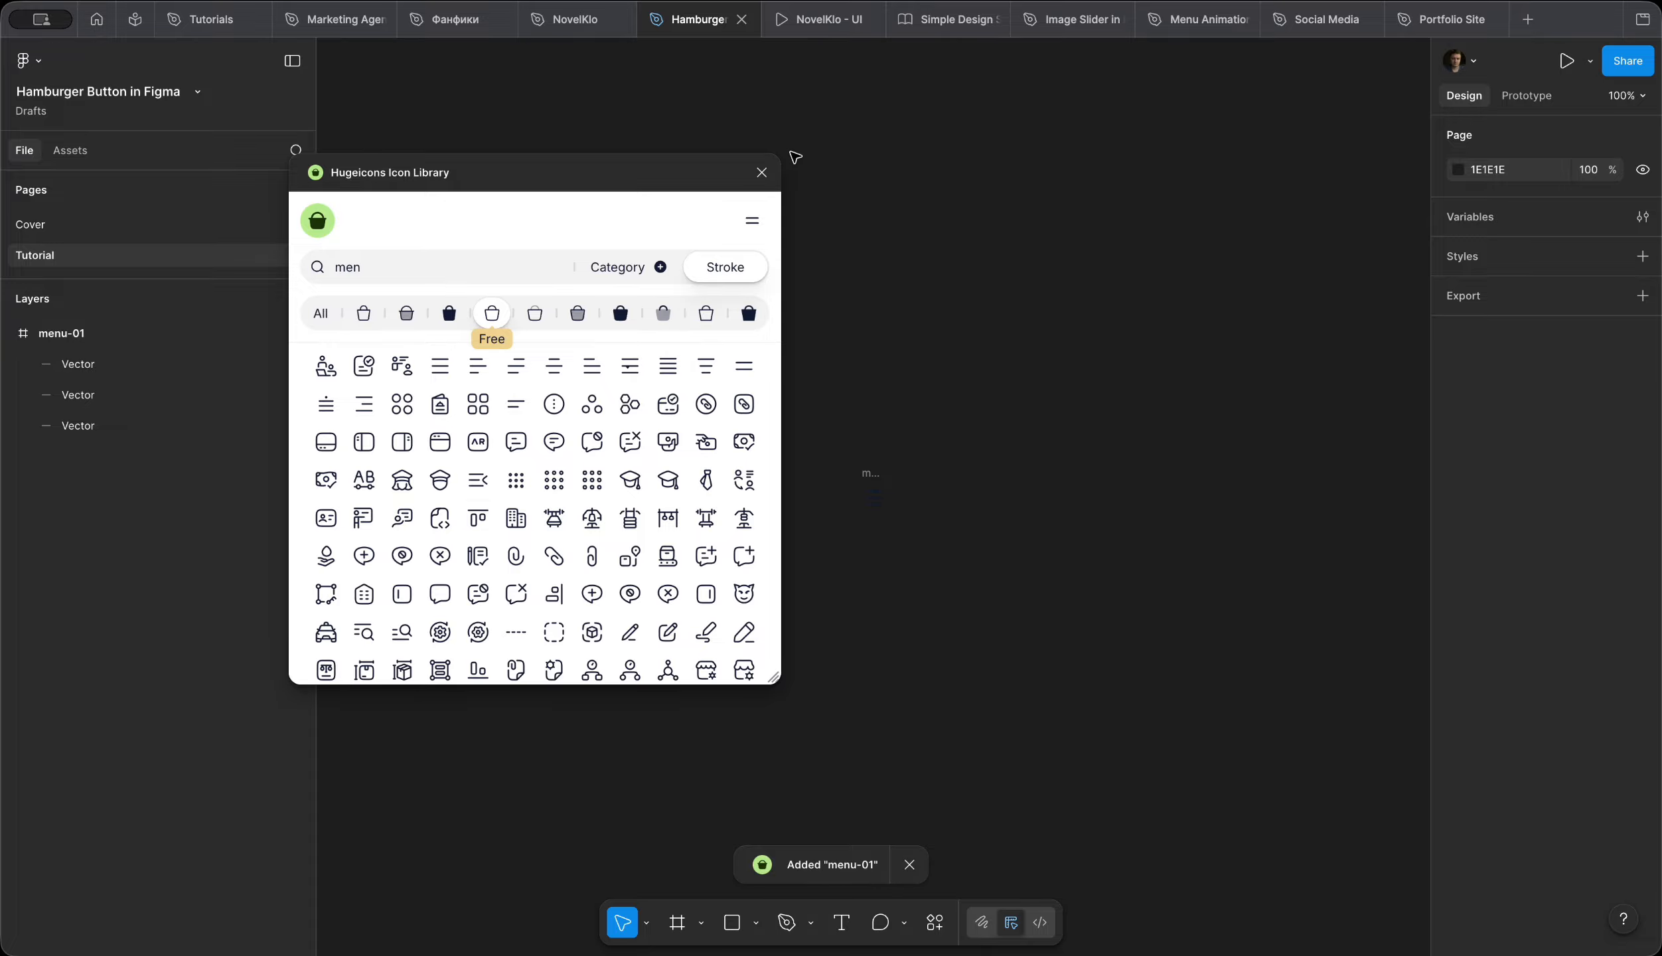
Step: Close the Hugeicons icon library and reposition the menu-01 icon frame to X -24, Y -17
click(761, 173)
key(shift+1)
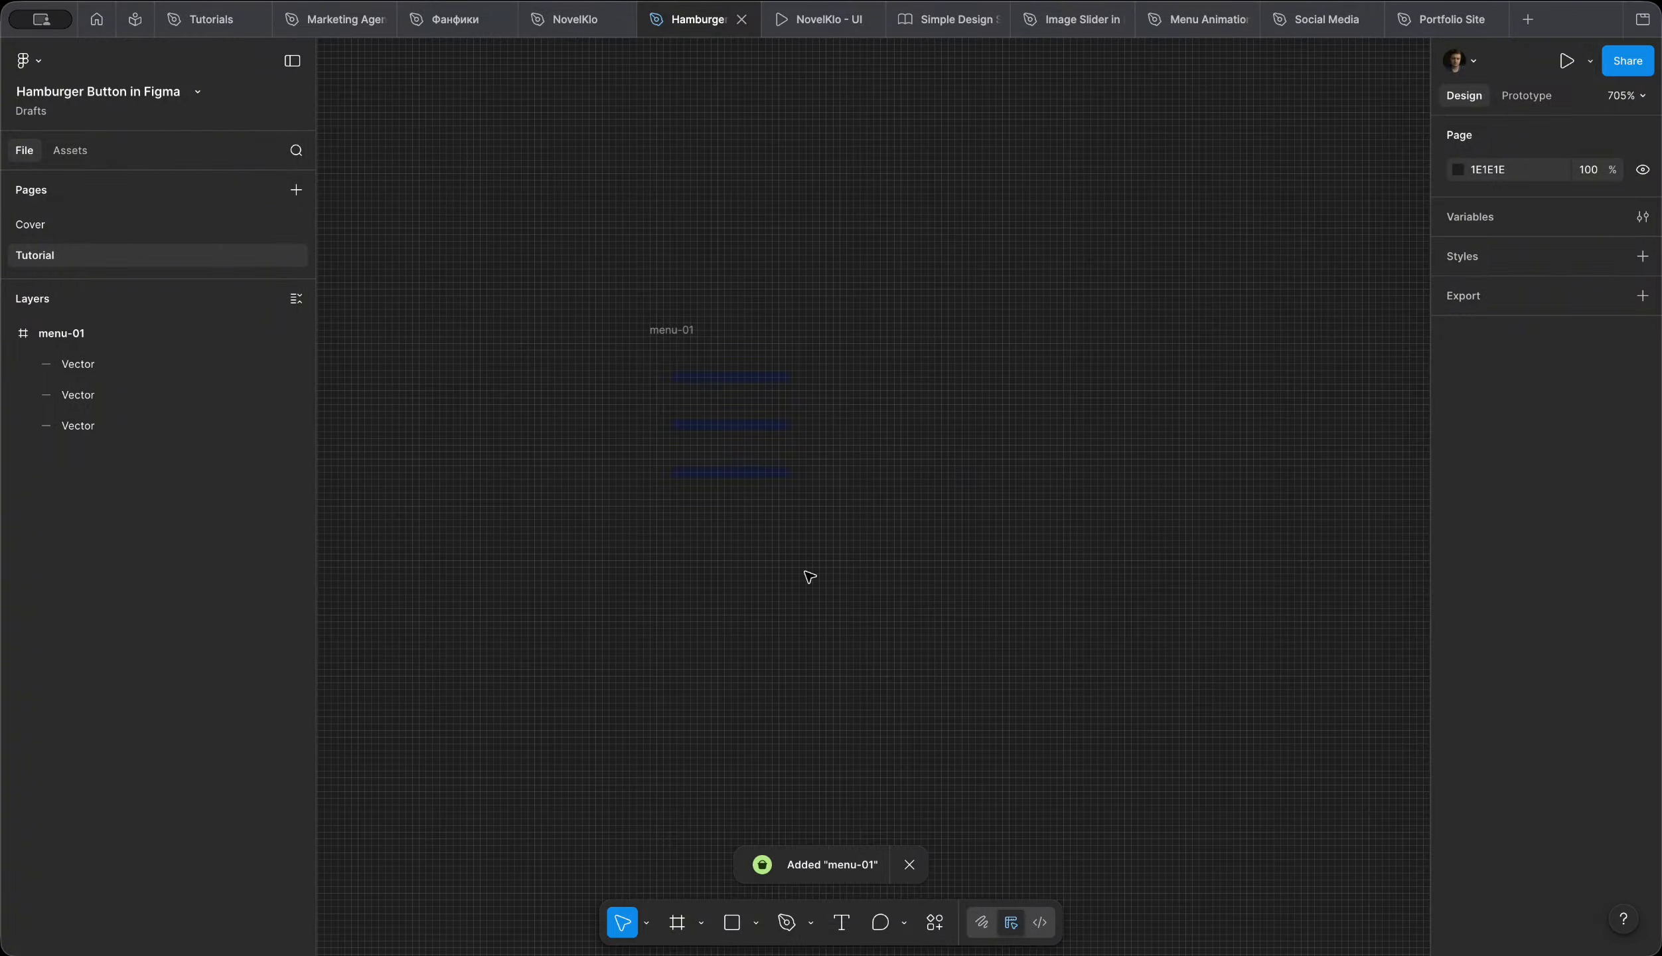
click(676, 321)
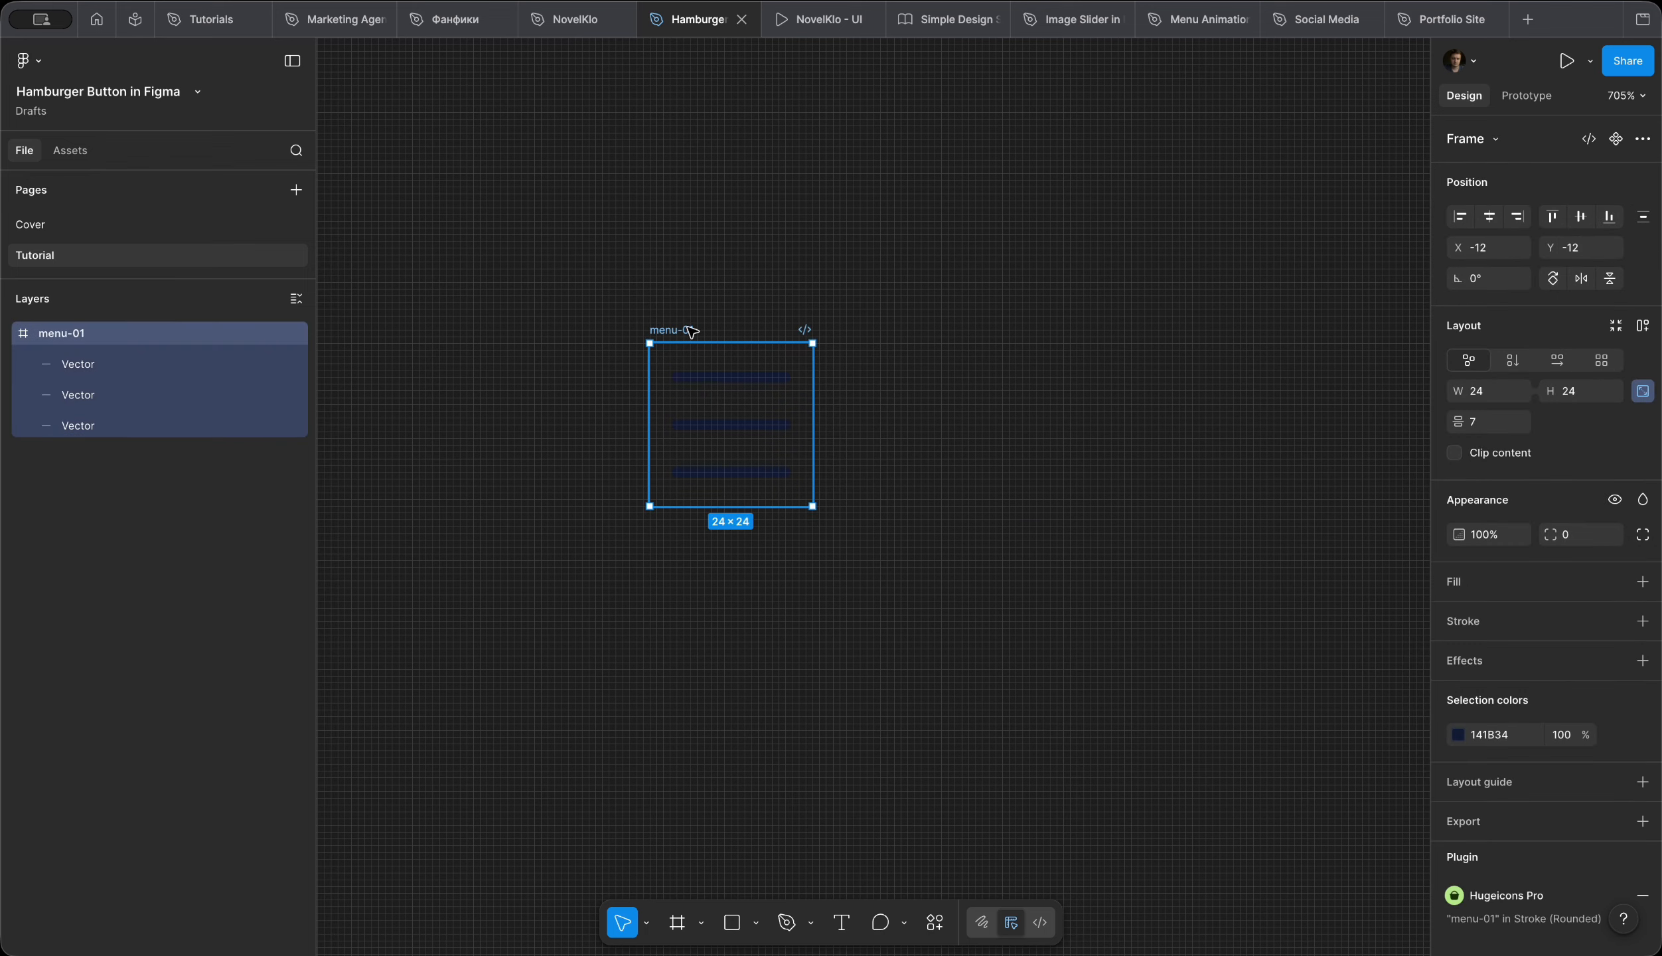
drag(665, 330, 606, 300)
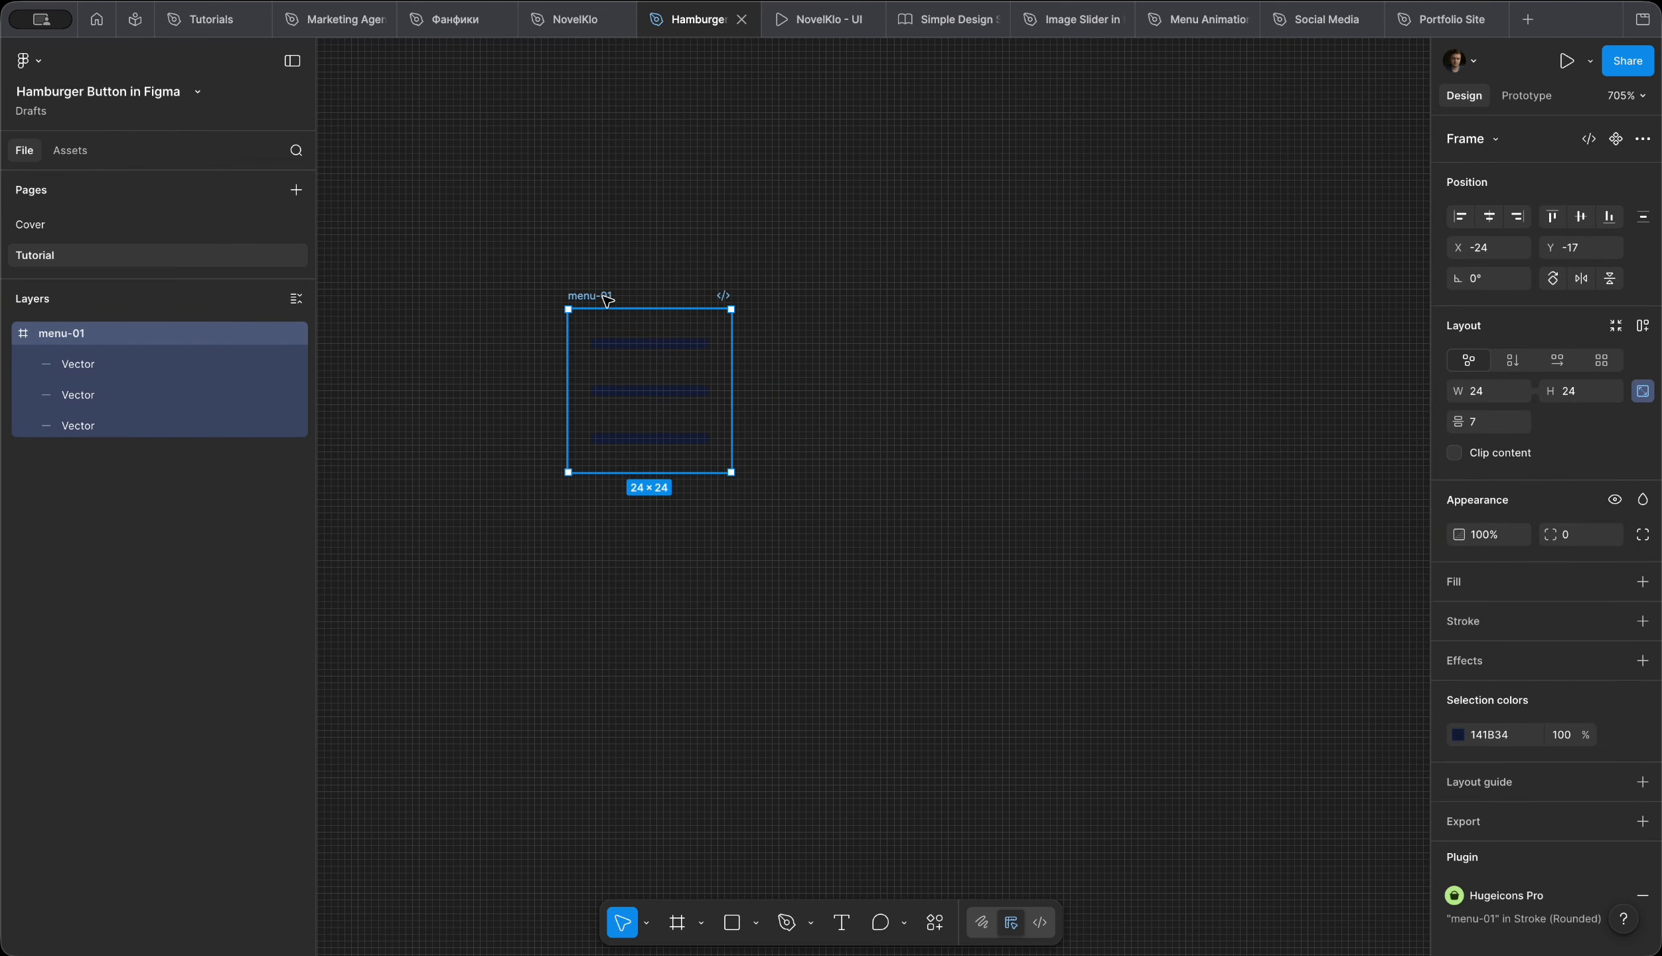
Step: Set the page's background color to light gray DDDDDD
click(1388, 278)
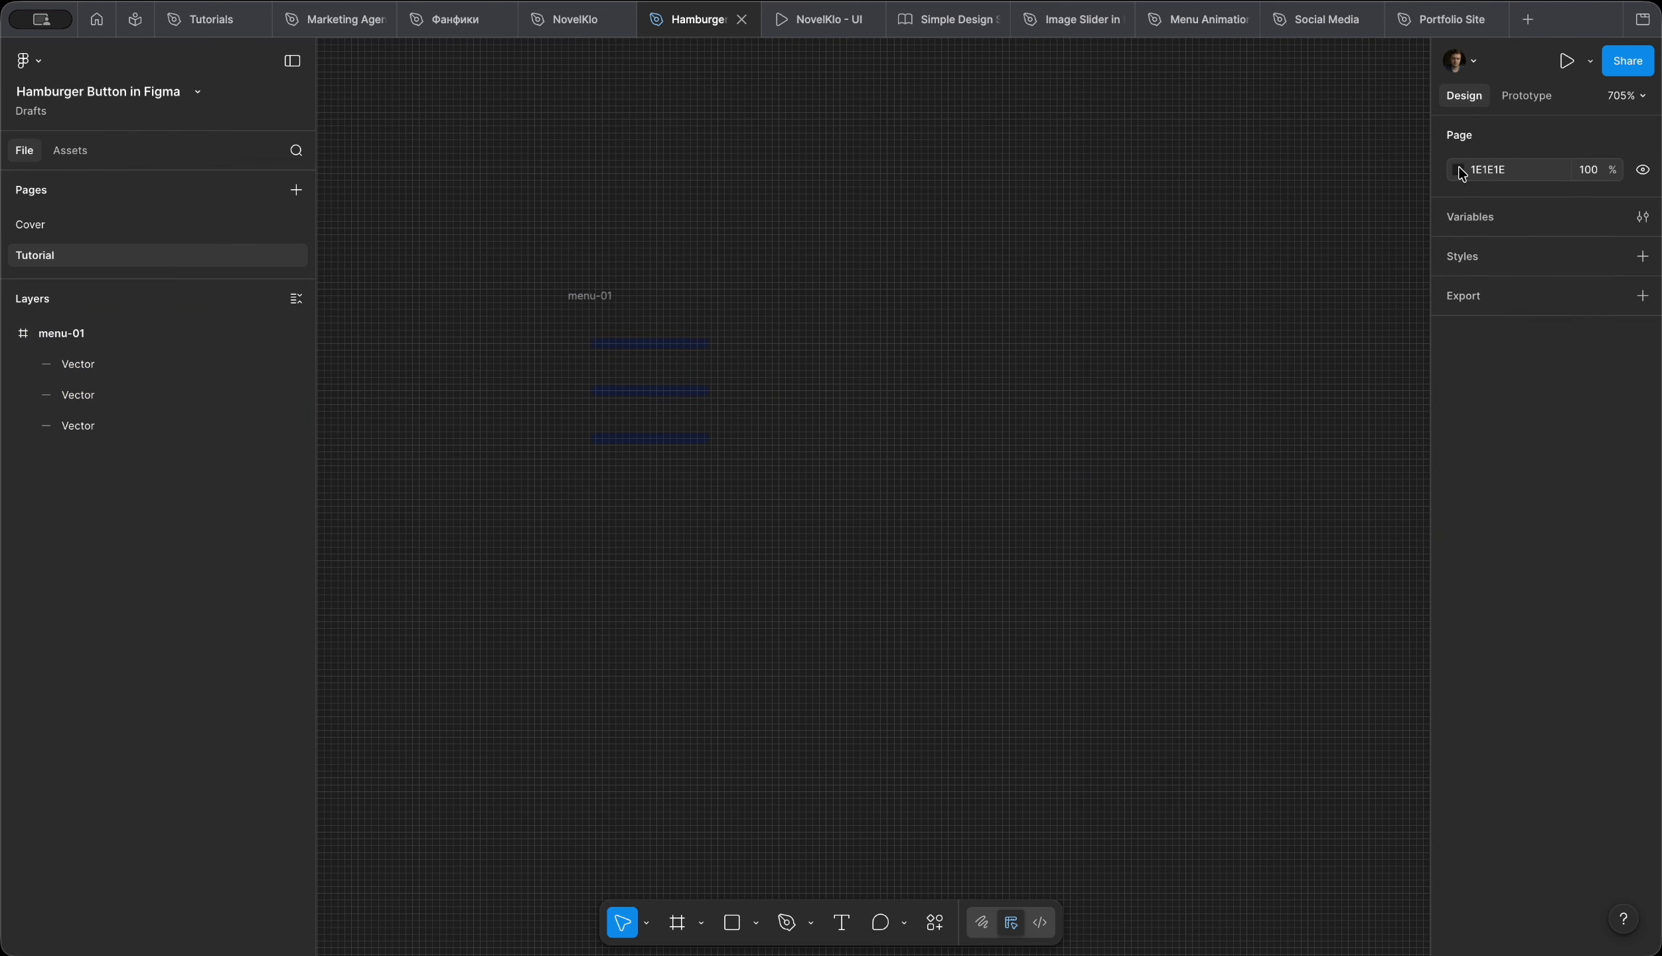
click(1459, 170)
drag(1206, 397, 1182, 240)
click(875, 464)
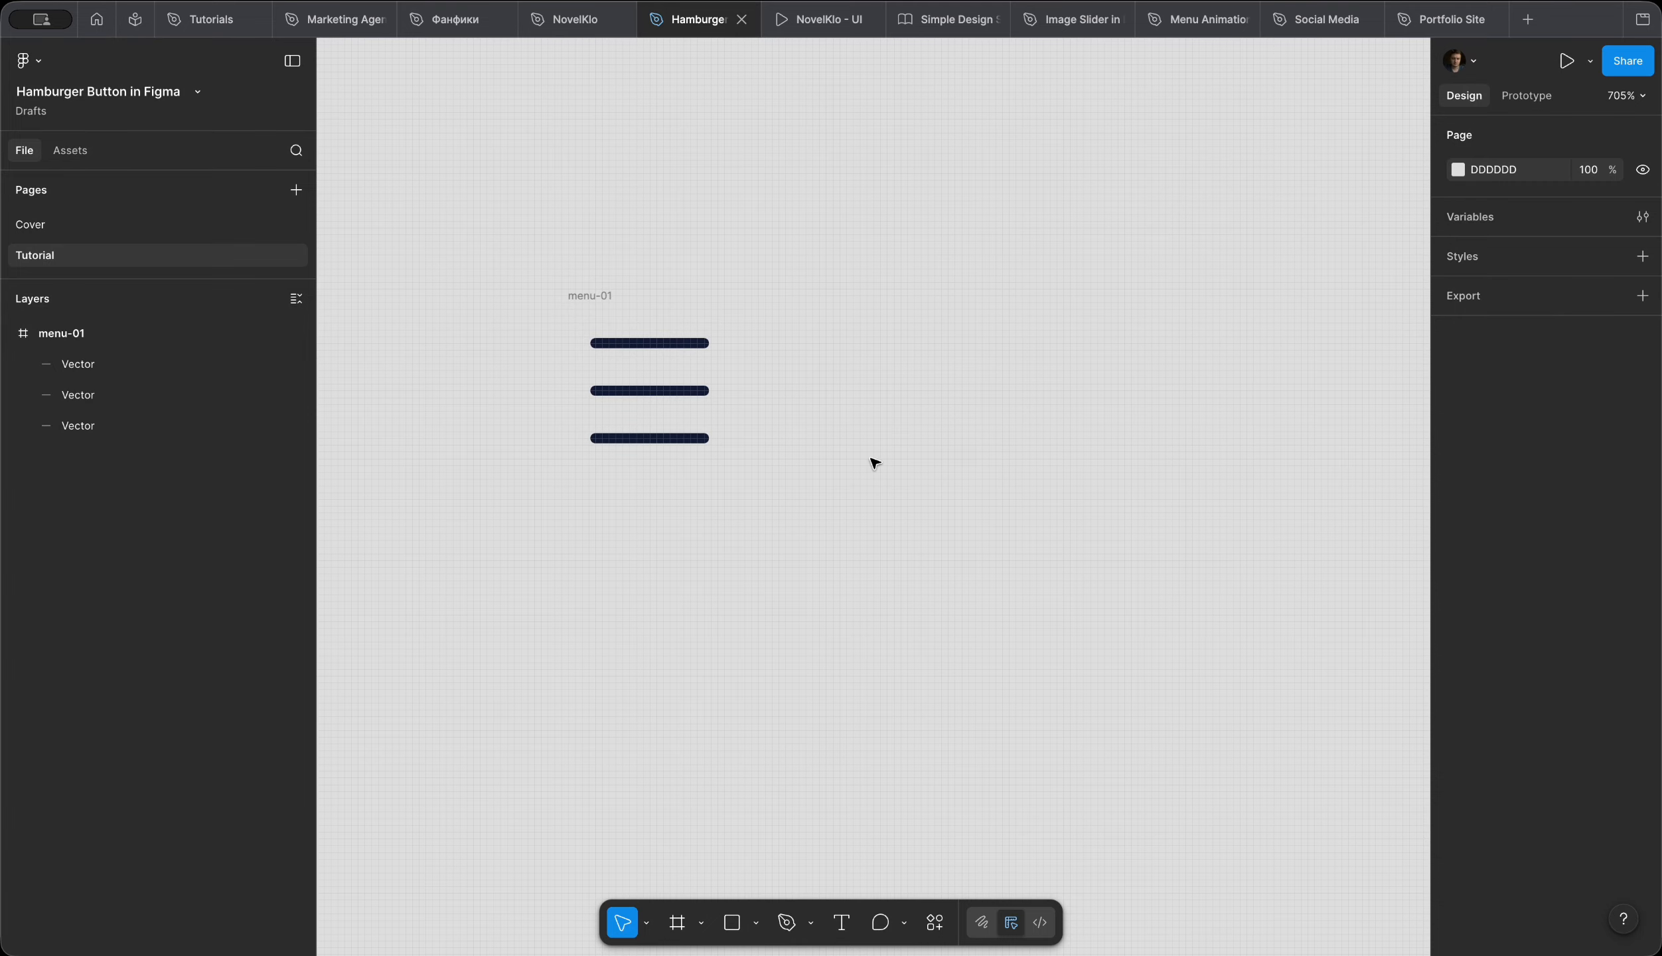
Step: Wrap the menu-01 icon in a new frame and rename that frame "default"
scroll(874, 464, left, 2)
click(718, 332)
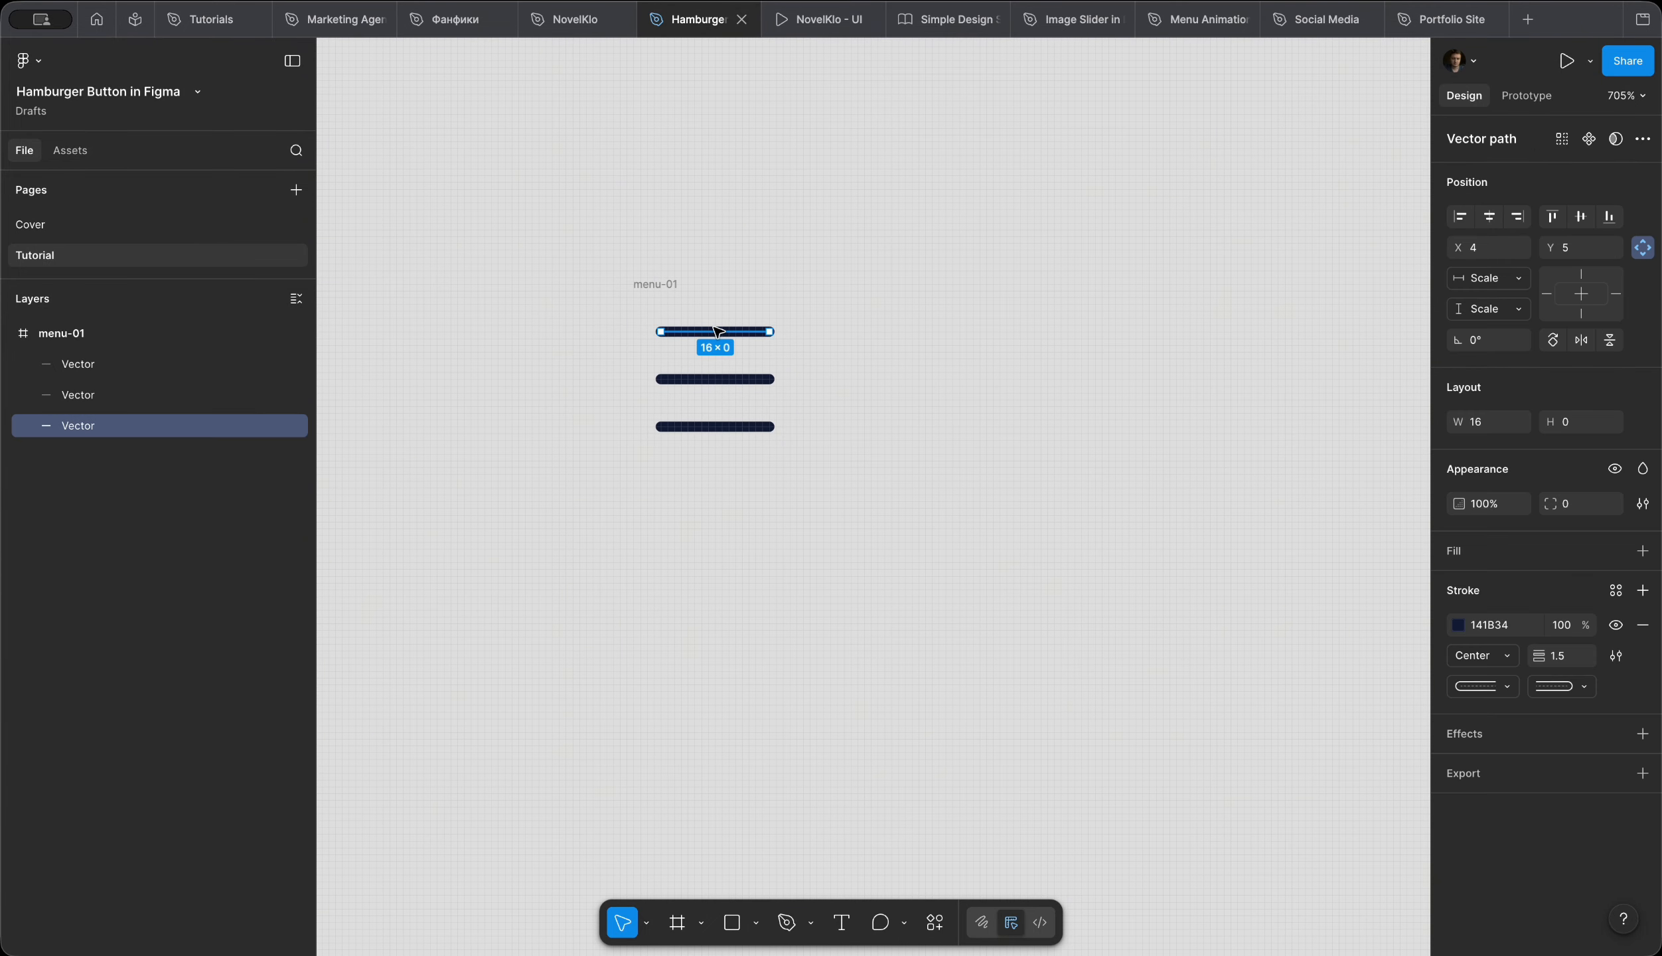
click(712, 380)
click(711, 427)
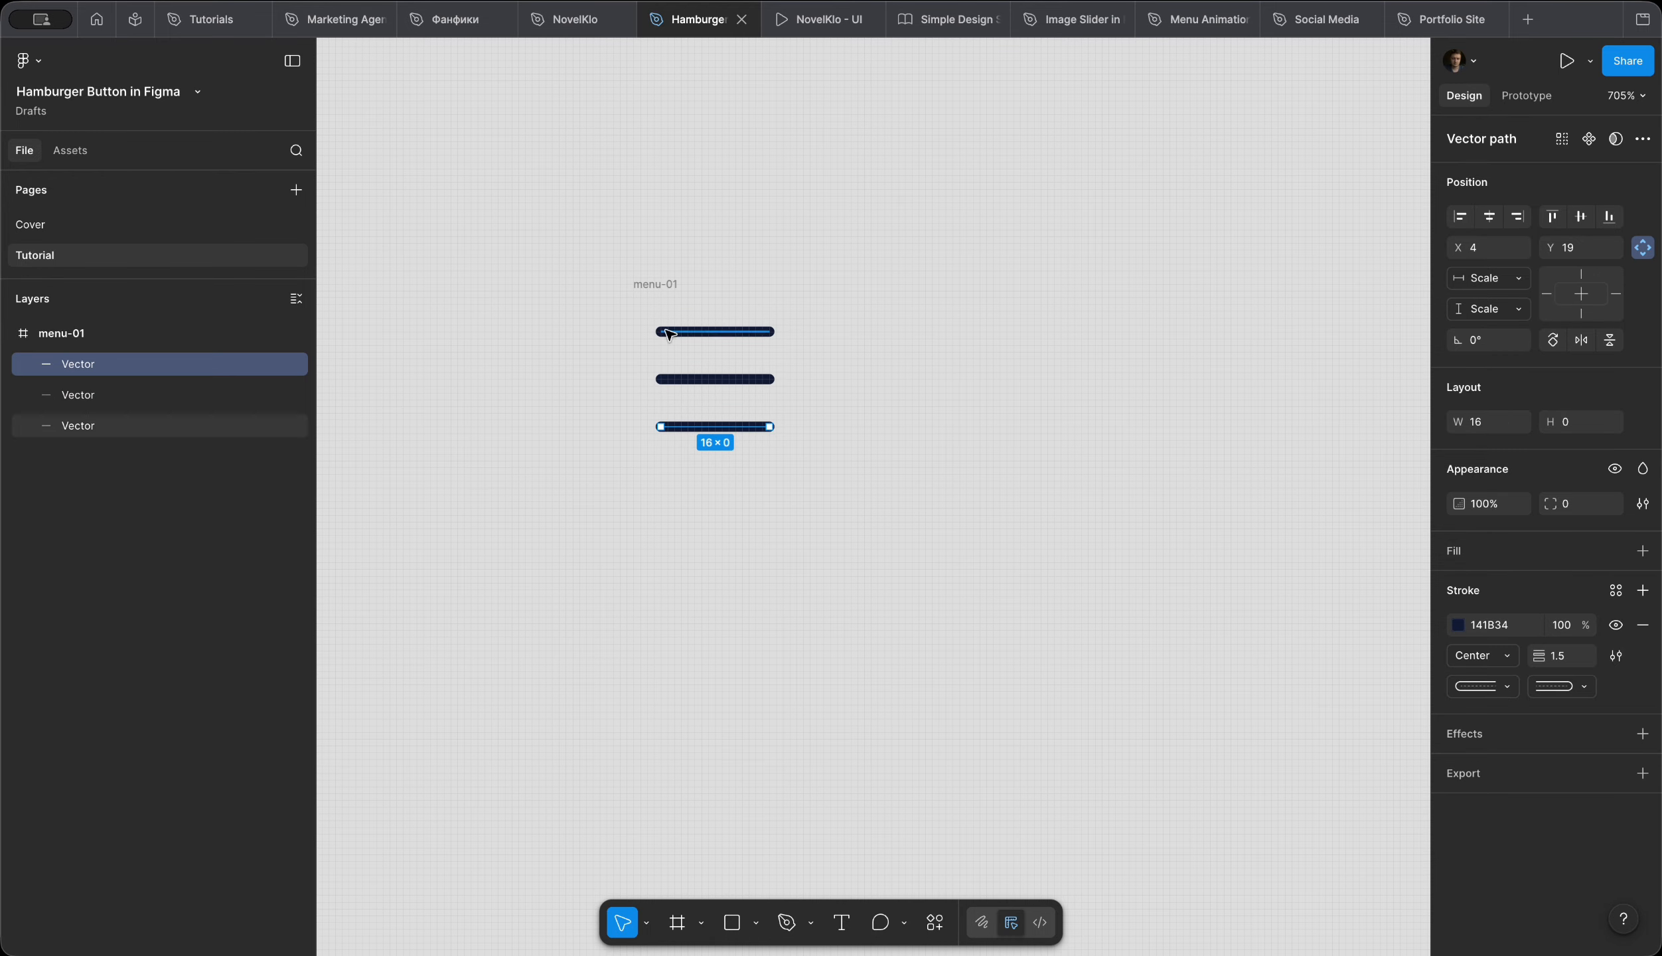
click(654, 284)
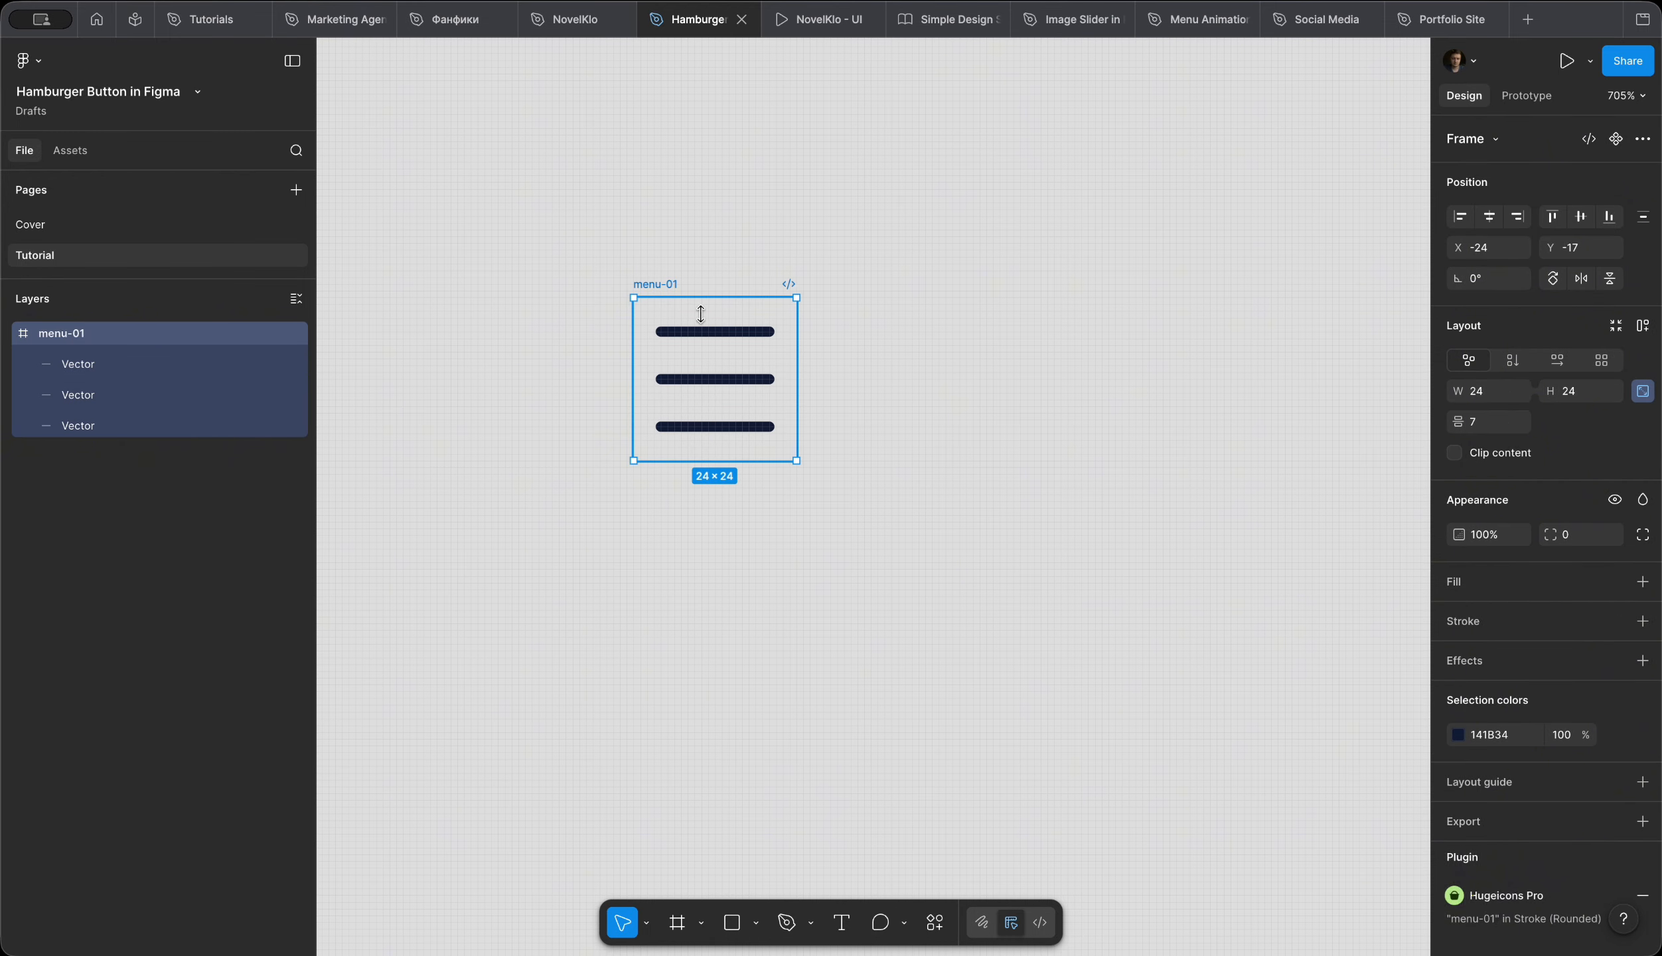
right_click(661, 282)
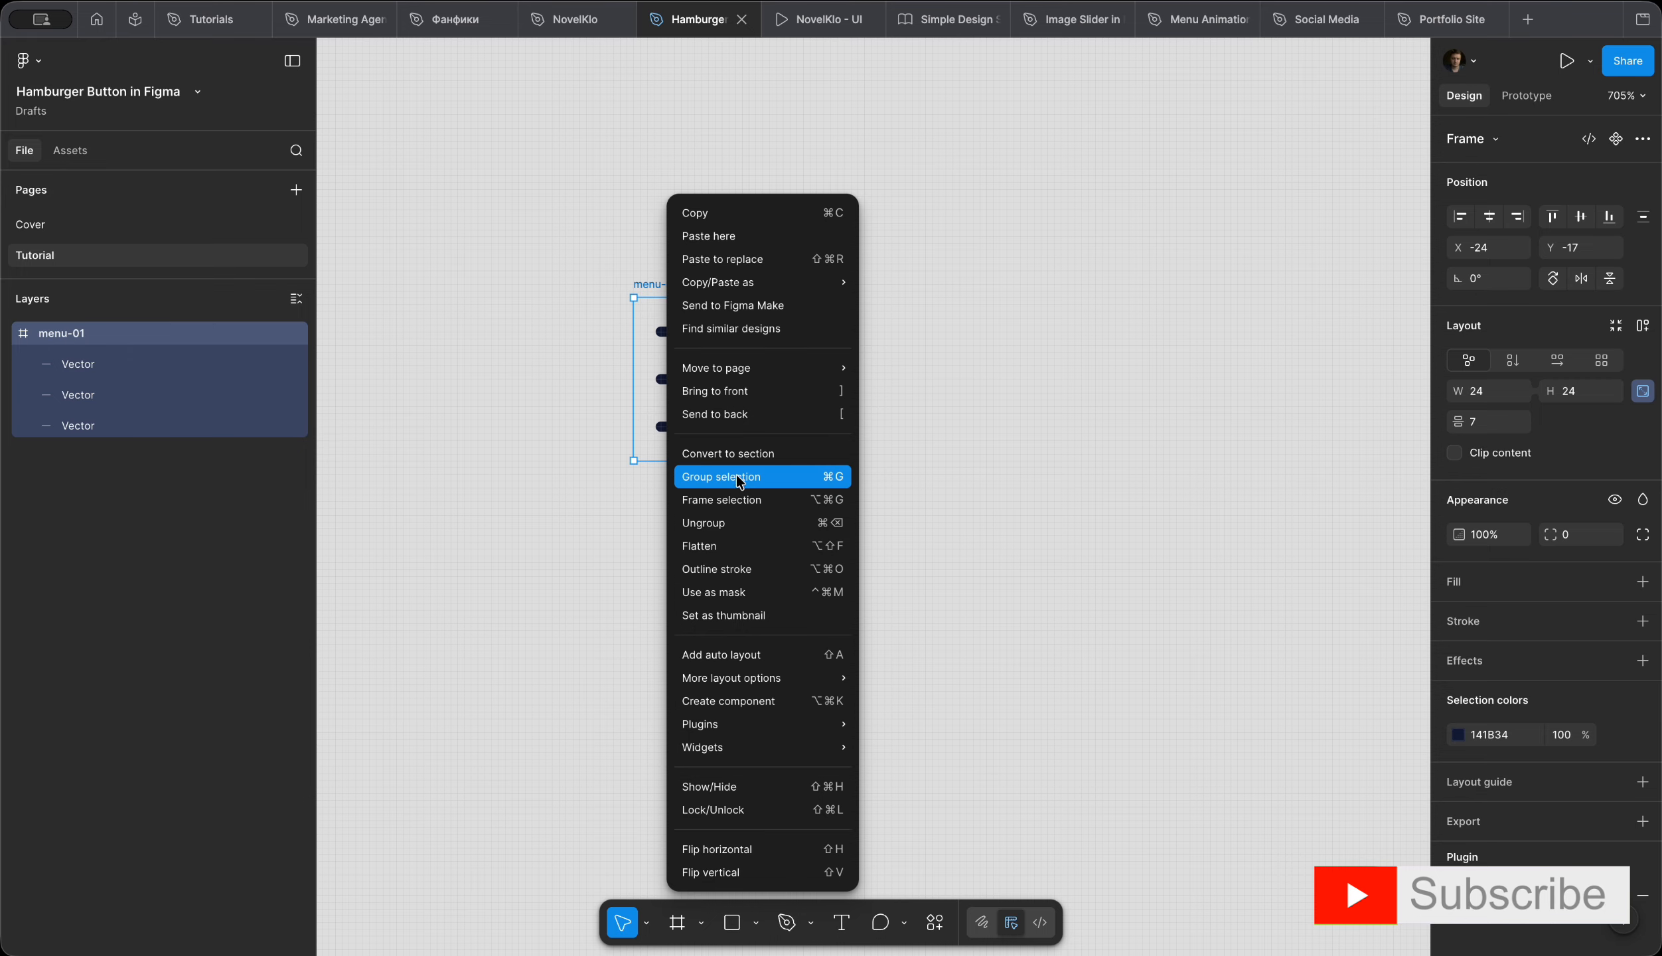
click(736, 495)
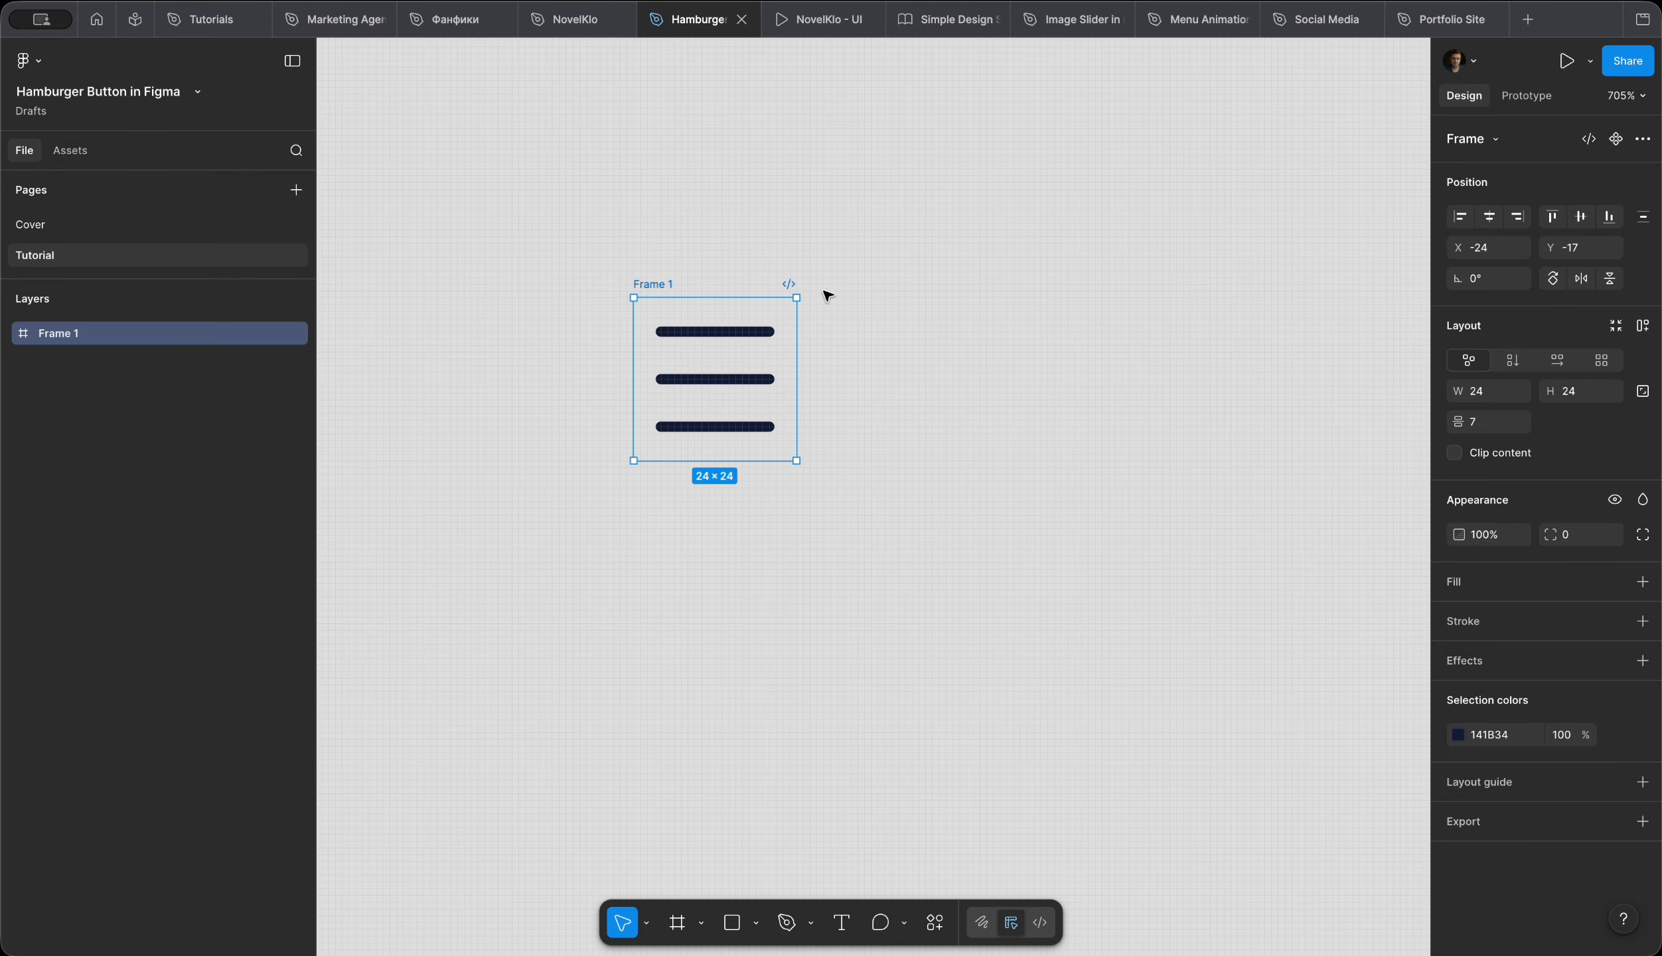
double_click(651, 281)
text(default)
key(Return)
Step: Apply auto layout to the default frame with horizontal and vertical padding of 8
click(1642, 324)
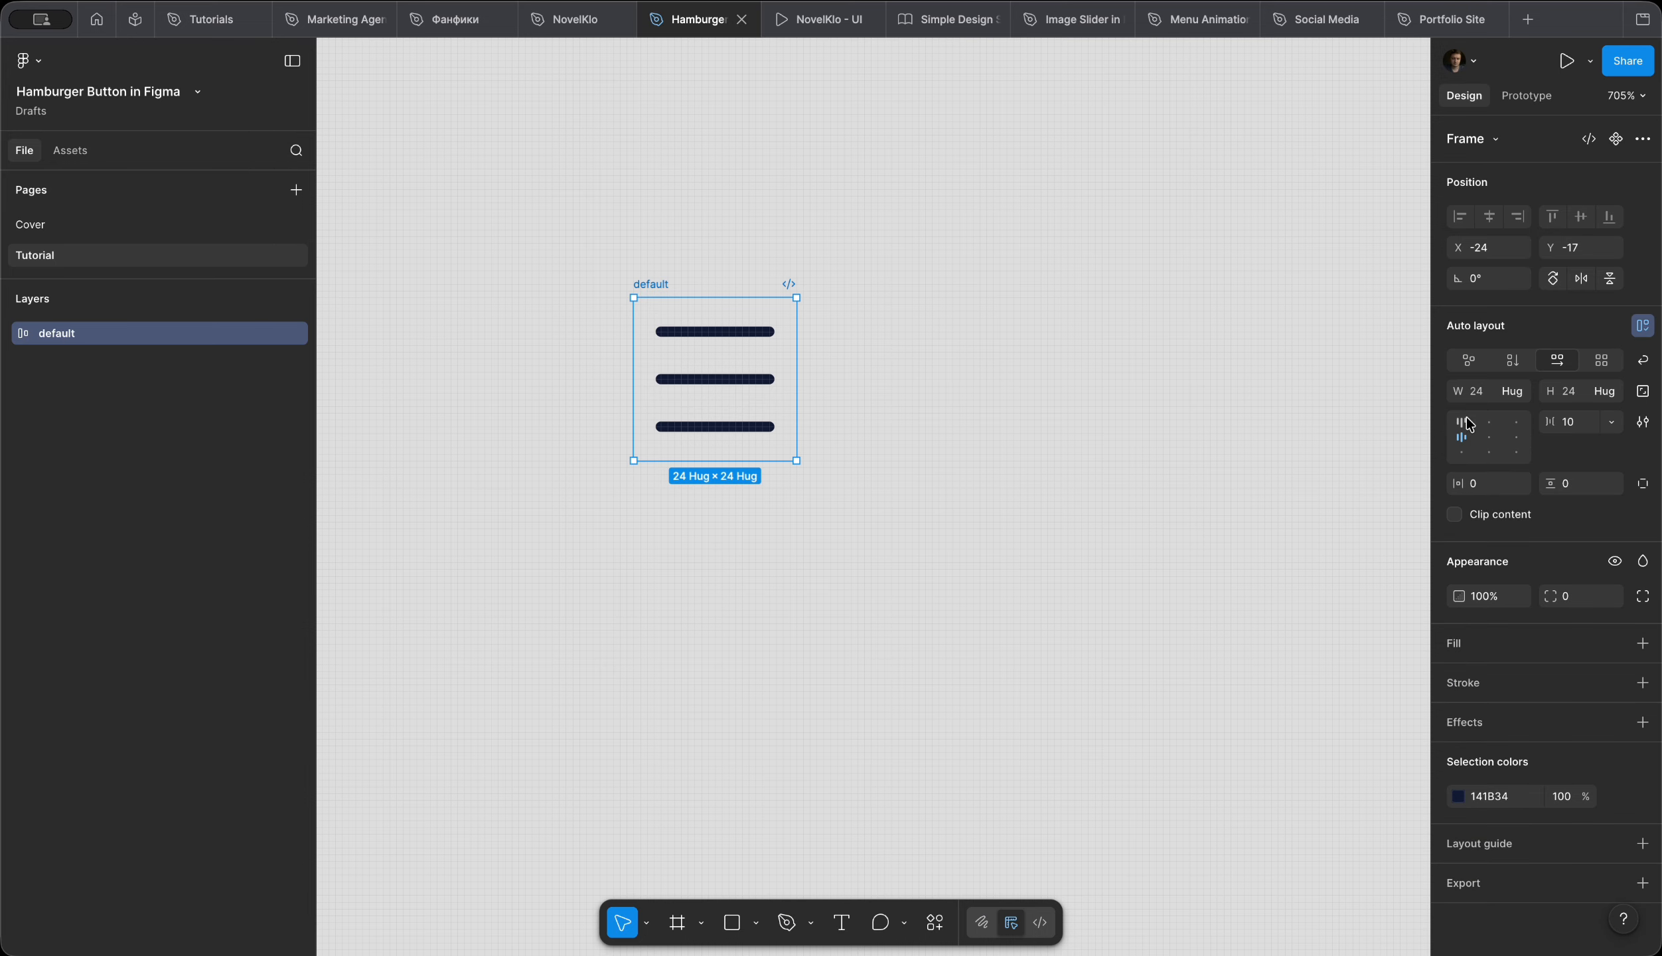
click(1480, 488)
text(8)
key(Tab)
text(8)
key(Return)
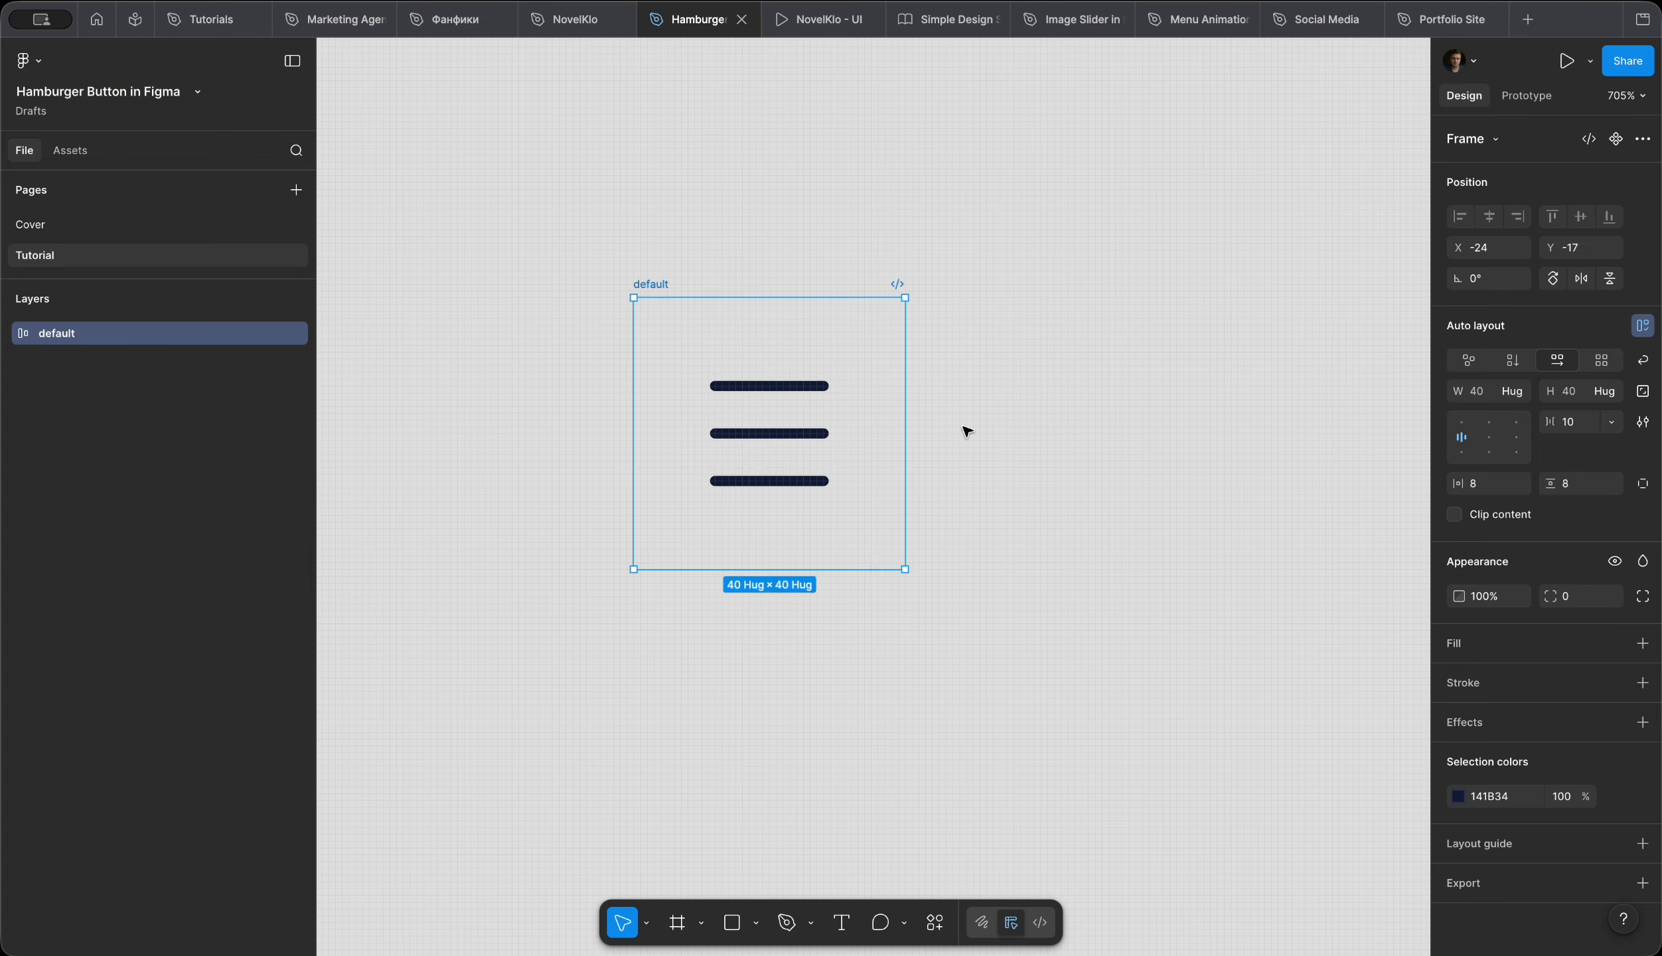
Step: Give the default frame a corner radius of 8 and a white FFFFFF fill
click(1585, 601)
text(8)
click(1642, 643)
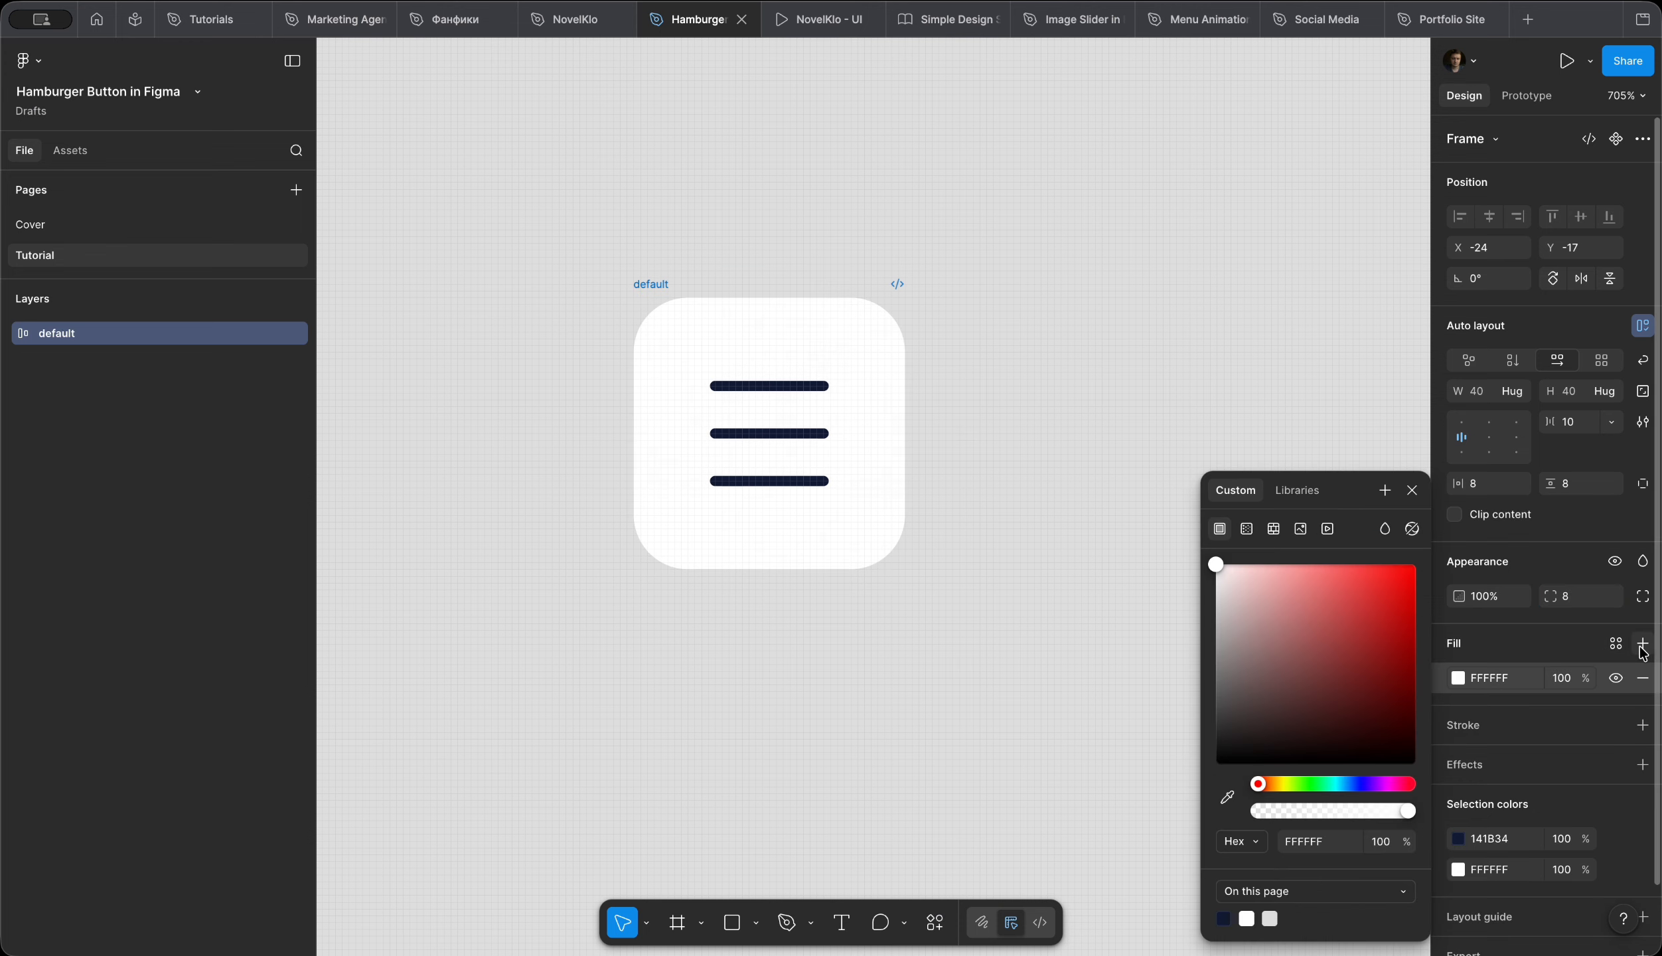
click(1412, 490)
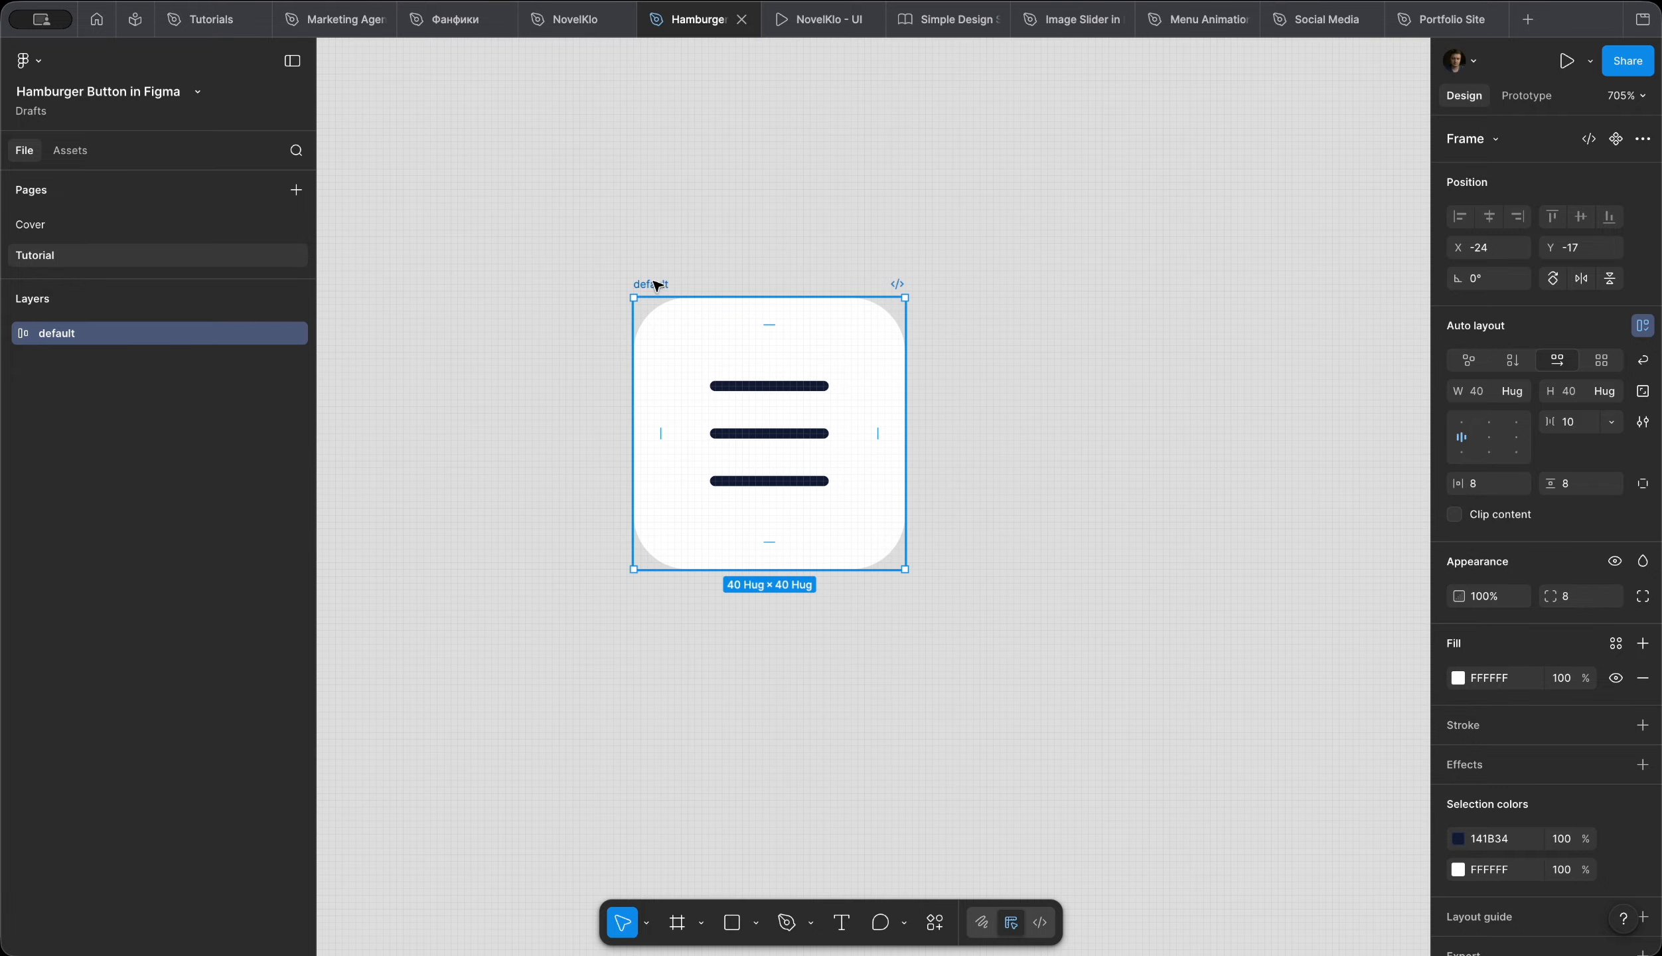
Step: Duplicate the default frame below the original and rename the copy "click"
drag(689, 312, 657, 629)
scroll(657, 627, down, 3)
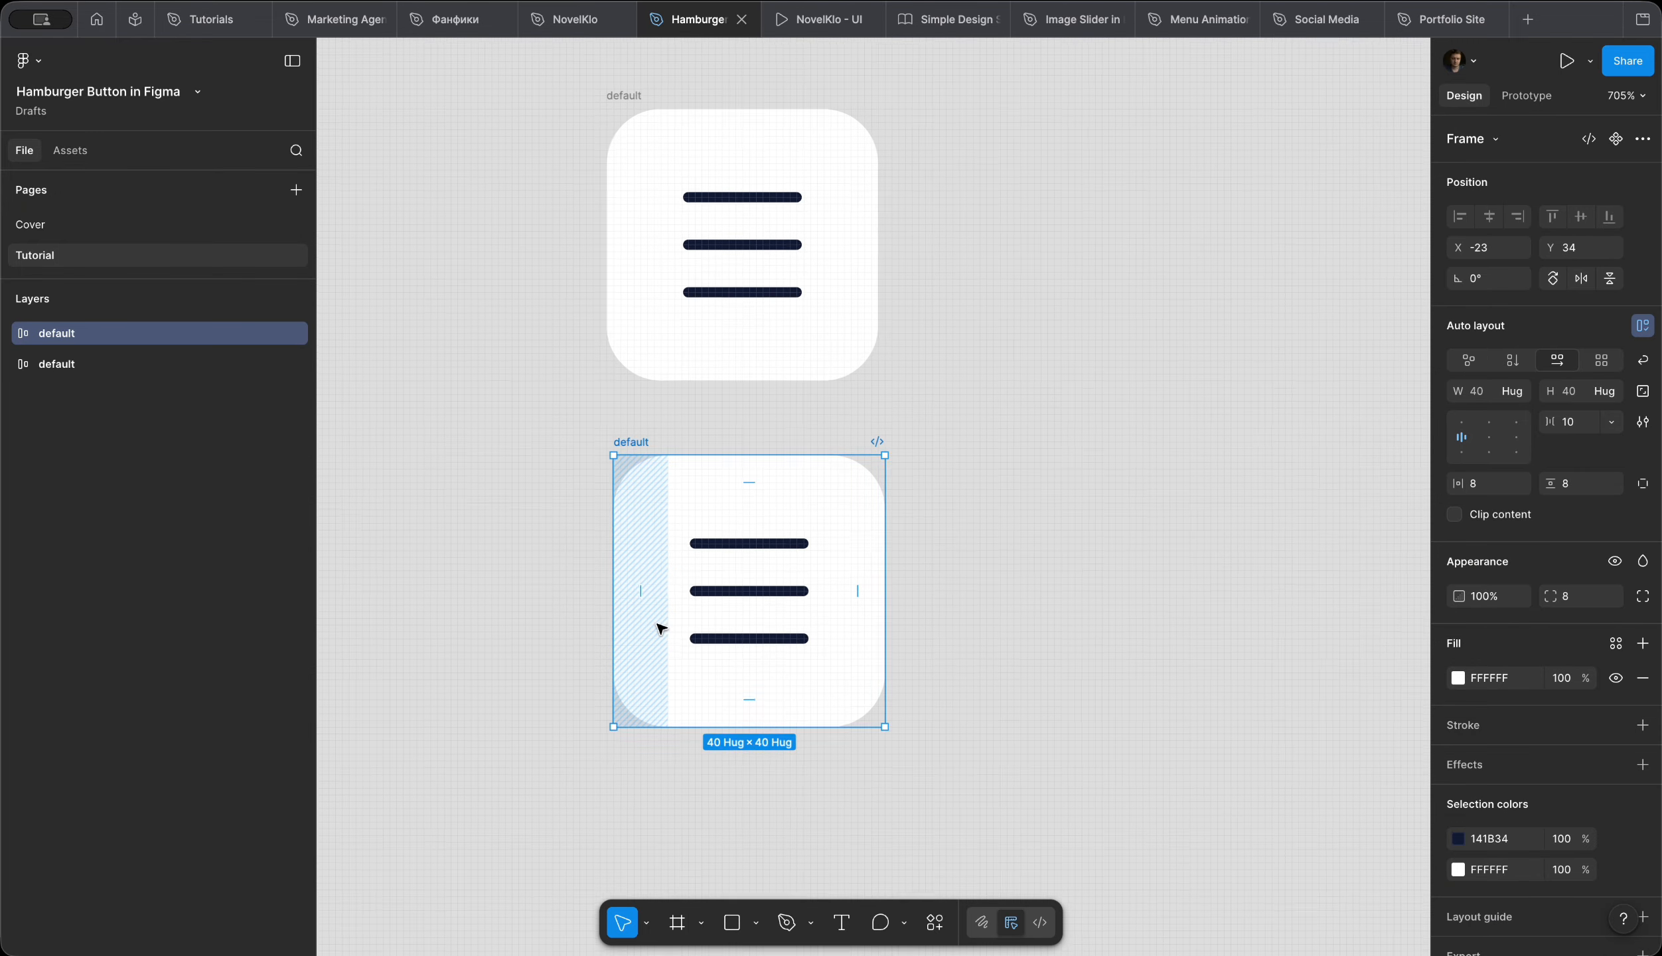
double_click(629, 434)
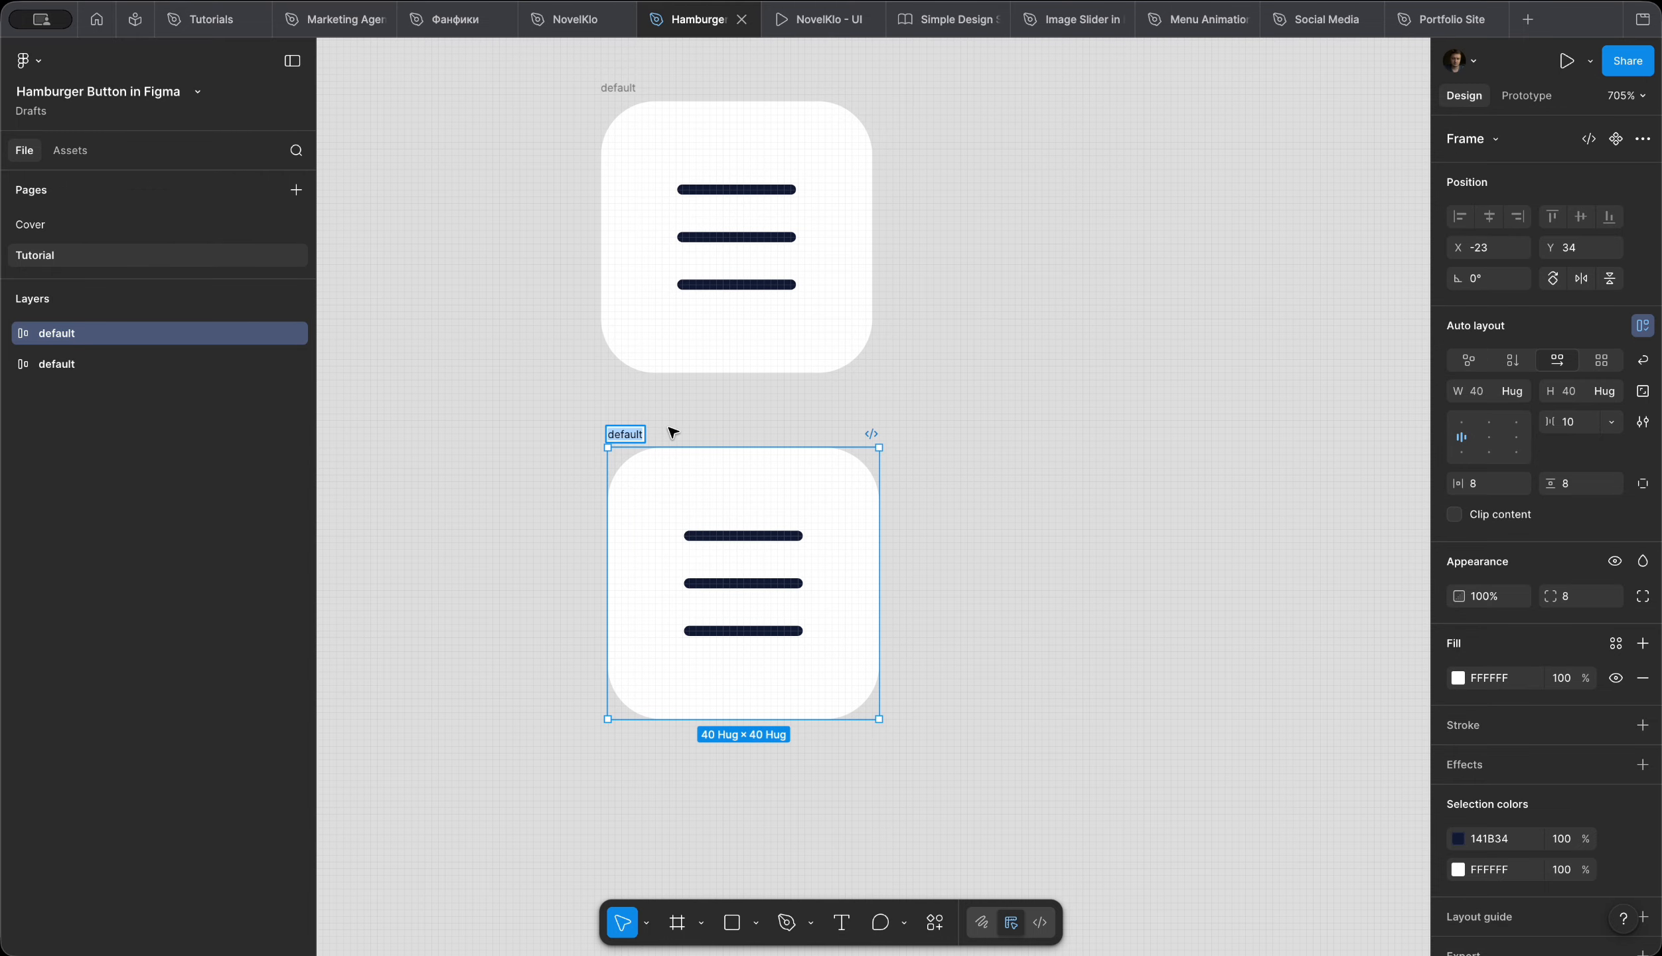
text(d)
text(lick)
key(Return)
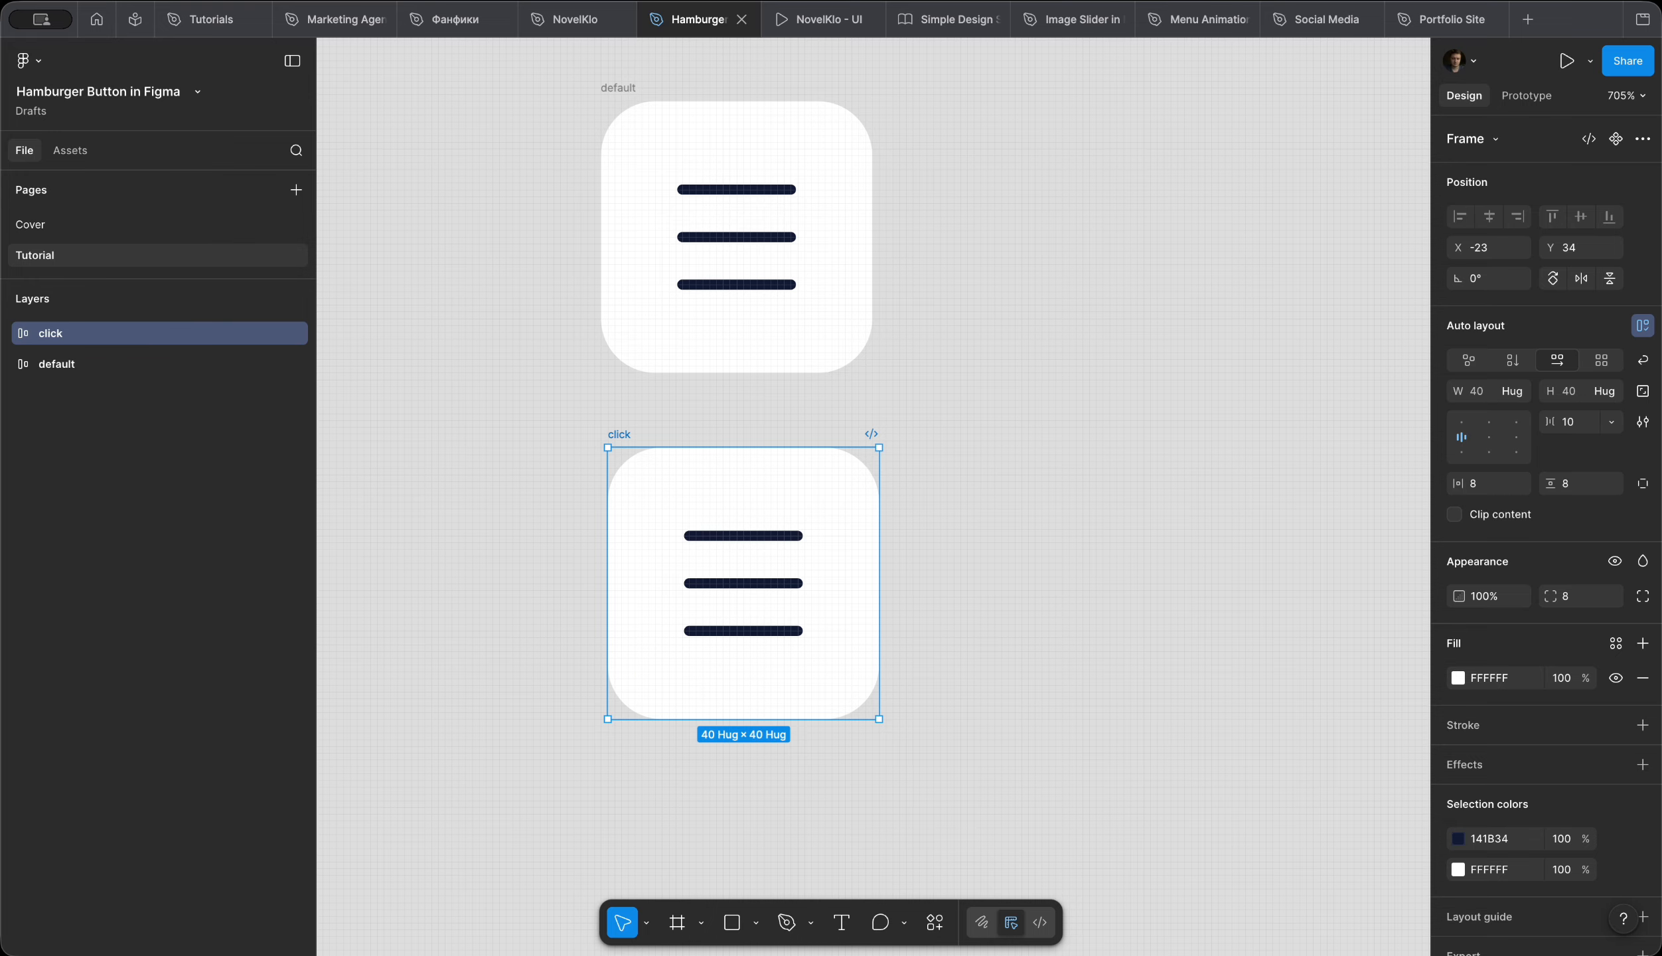
Step: Hide the middle line of the menu icon in the "click" frame, along with its stroke
click(762, 611)
scroll(762, 612, up, 5)
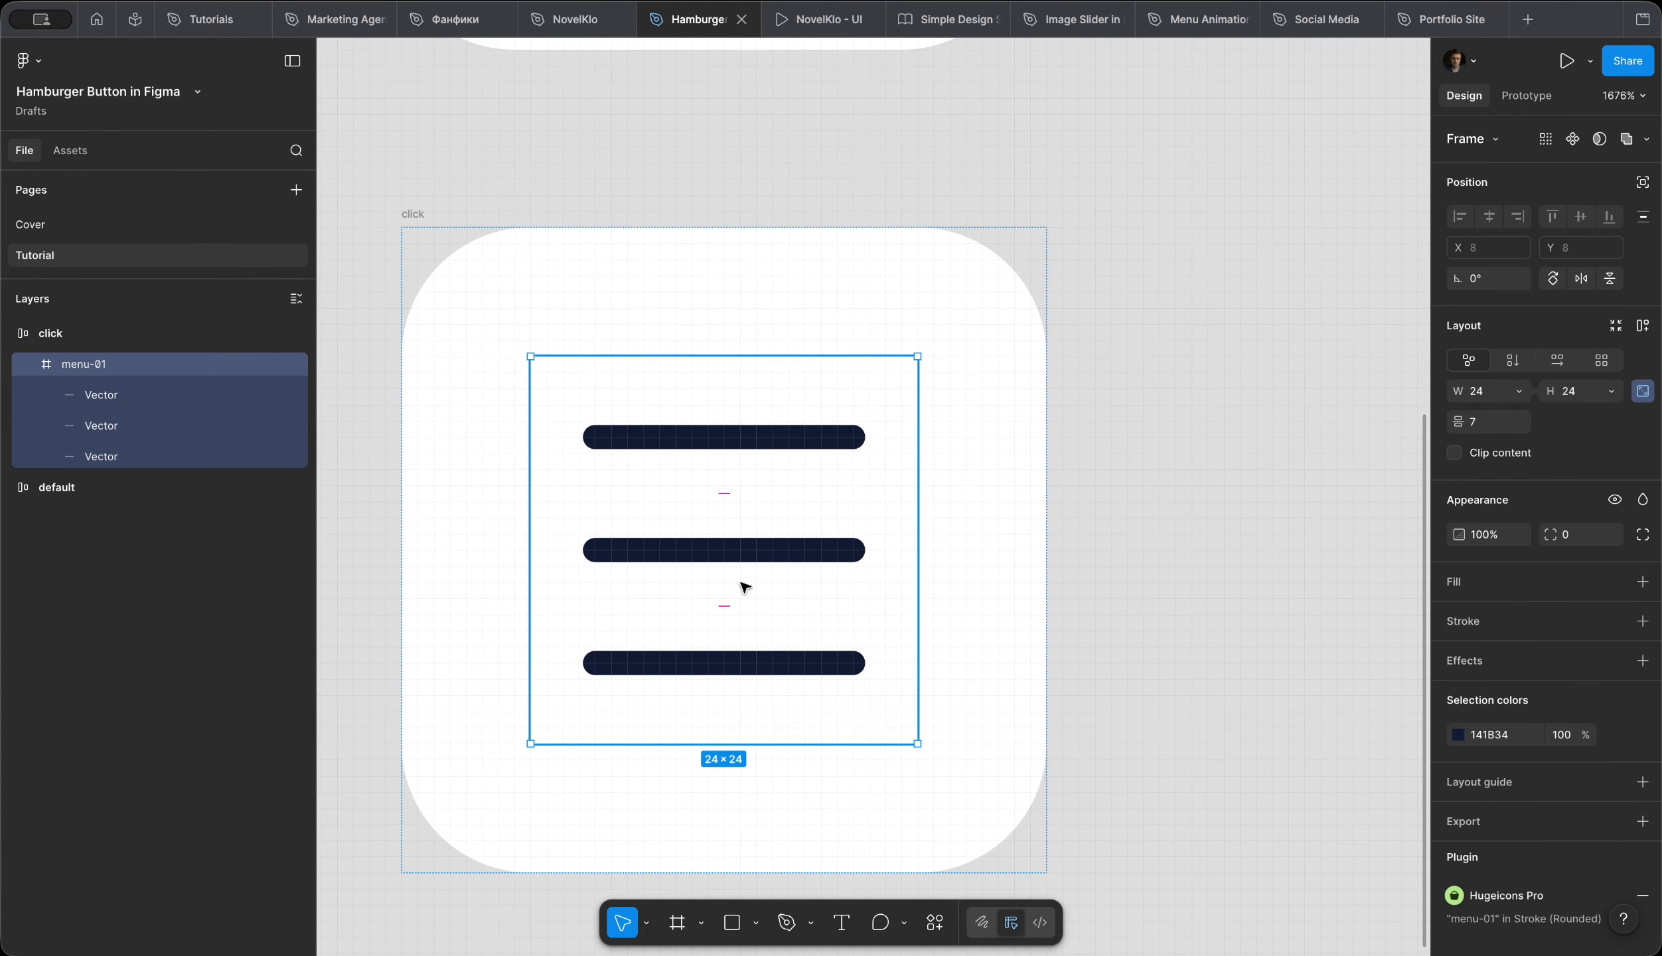
click(740, 551)
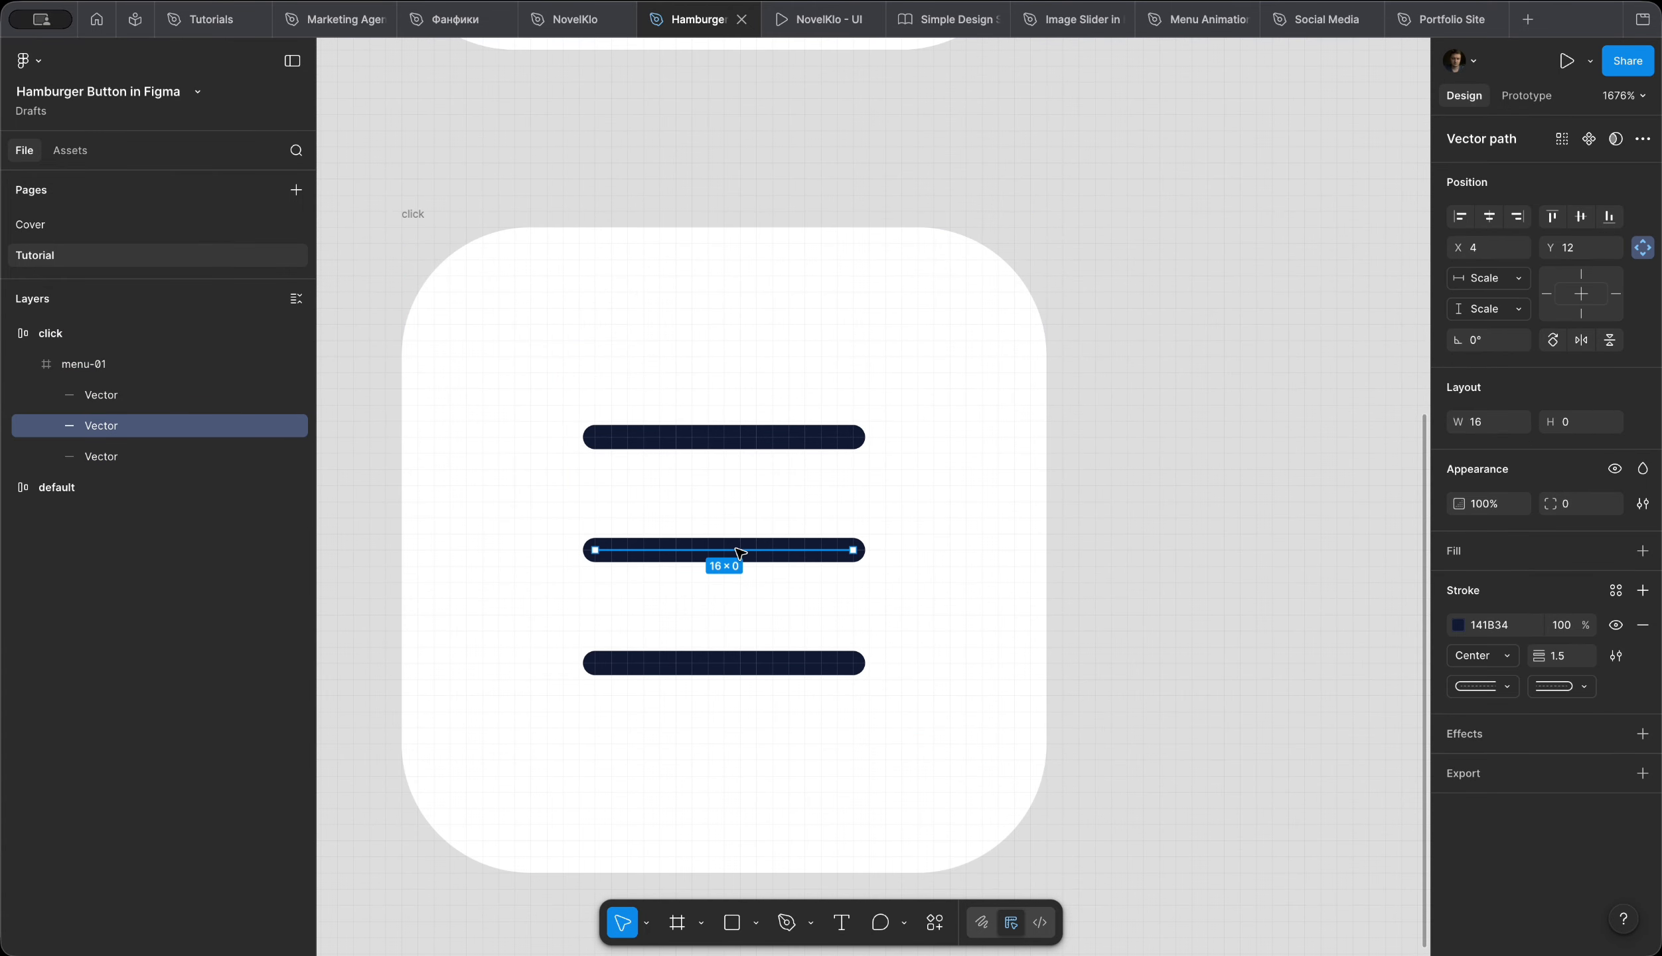
click(1616, 625)
click(1616, 470)
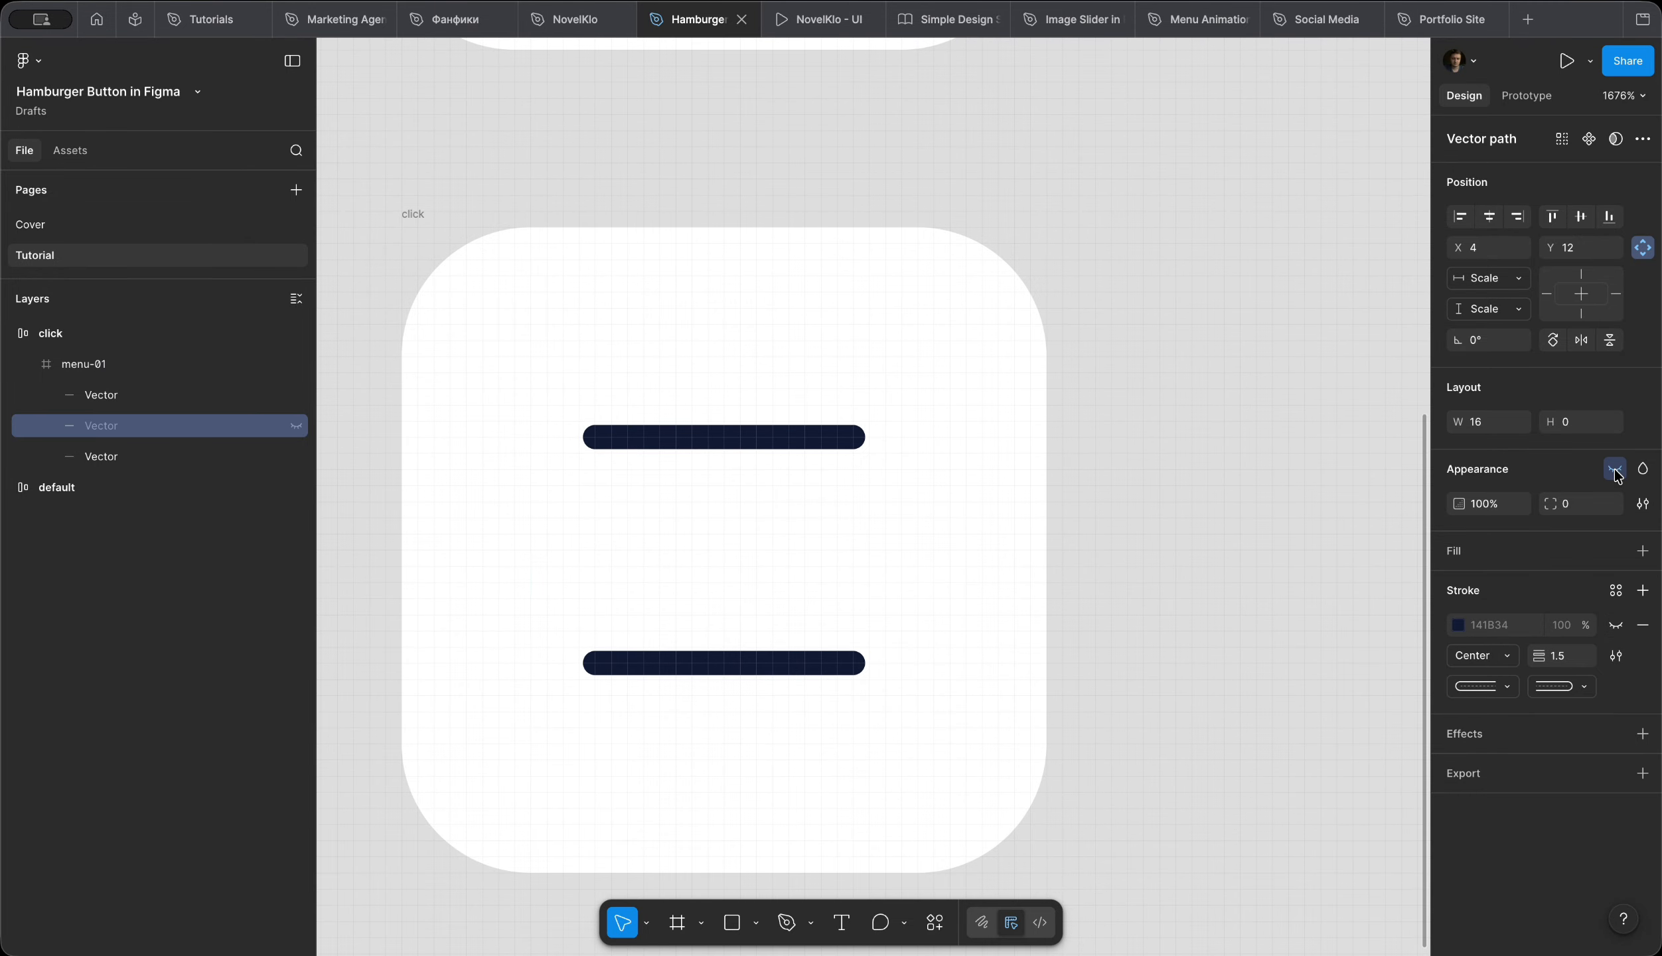
Step: Turn the "click" icon's upper and lower lines into crossing diagonals by swapping the heights of their right endpoints, forming an X
click(817, 438)
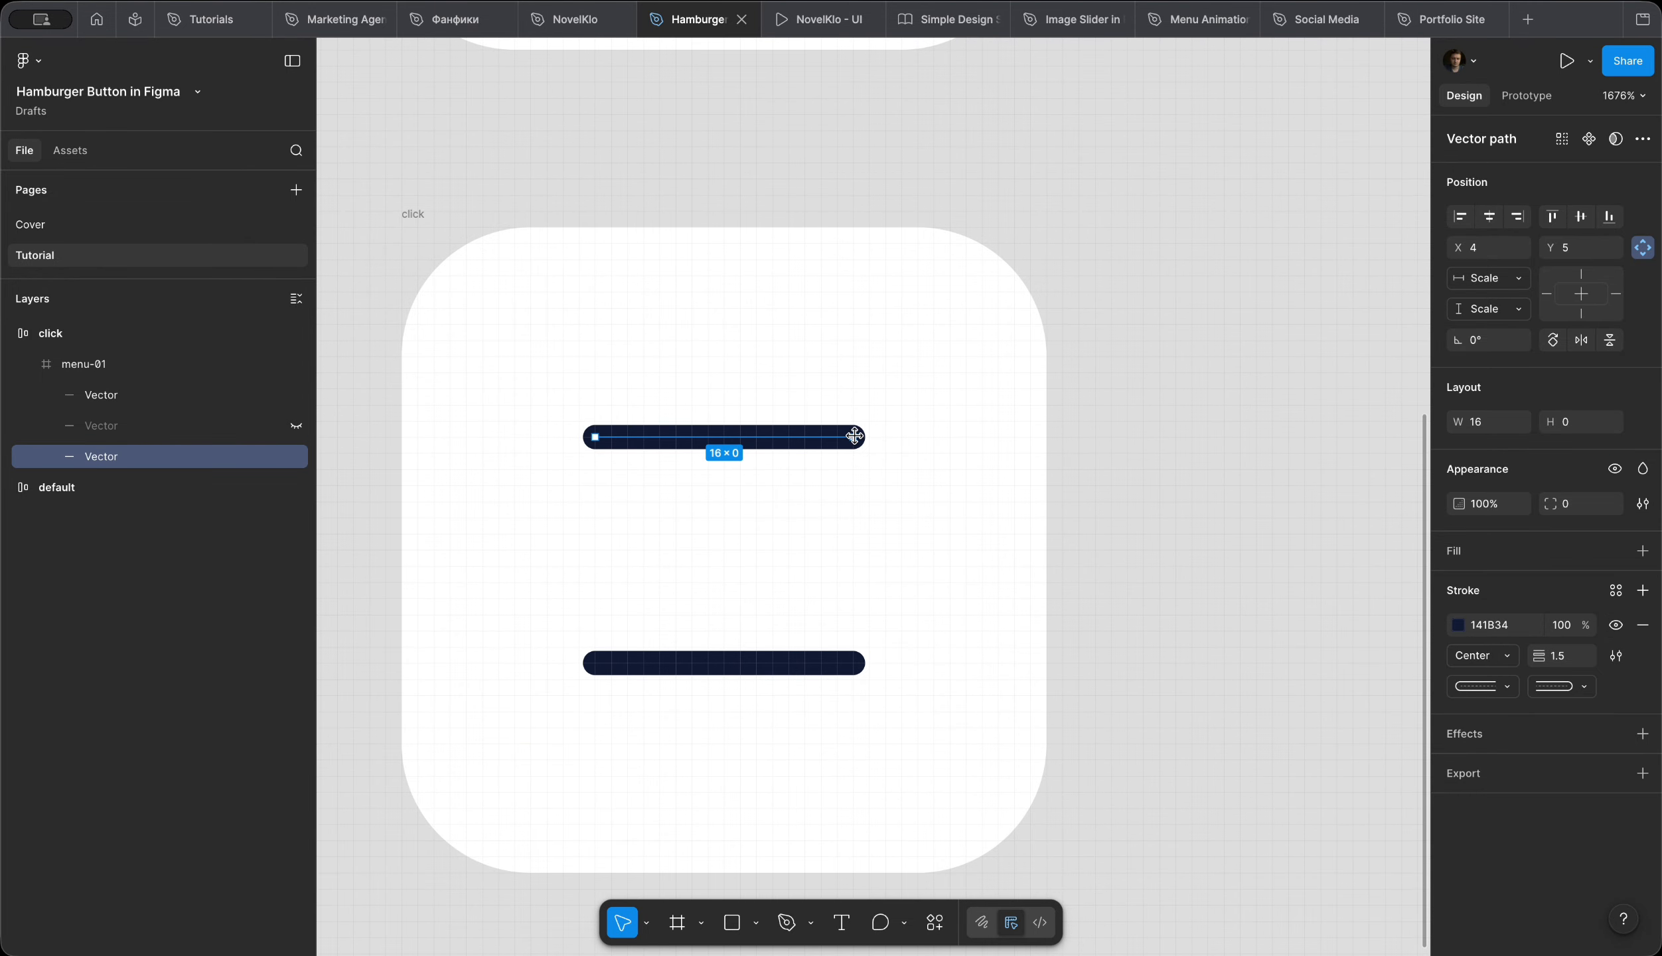
drag(855, 436, 854, 662)
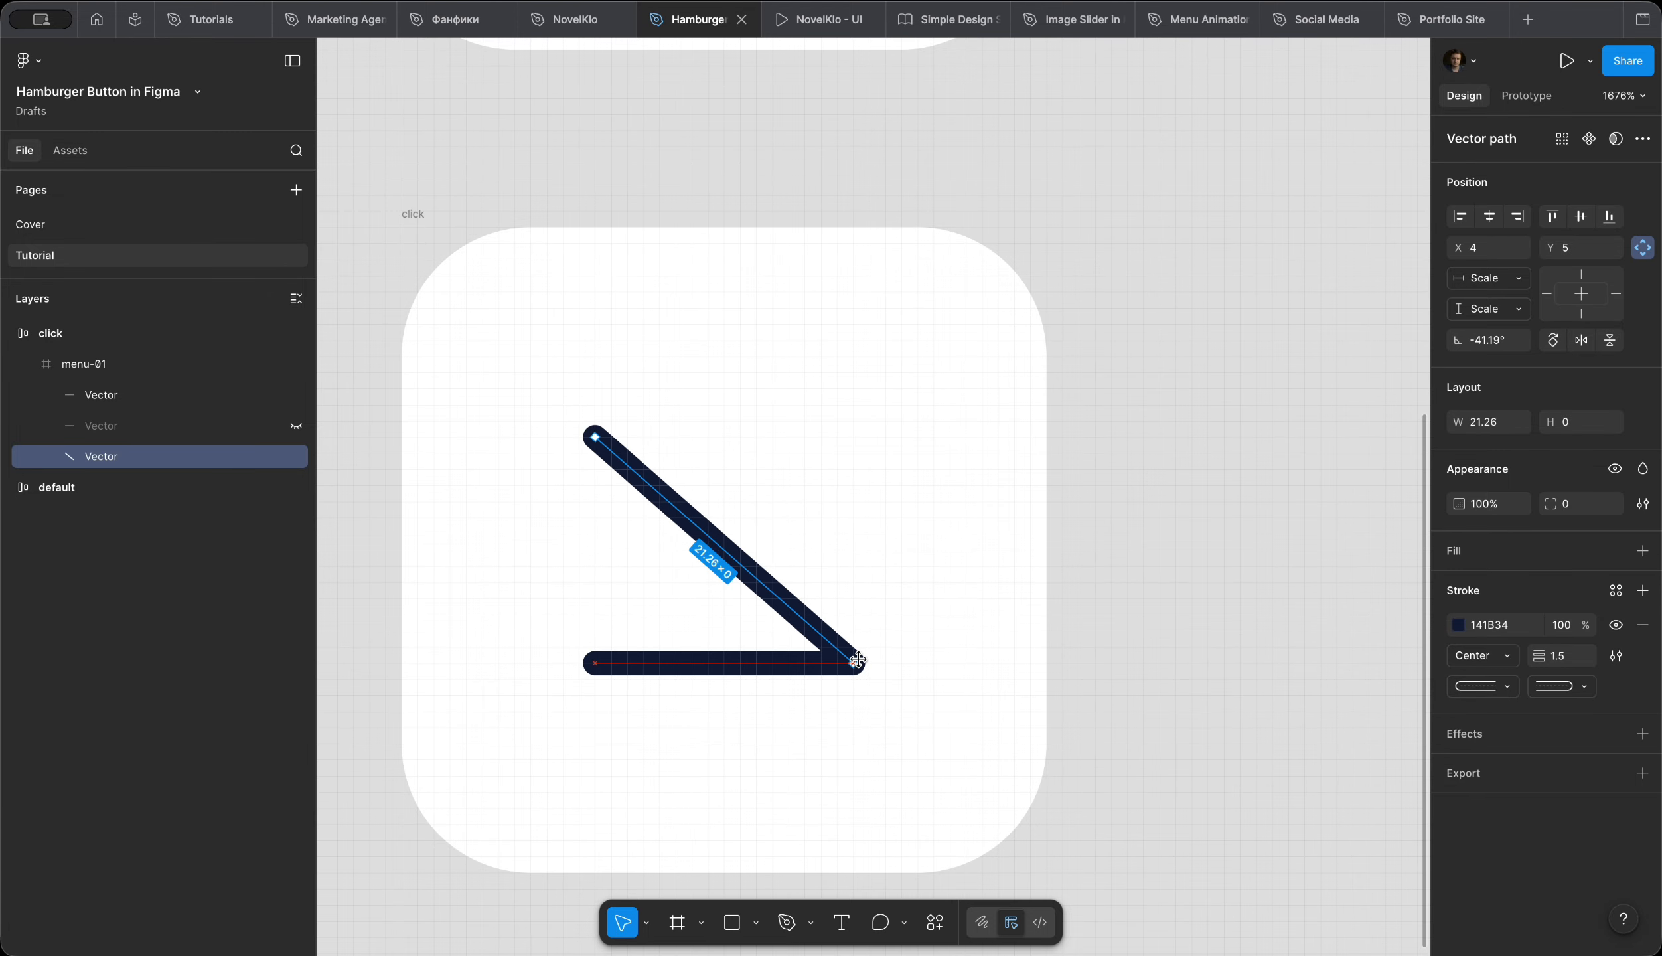
click(805, 666)
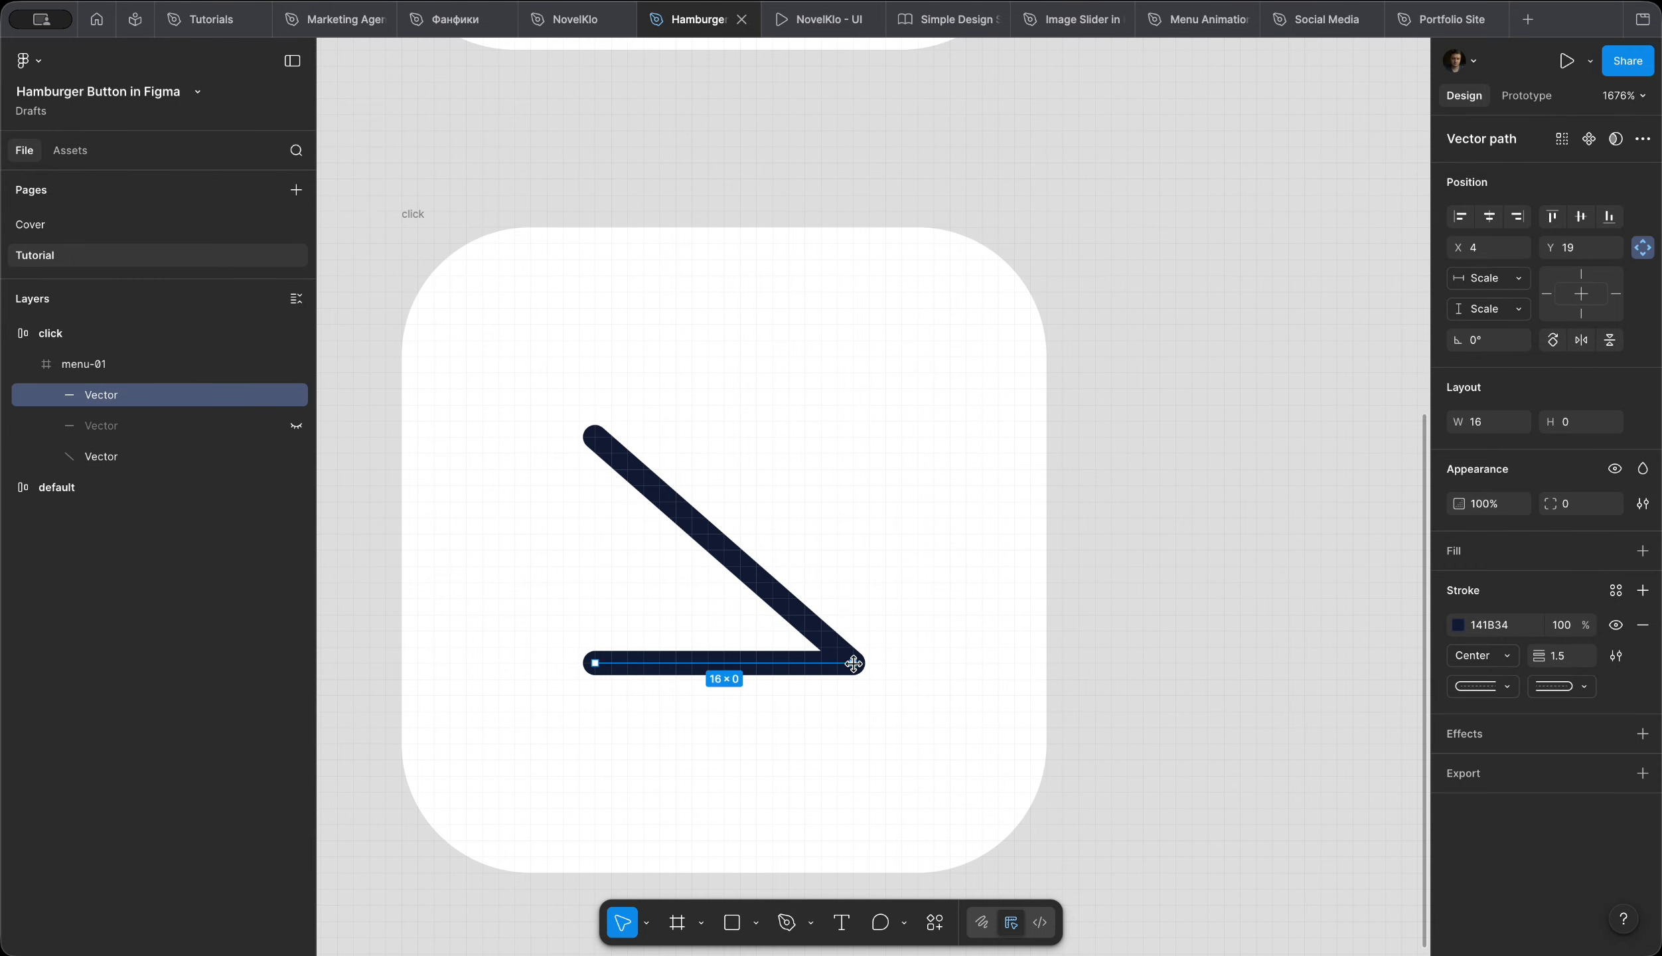
drag(854, 662, 856, 435)
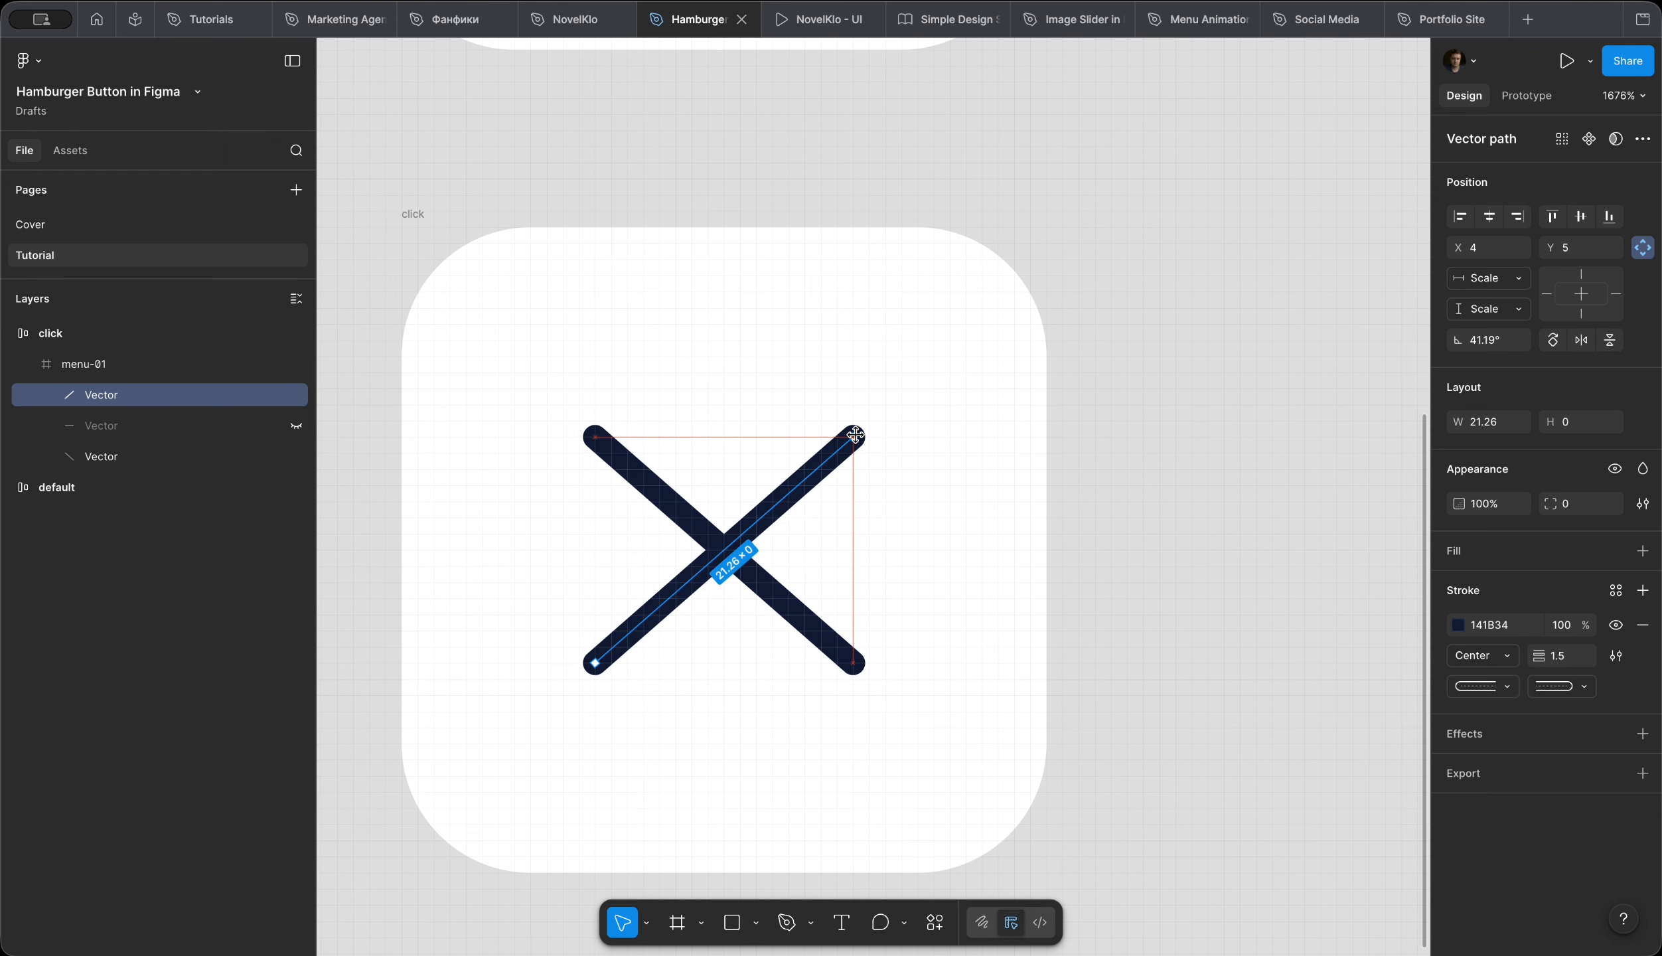
key(Escape)
key(Escape)
click(1147, 508)
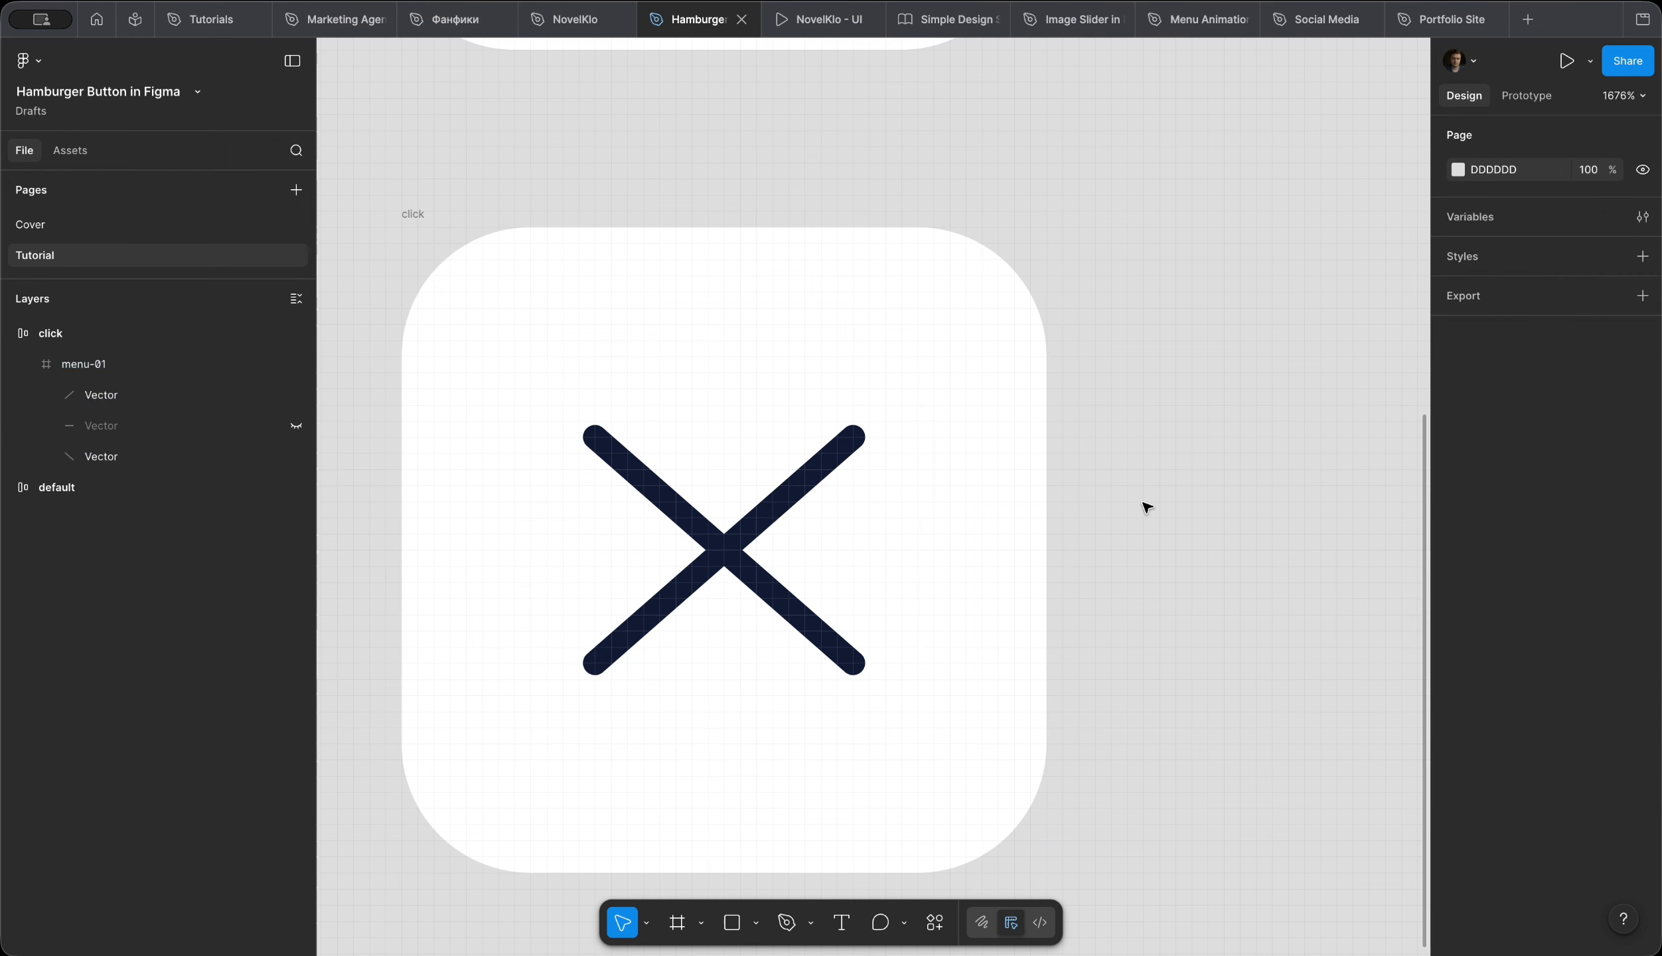
Step: Combine the default and "click" frames into a component set
key(shift+1)
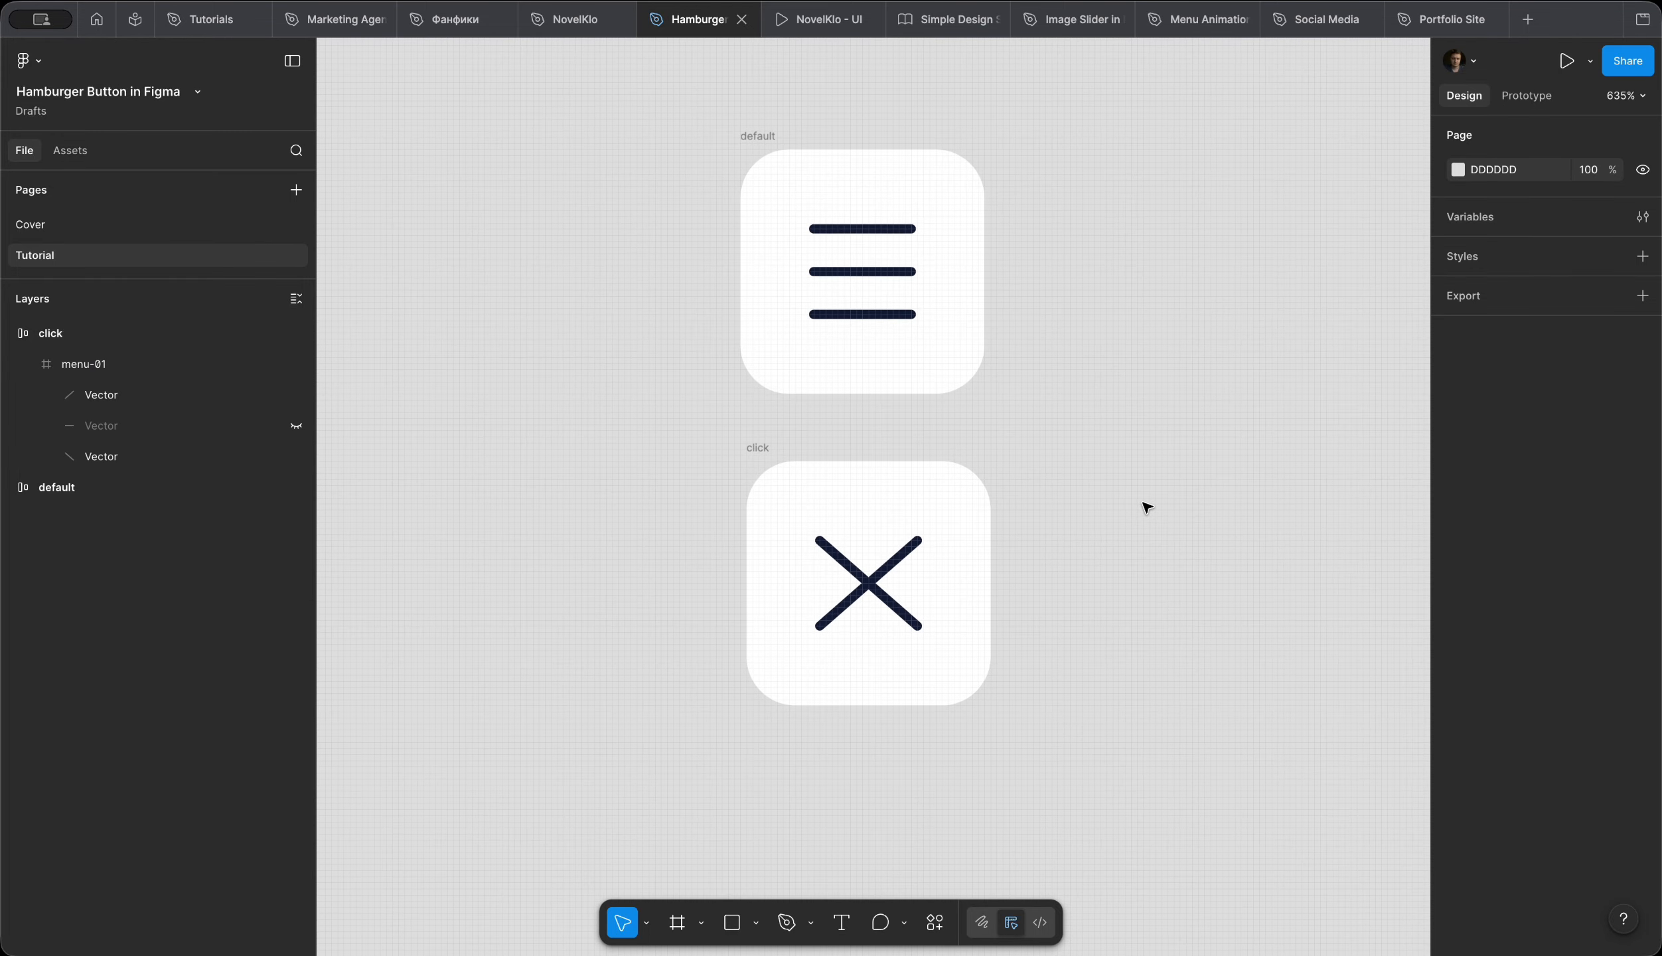
scroll(1147, 508, right, 3)
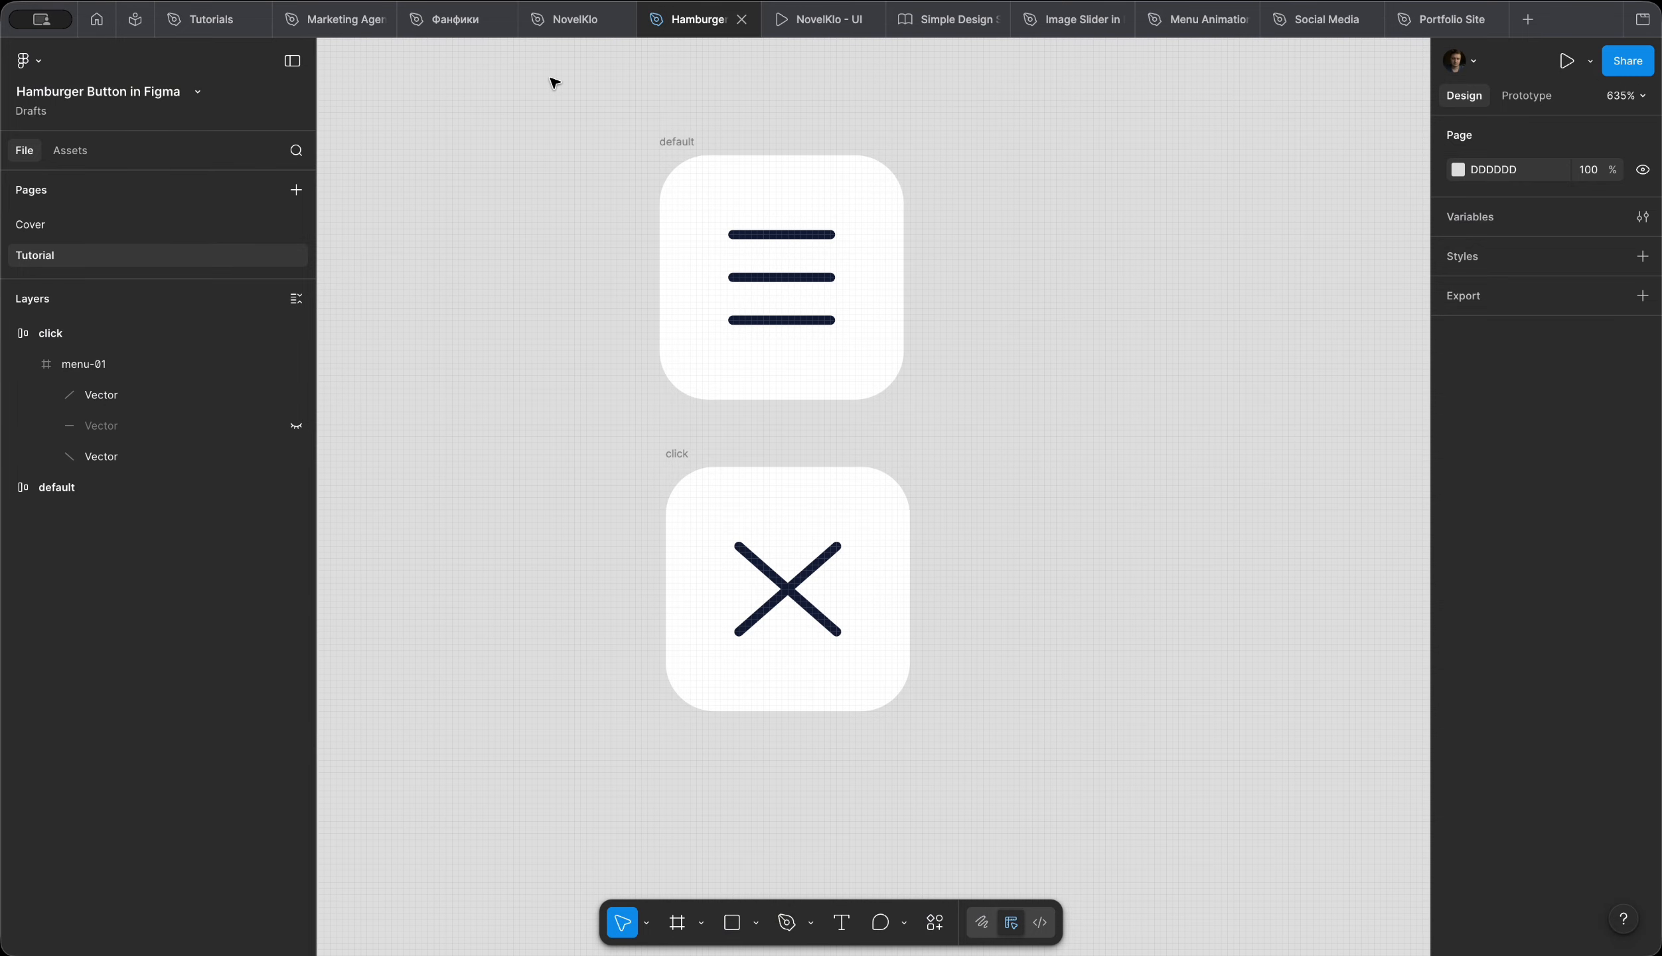
drag(551, 78, 1028, 790)
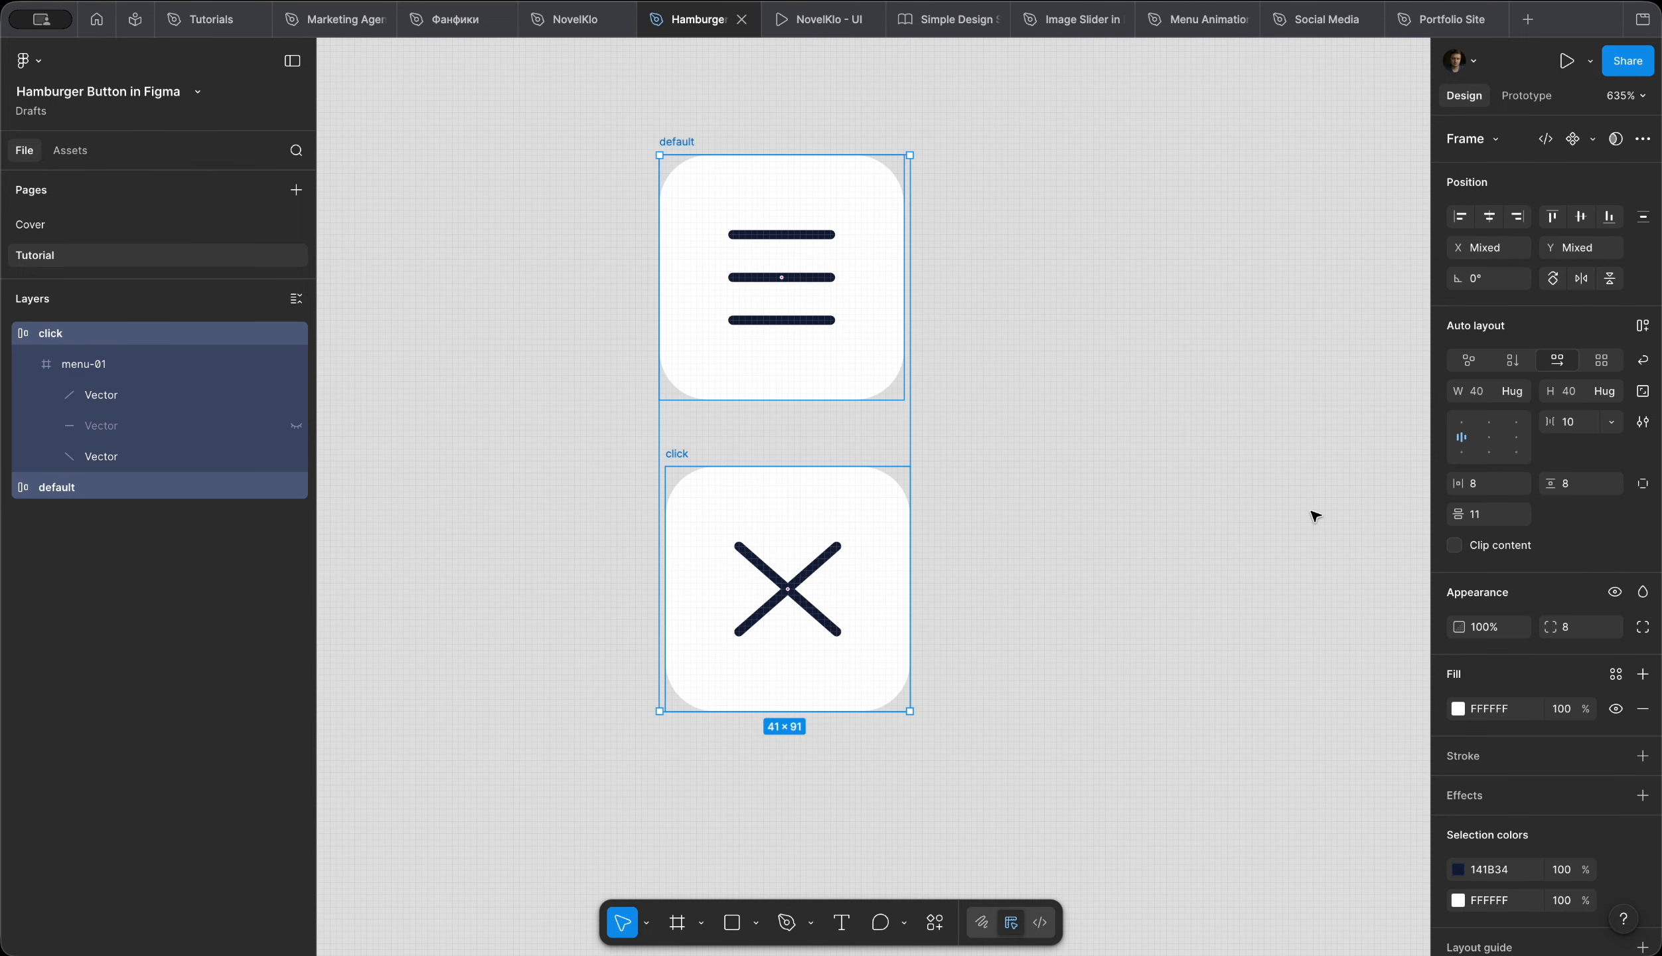
click(1592, 139)
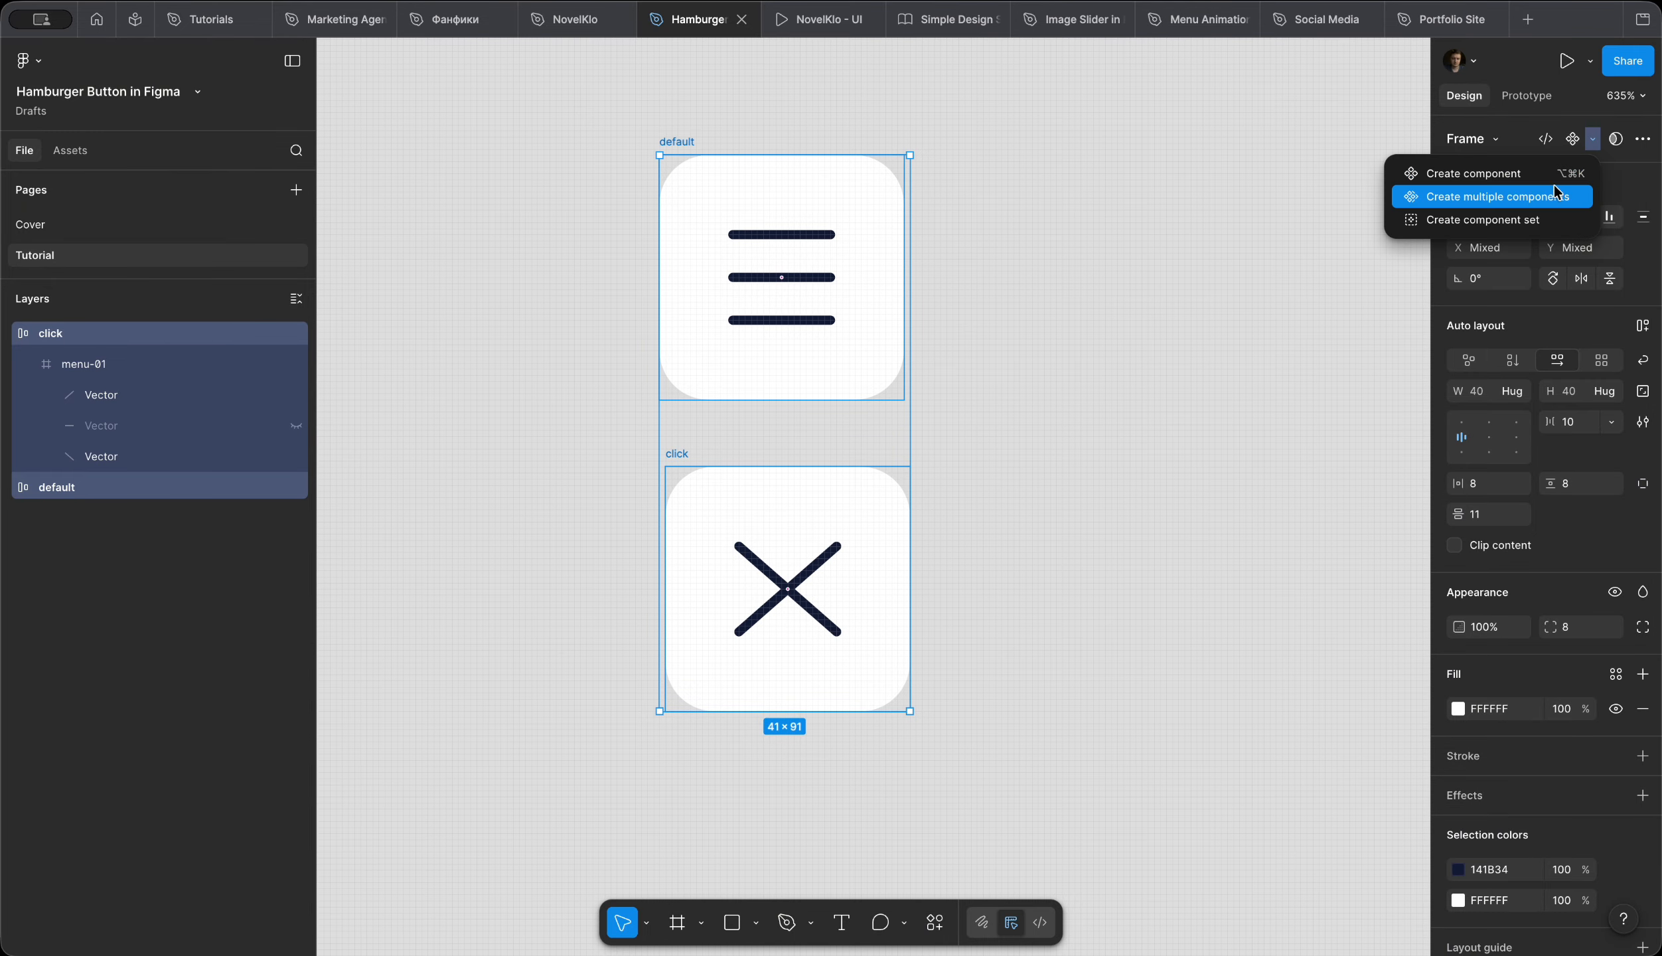
click(1536, 219)
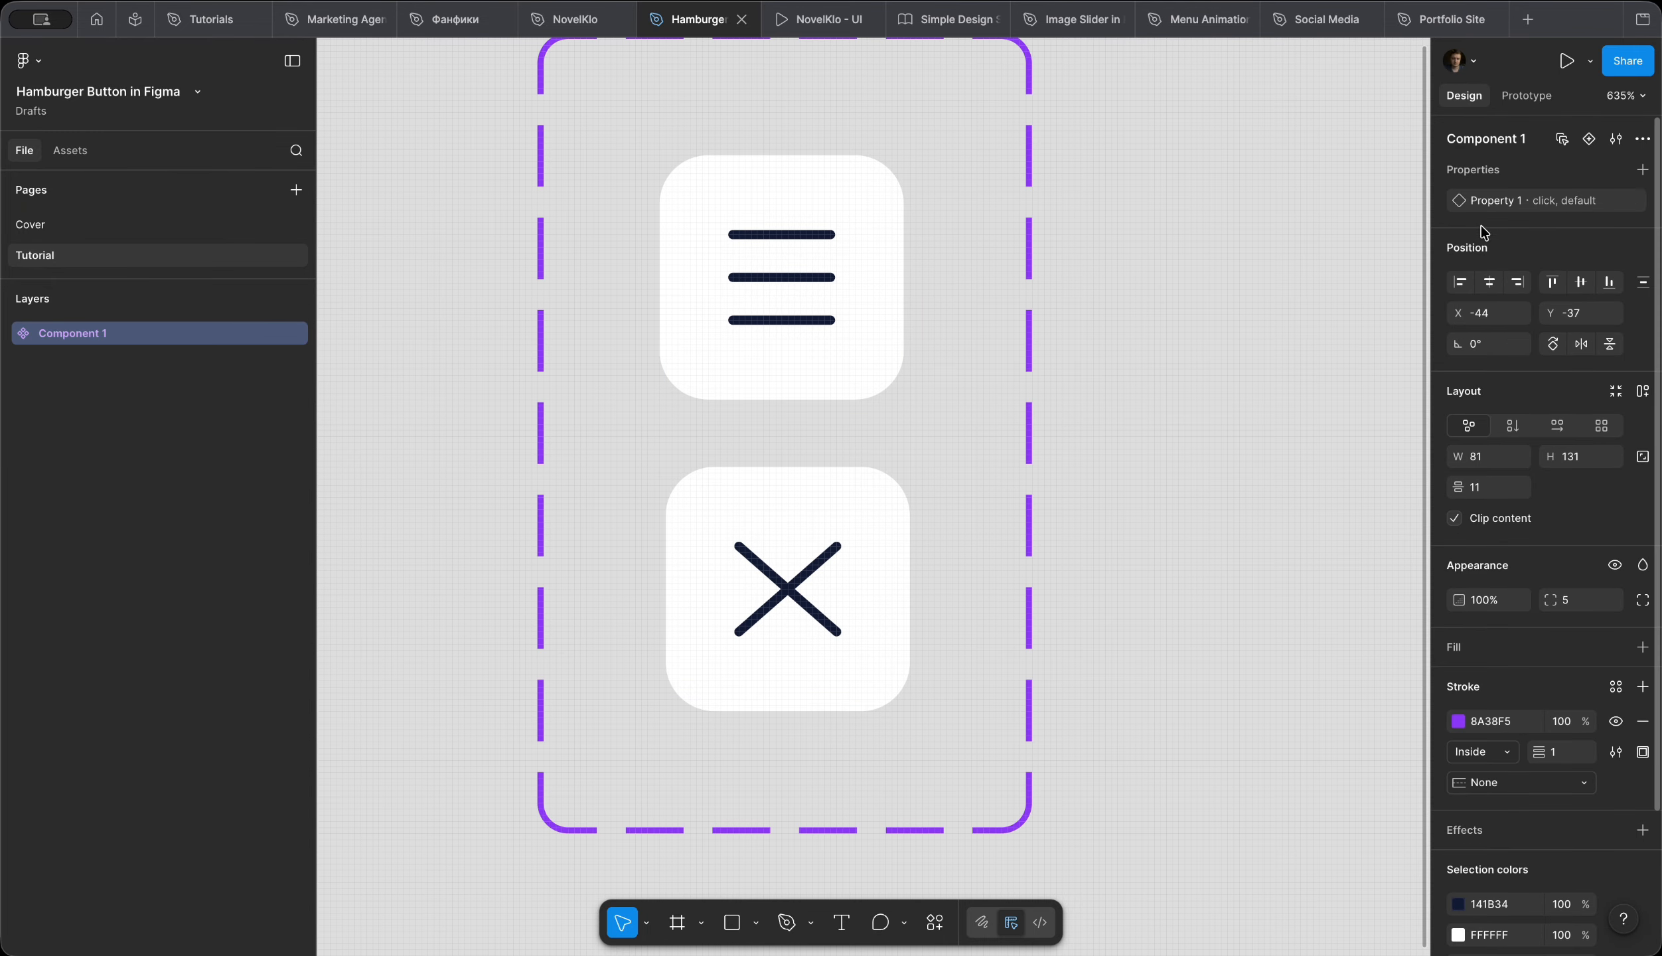
Step: Add a prototype interaction from the default variant to the "click" variant, using On click, Change to and Smart animate
click(784, 302)
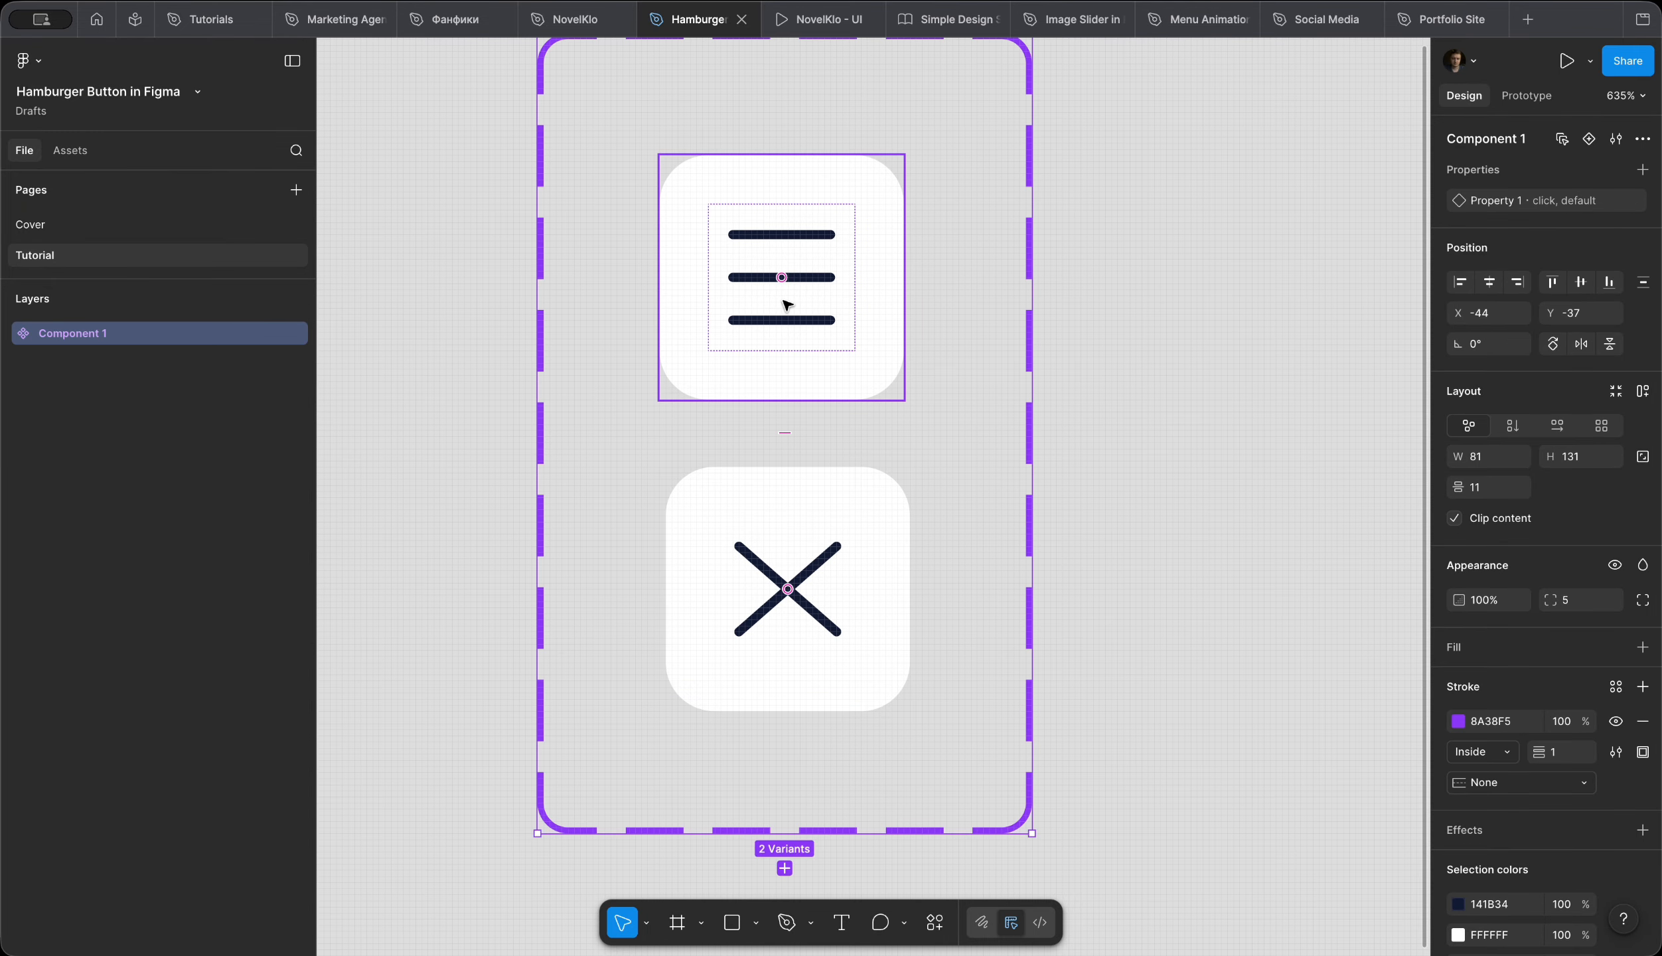
click(1528, 96)
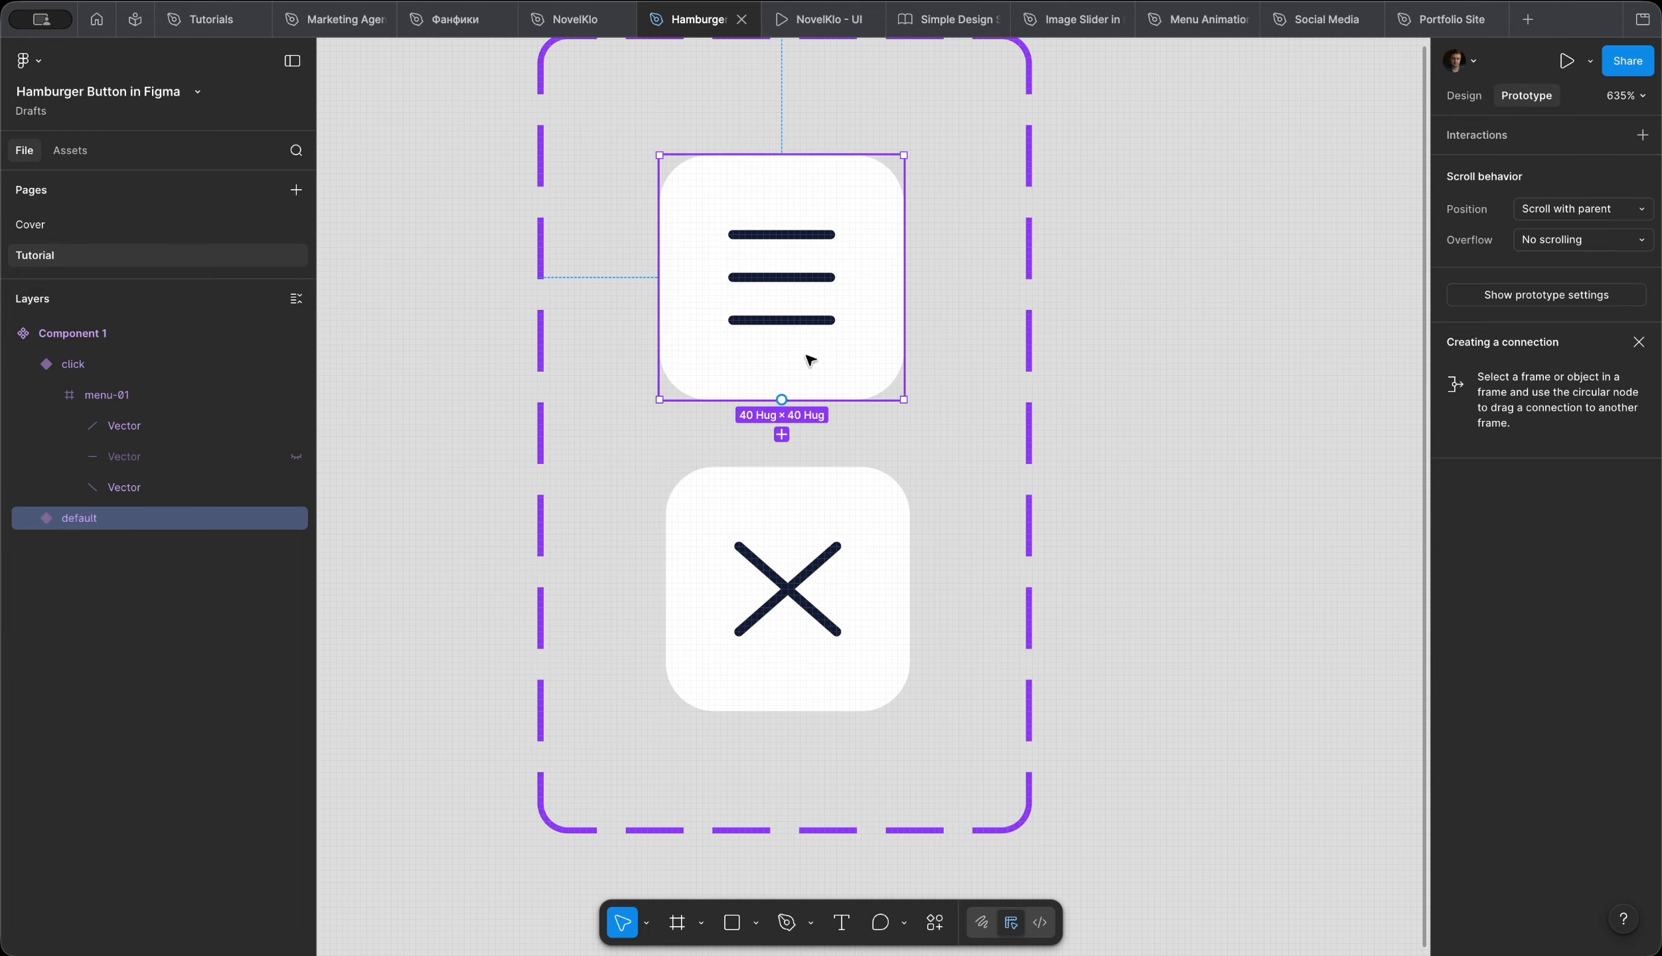
drag(782, 398, 779, 563)
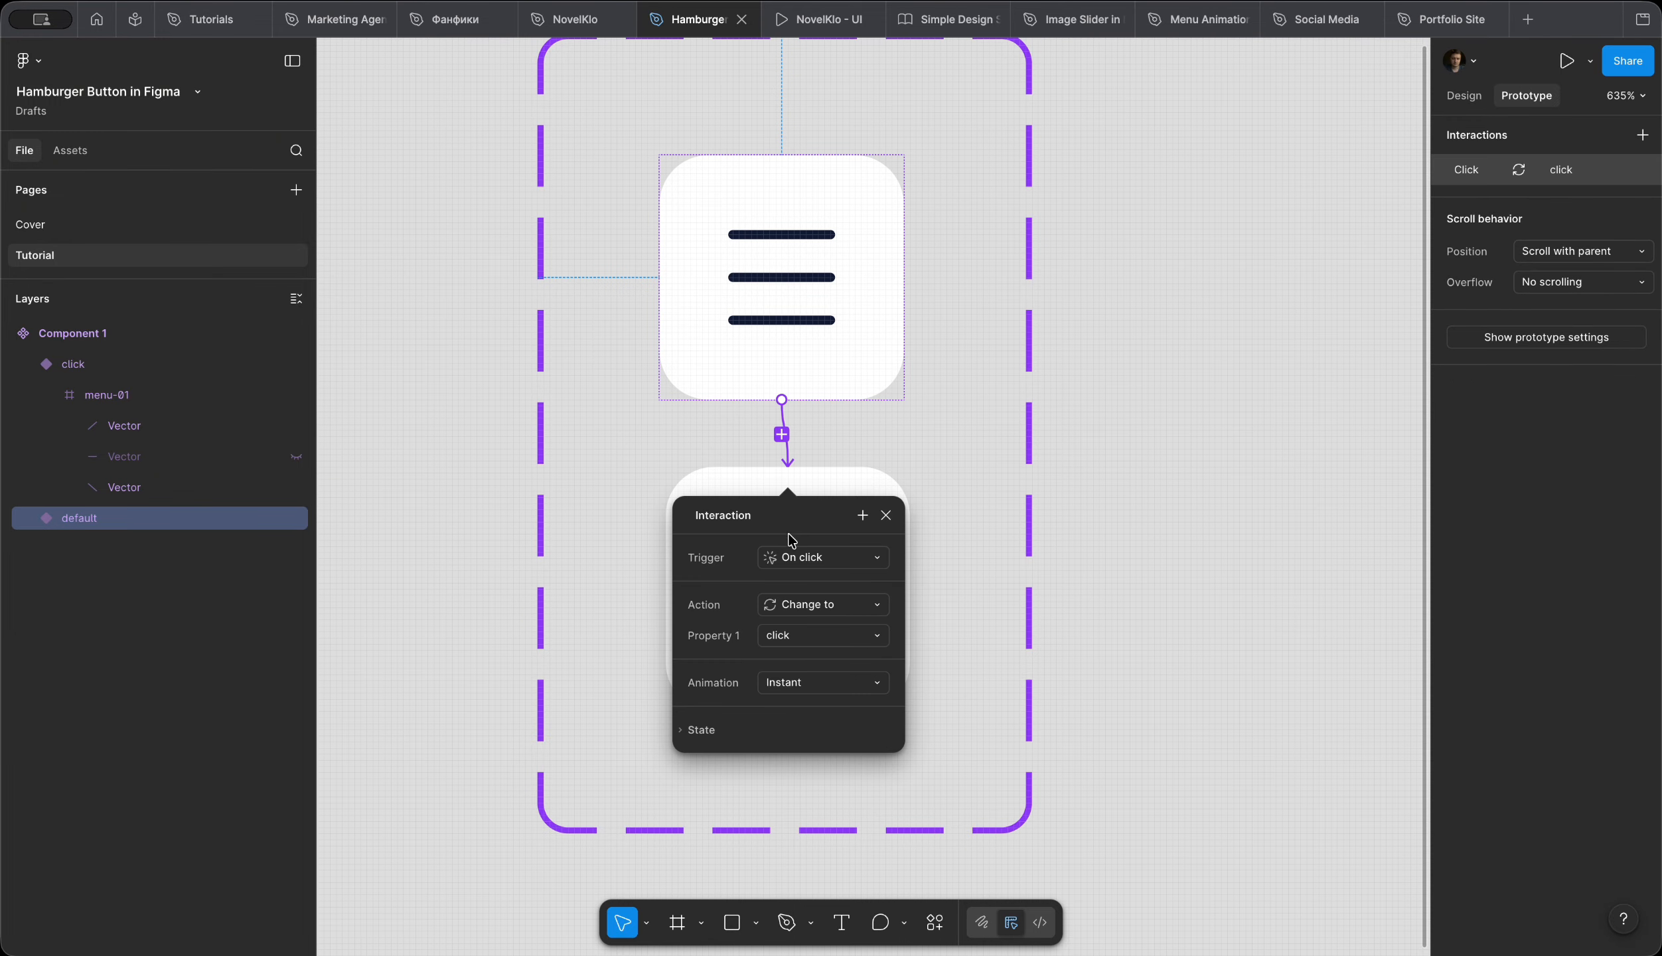
click(805, 687)
click(806, 727)
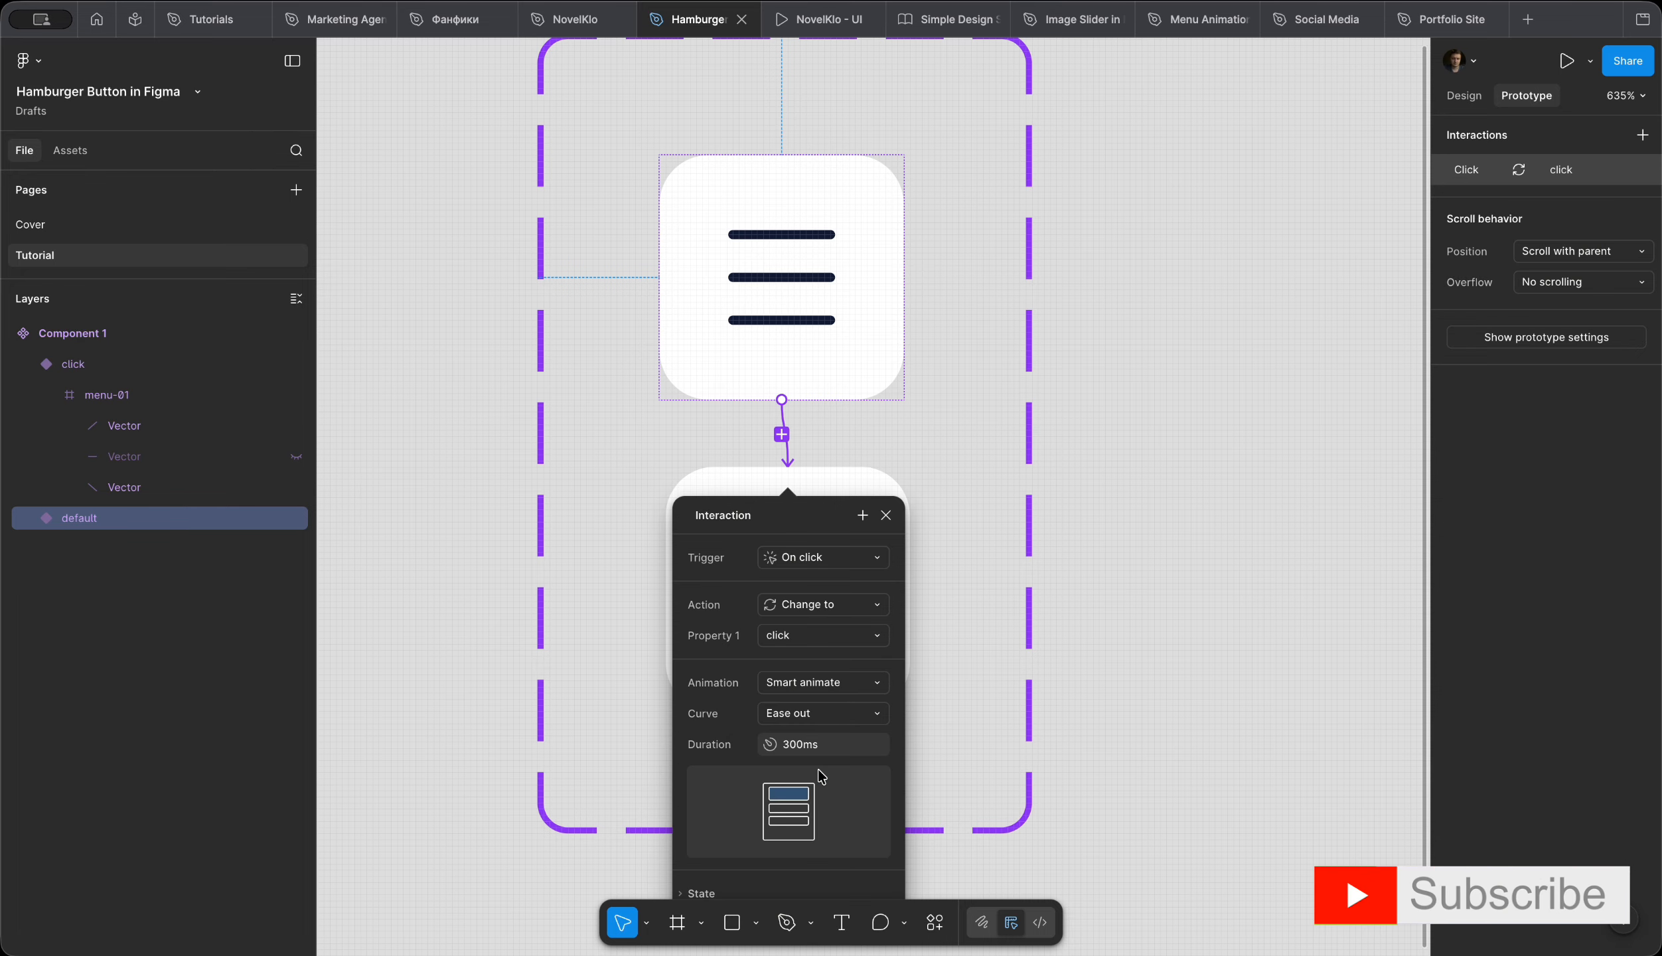
scroll(935, 781, down, 5)
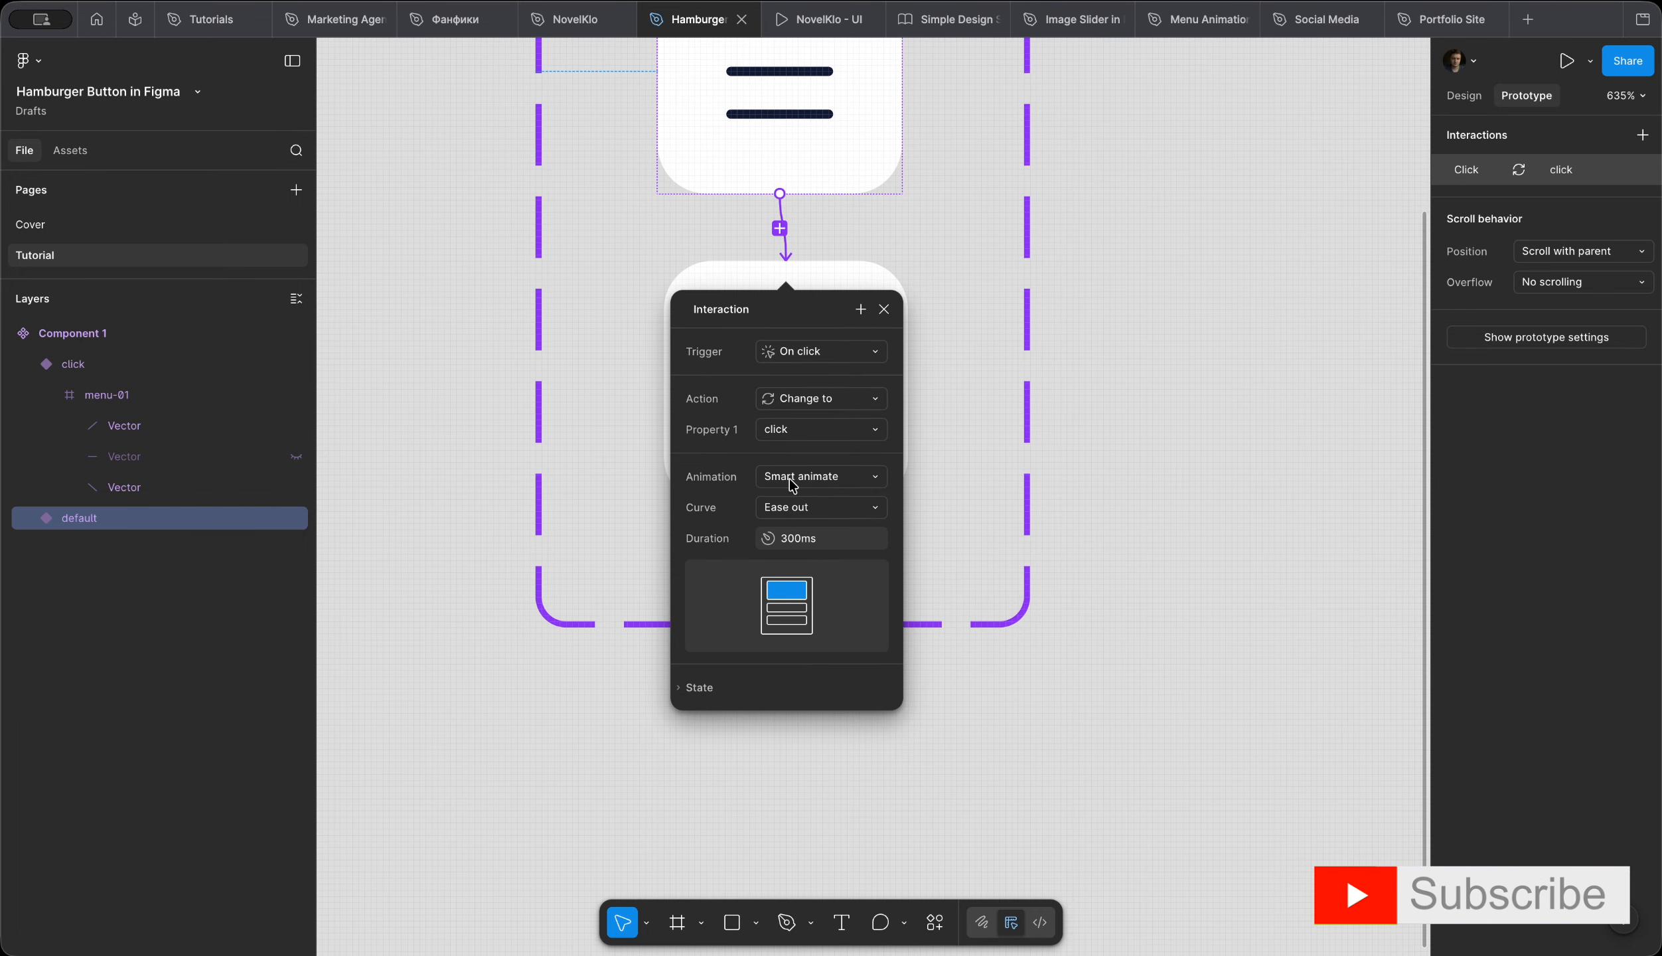
Step: Add a return prototype interaction from the "click" variant to the default variant, using On click, Change to and Smart animate
click(943, 400)
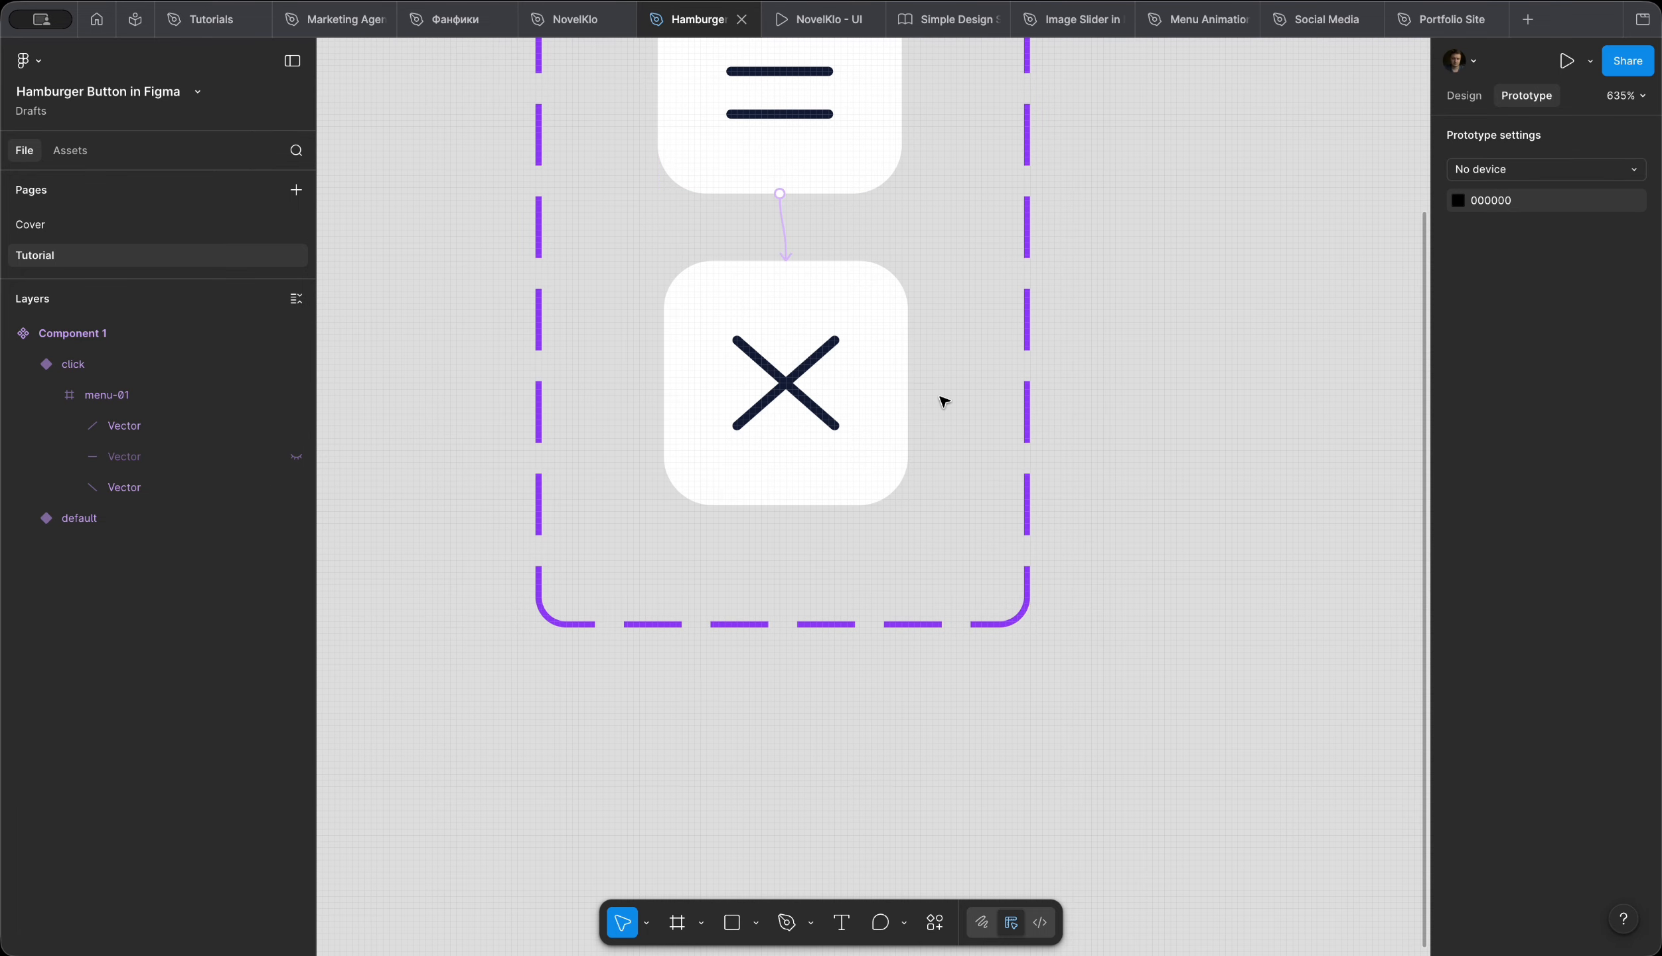
click(868, 380)
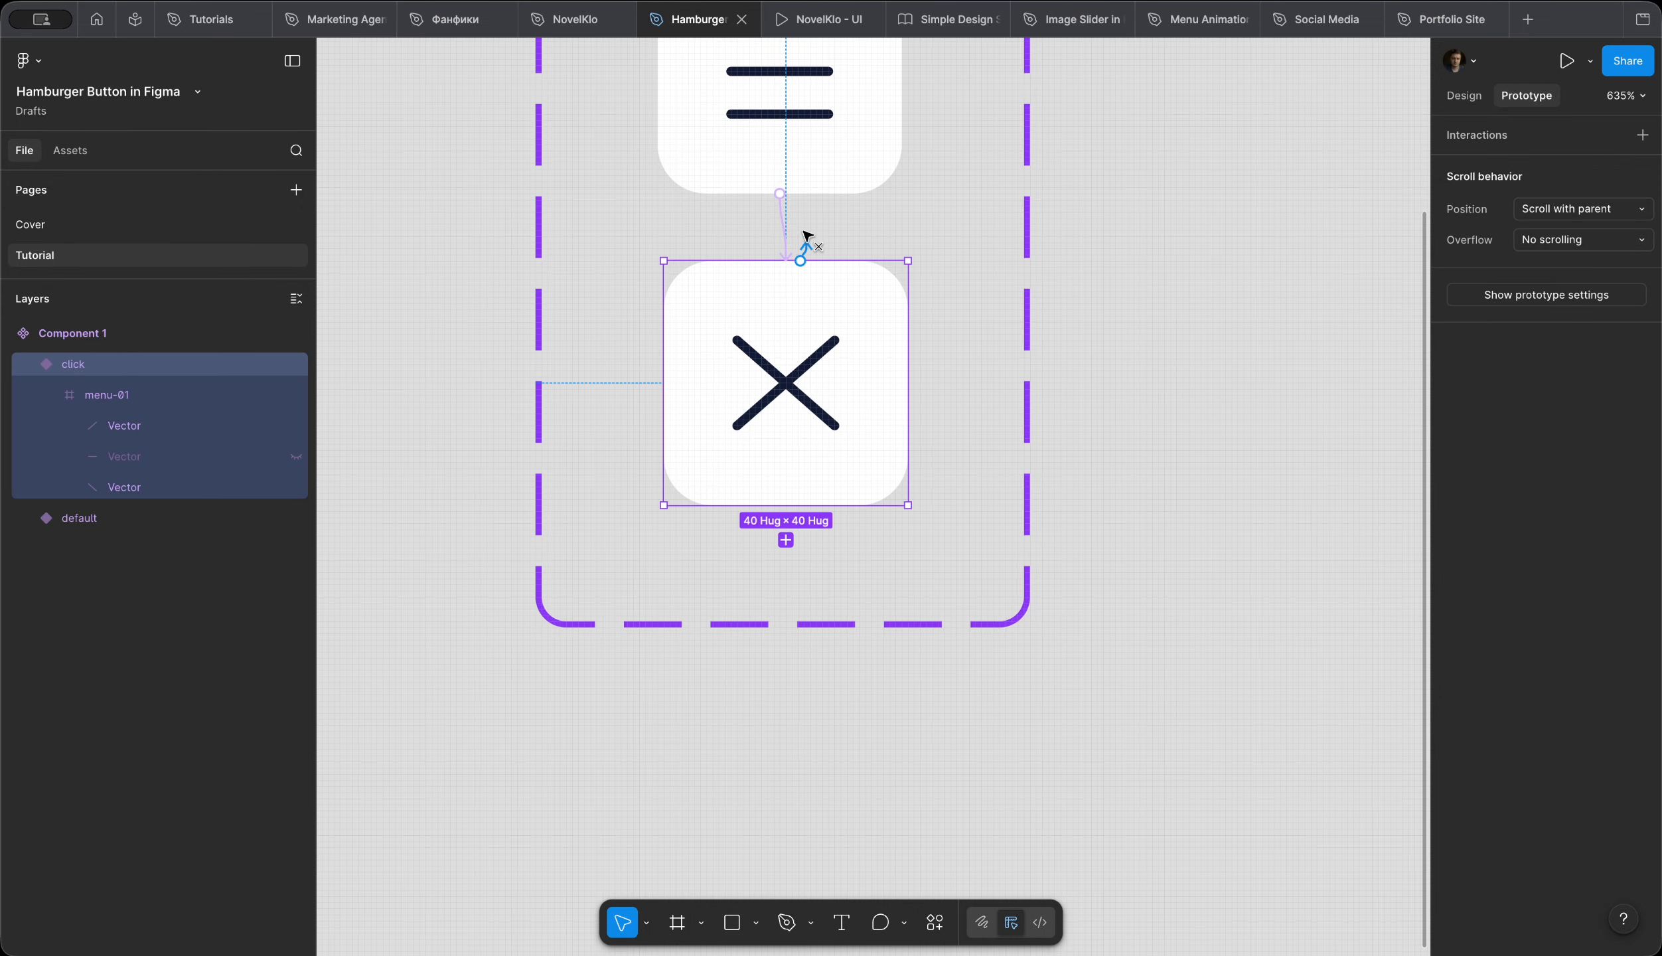
drag(800, 260, 805, 178)
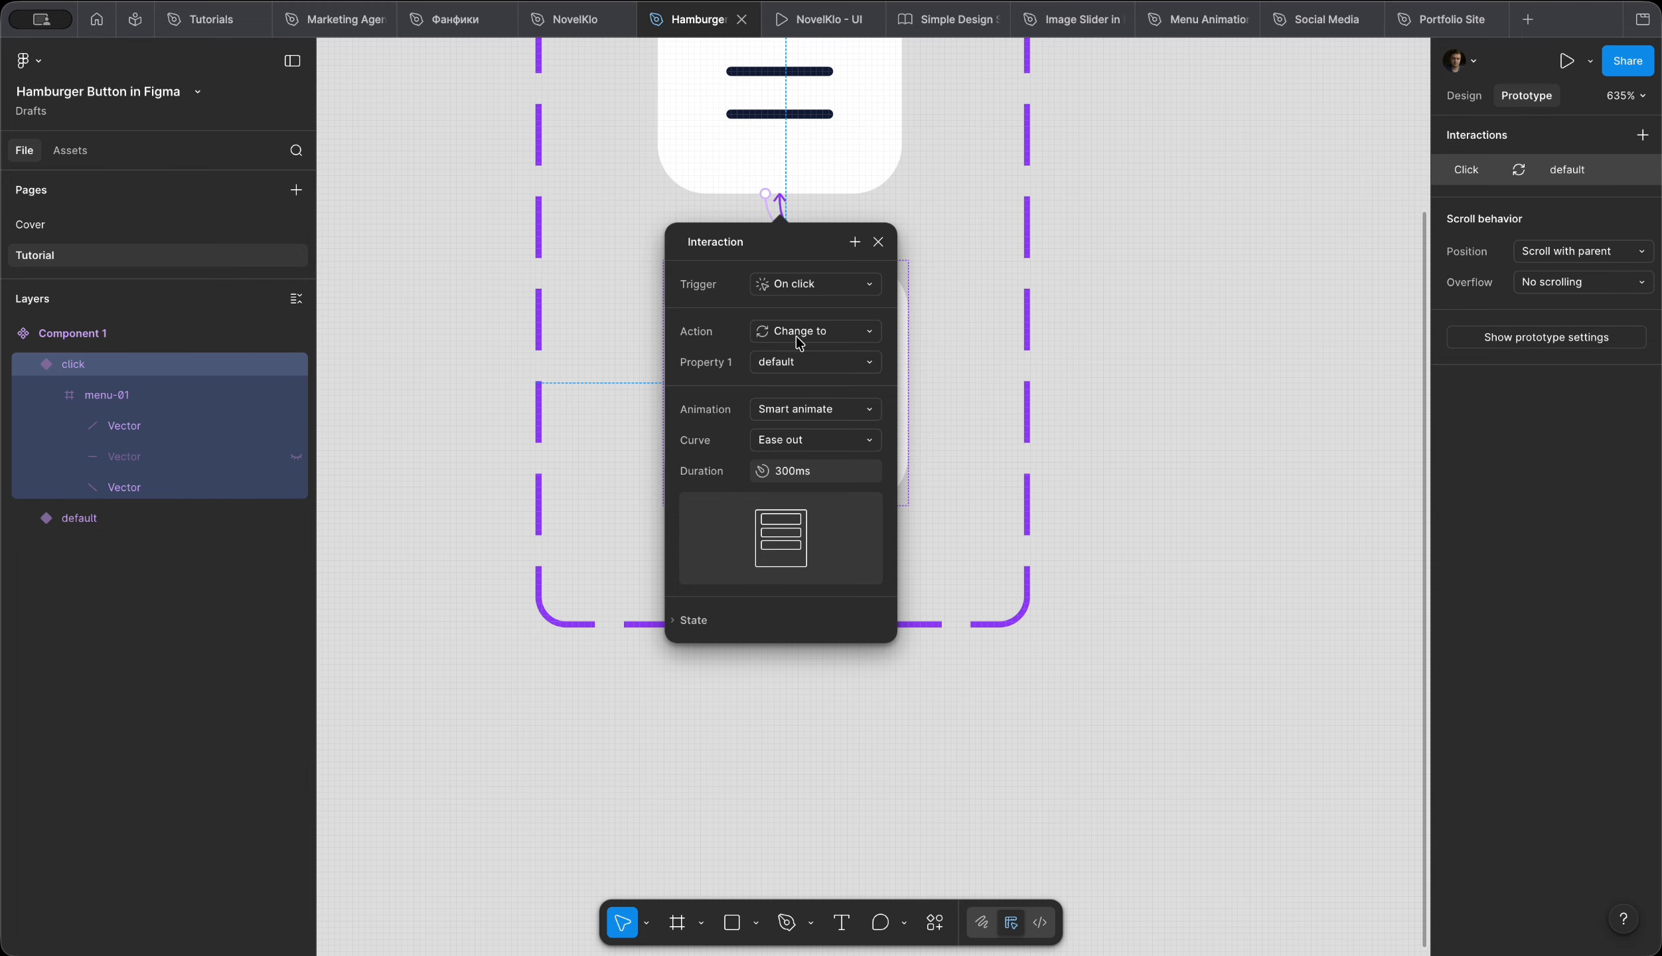
click(1200, 323)
Step: Rename the component set as "Hamburger Button"
scroll(1200, 324, down, 5)
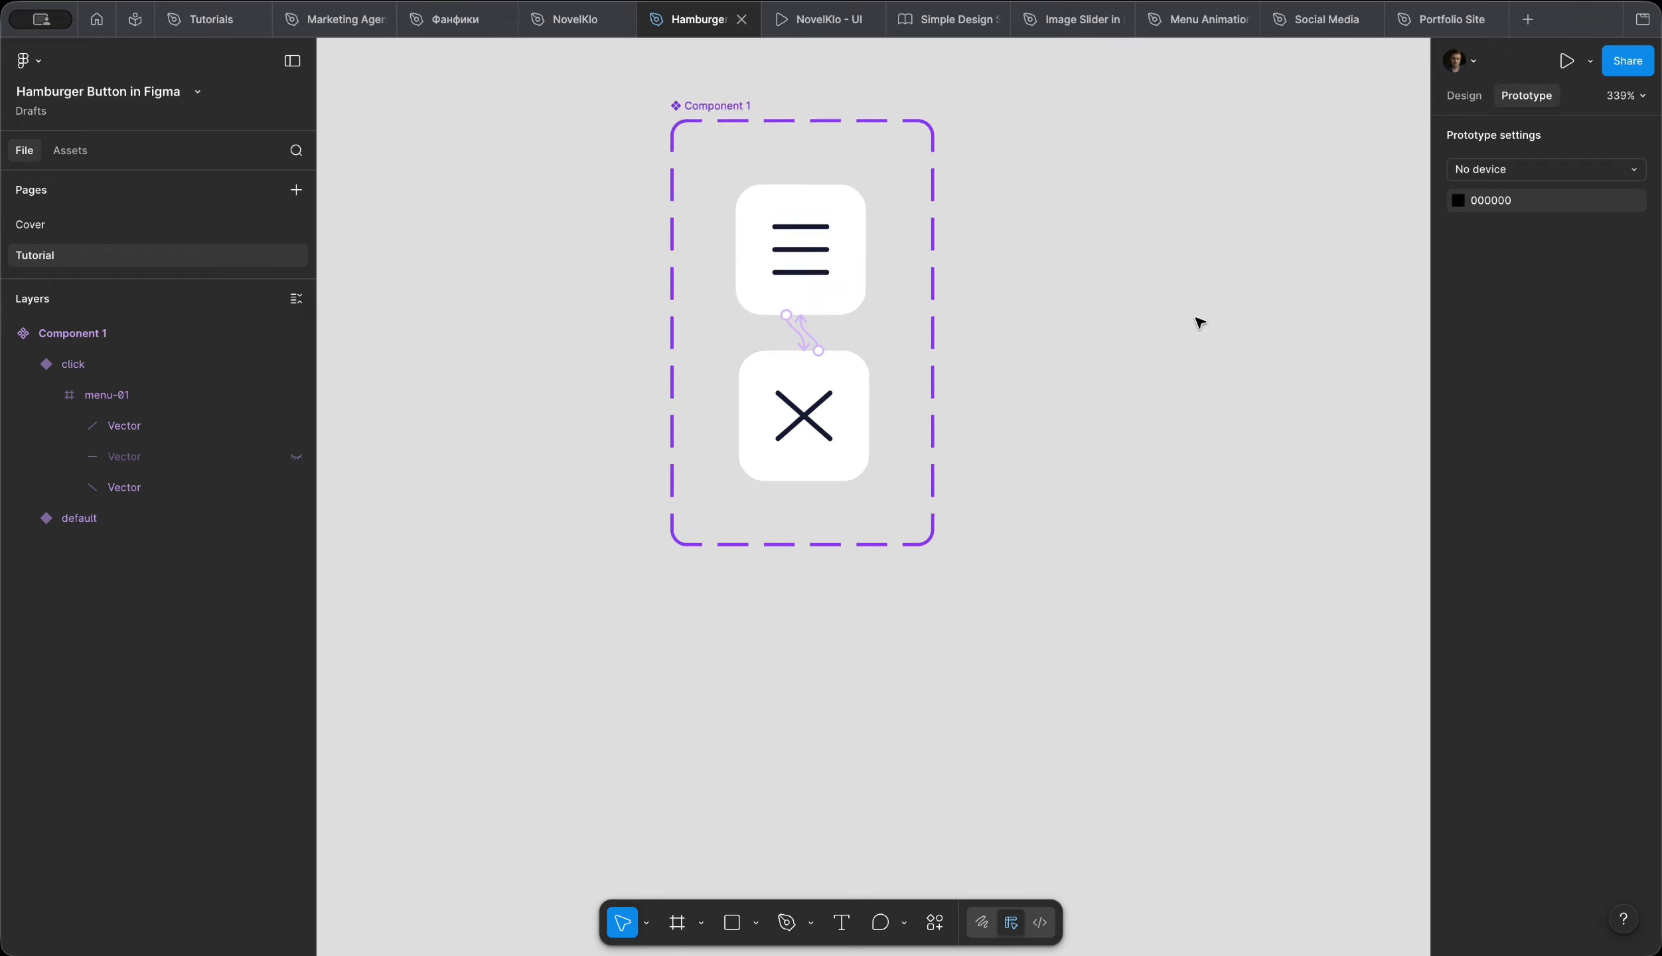
scroll(1199, 323, right, 5)
scroll(1199, 324, up, 2)
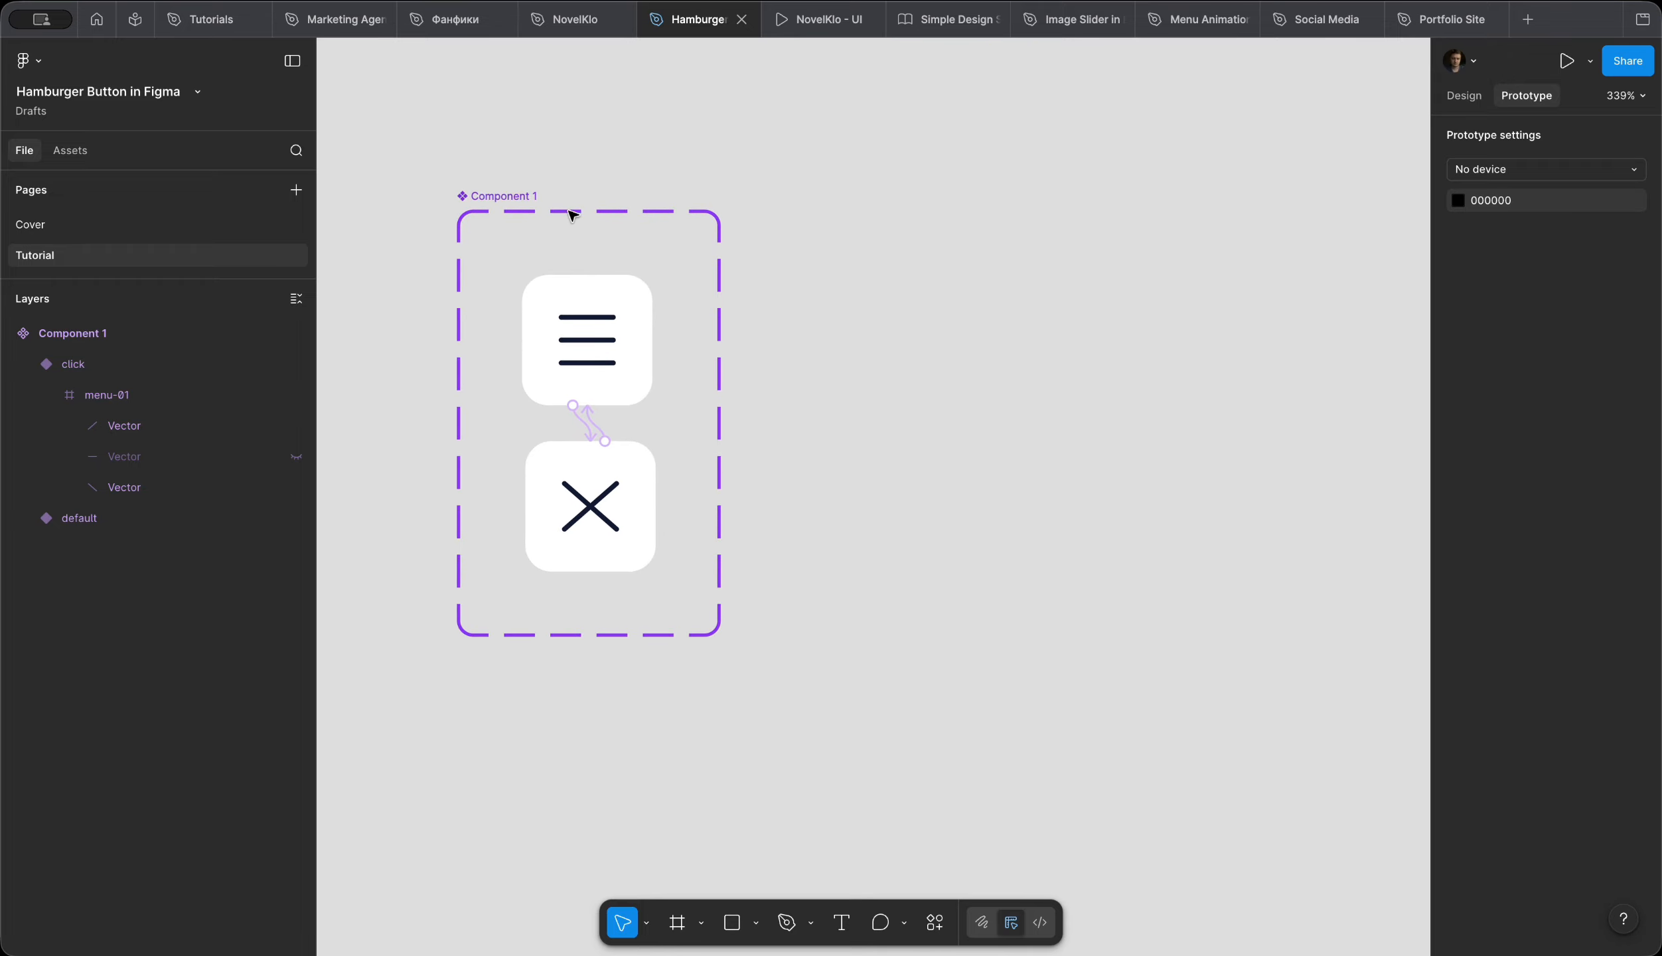
double_click(514, 198)
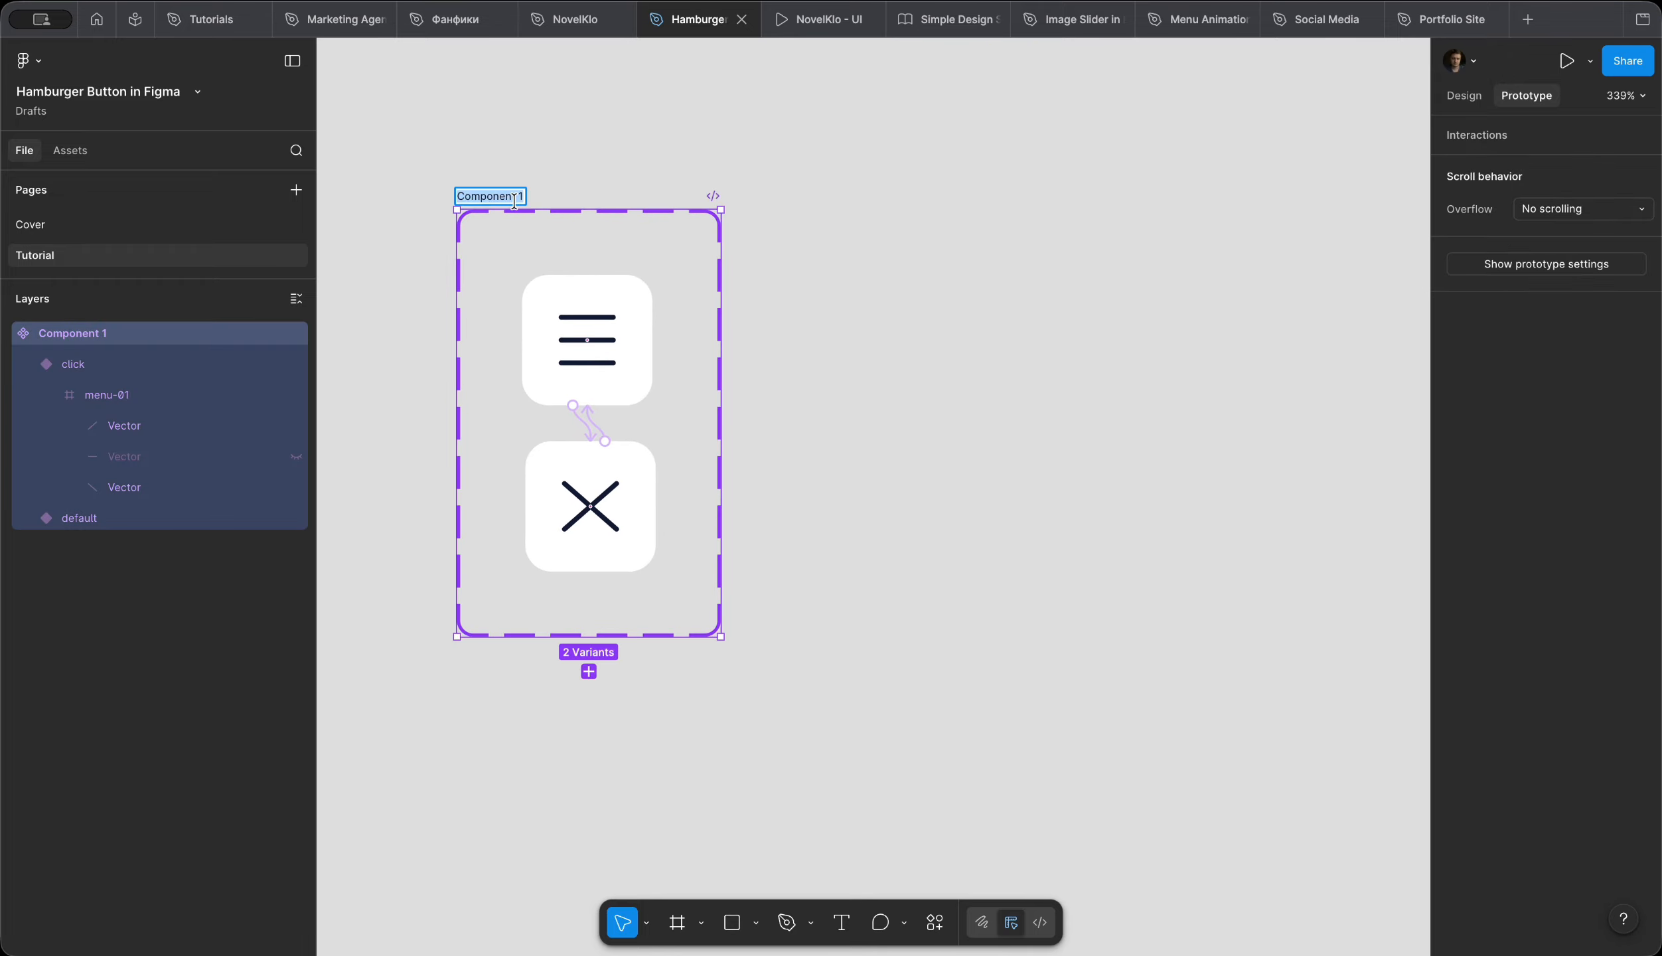
text(Hamburger Button)
key(Return)
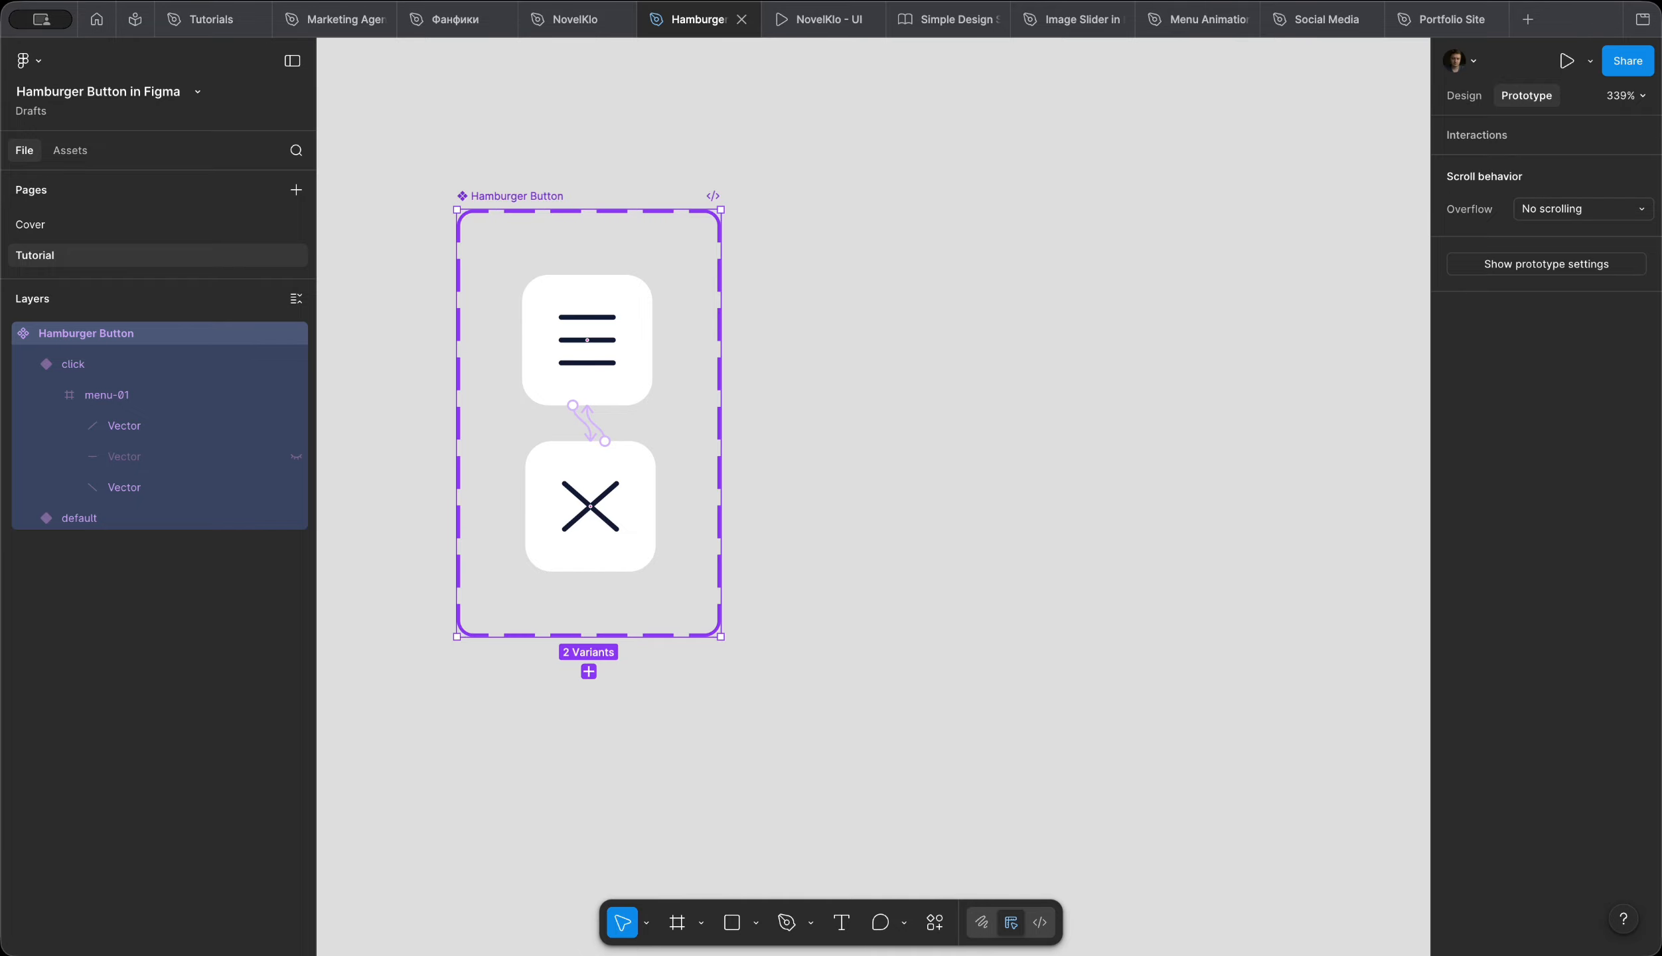
click(849, 365)
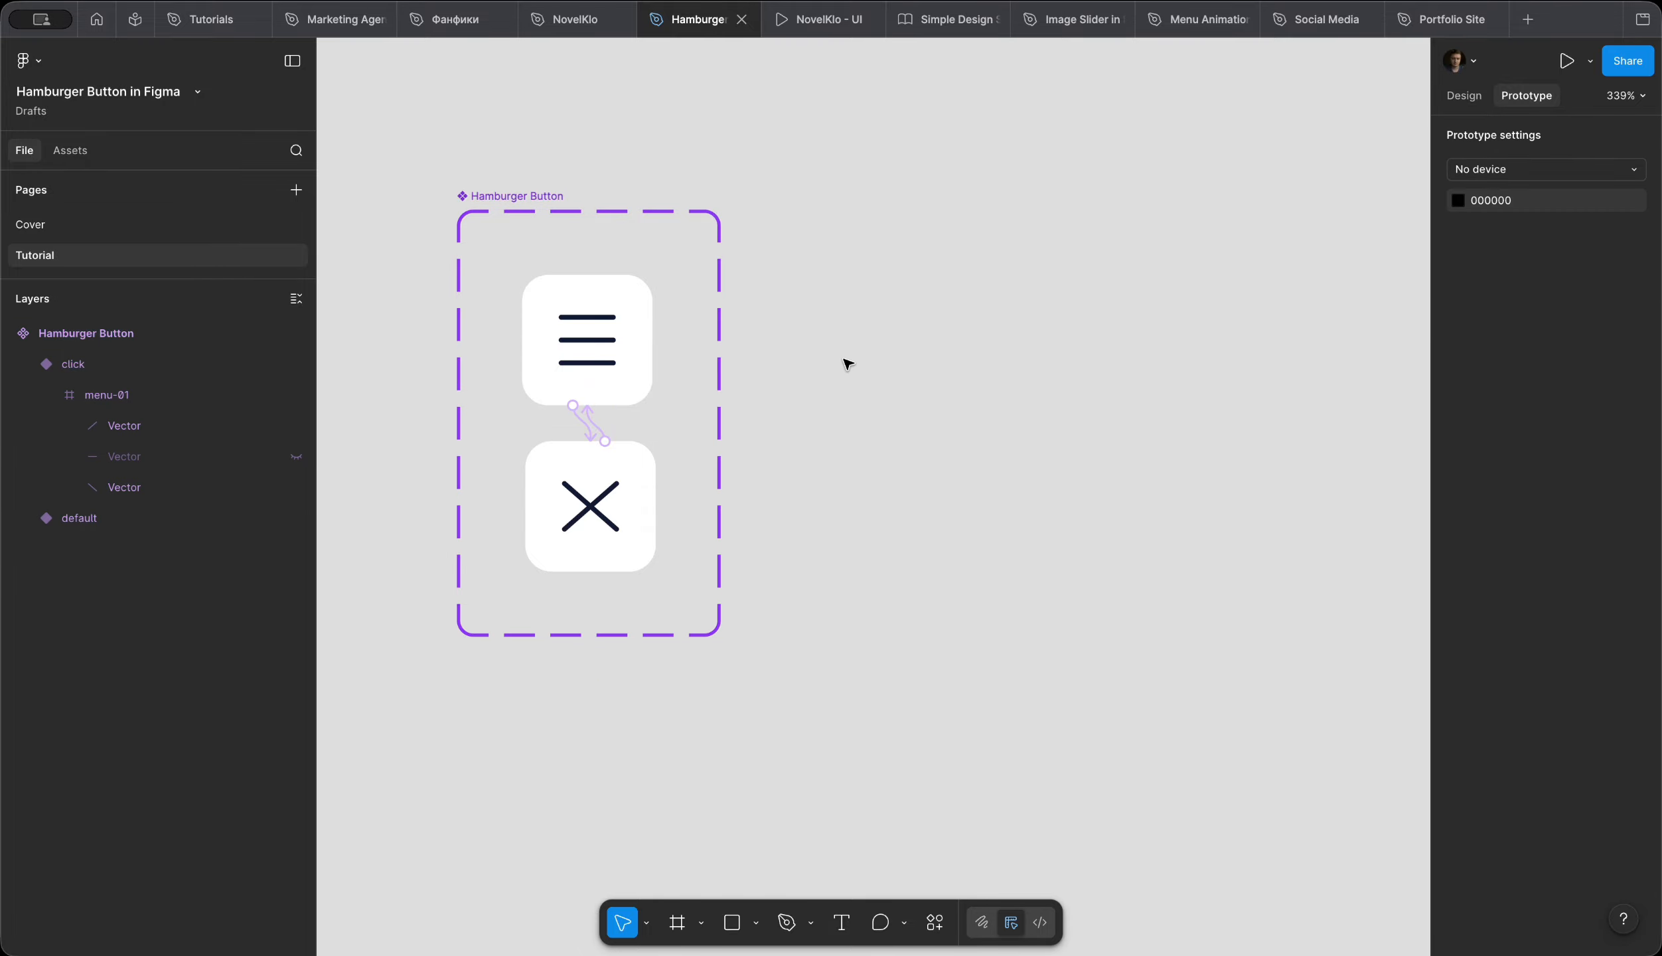
Step: Draw a frame about 167 × 111 beside the component set and name it "test"
click(677, 922)
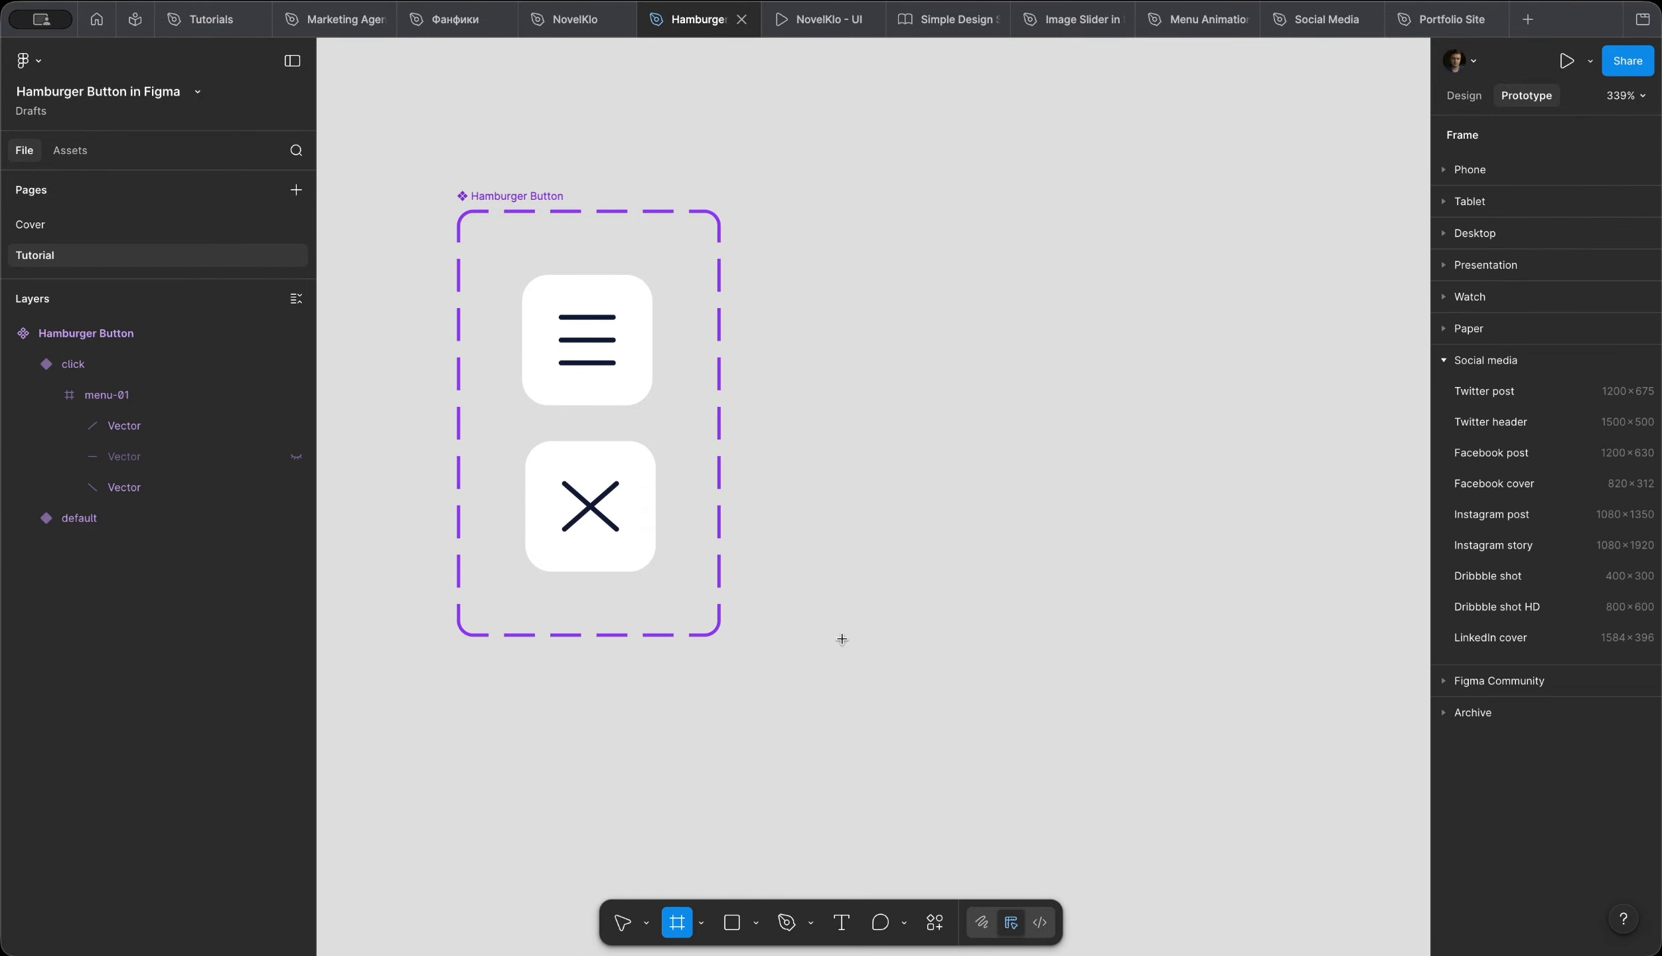
drag(762, 255, 1307, 617)
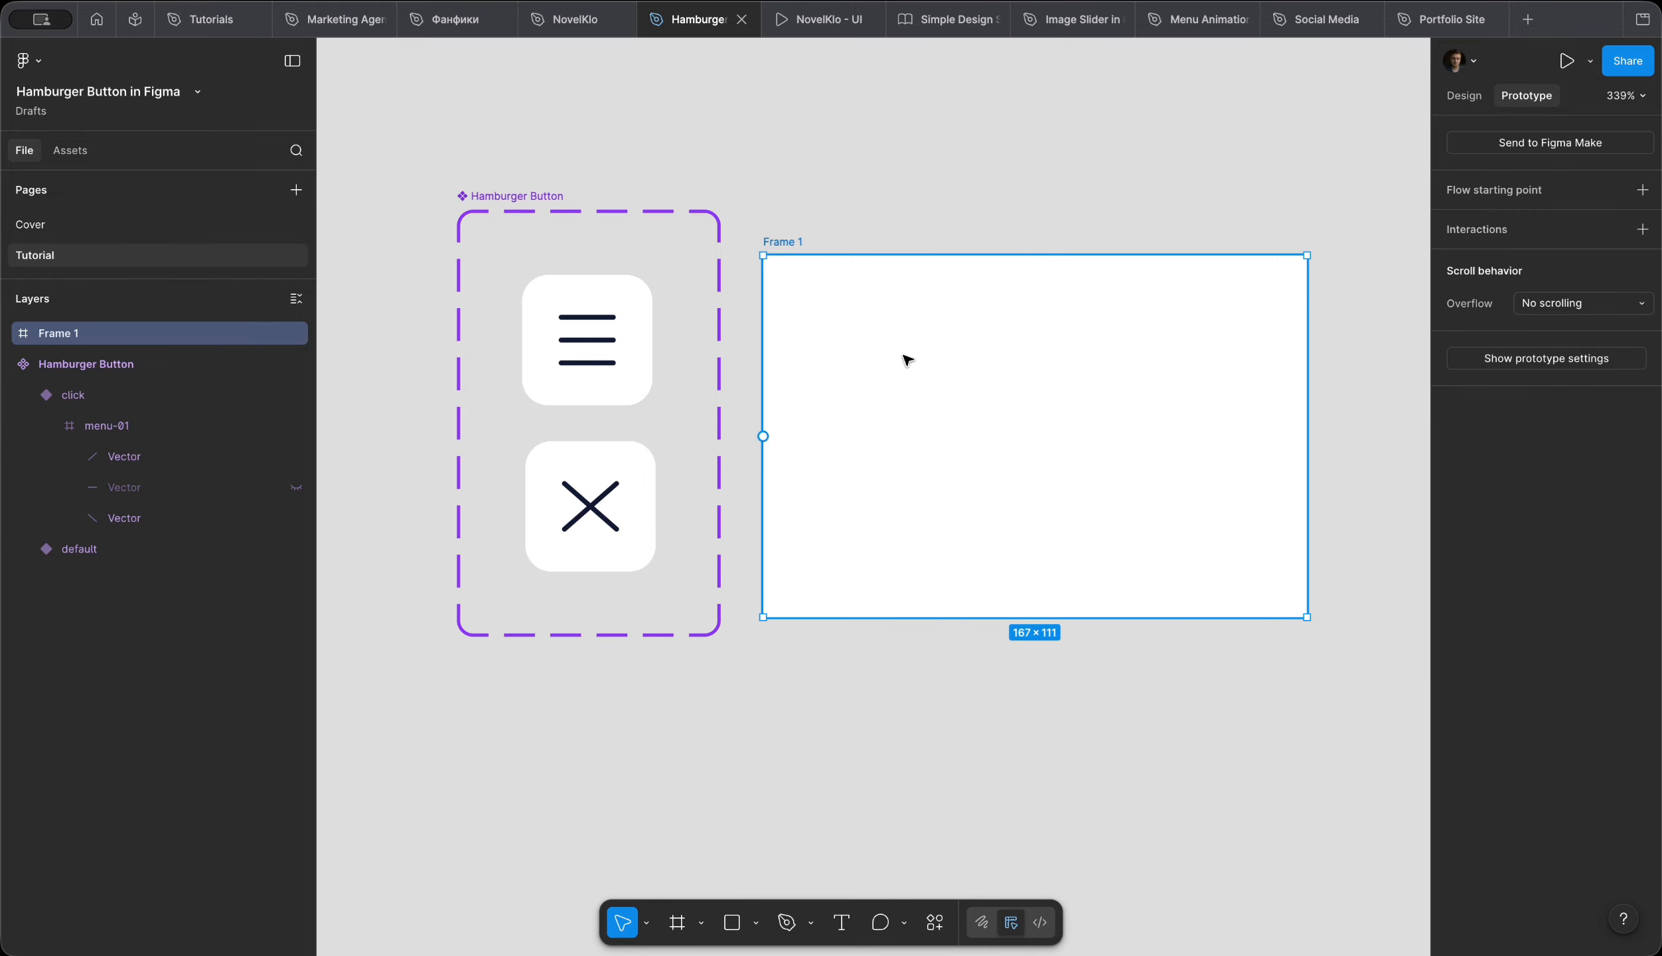
double_click(783, 242)
text(test)
key(Return)
Step: Place an instance of the default hamburger variant in the centre of the "test" frame
click(598, 323)
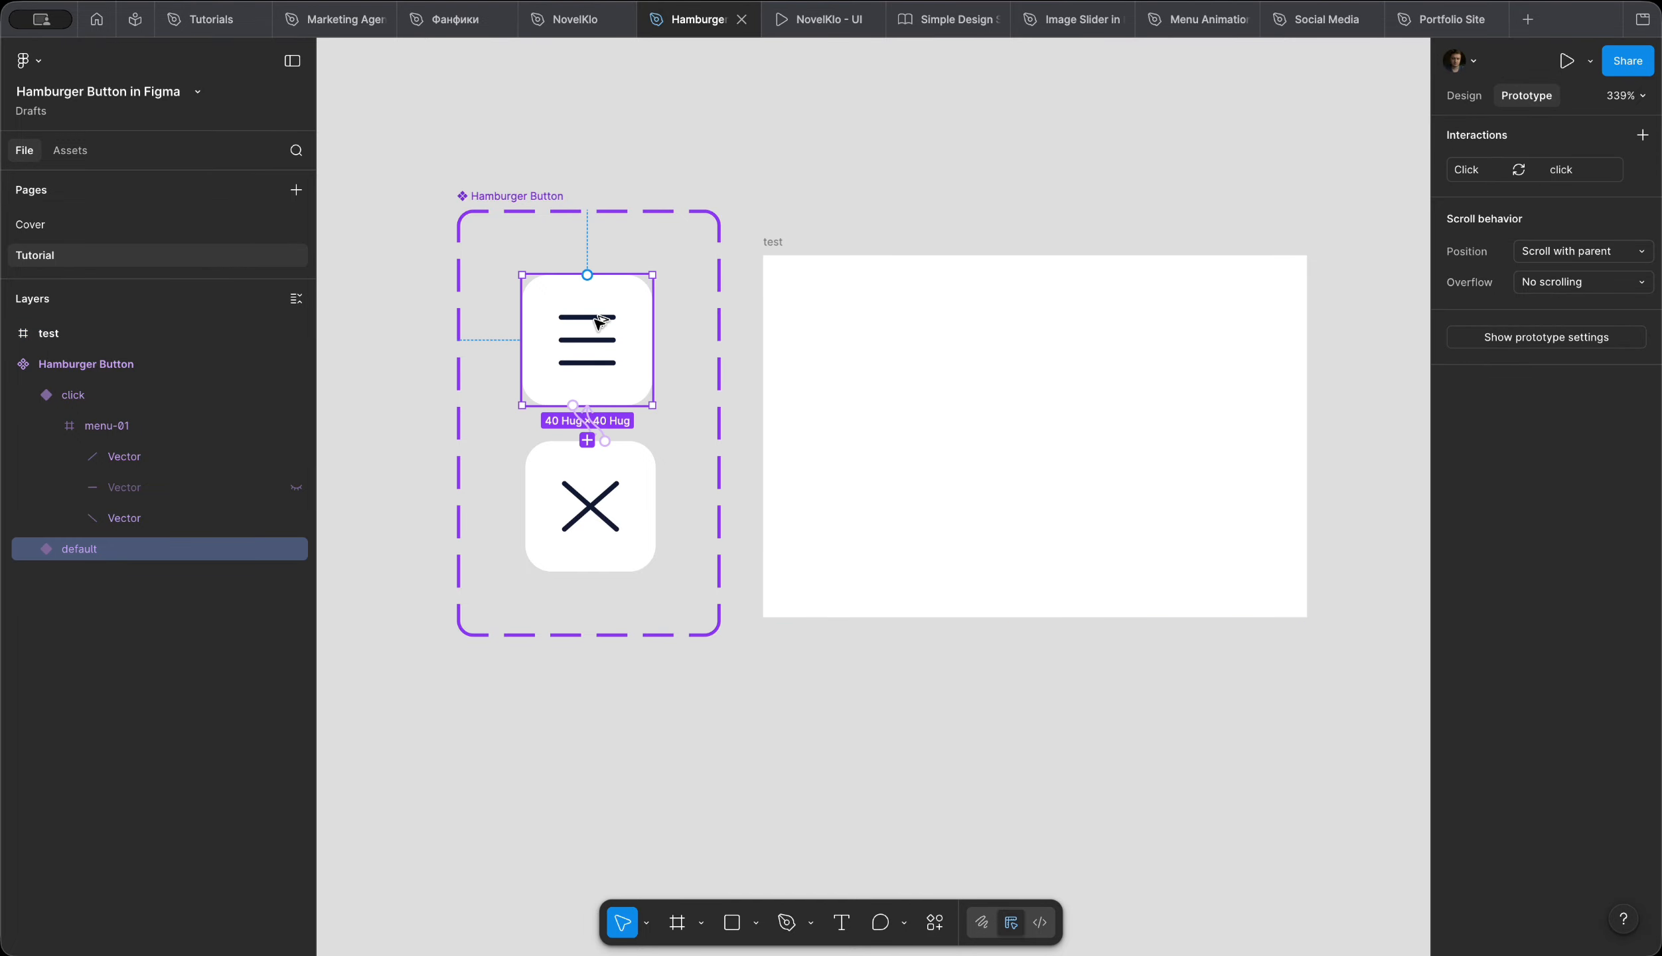
drag(597, 323, 1047, 420)
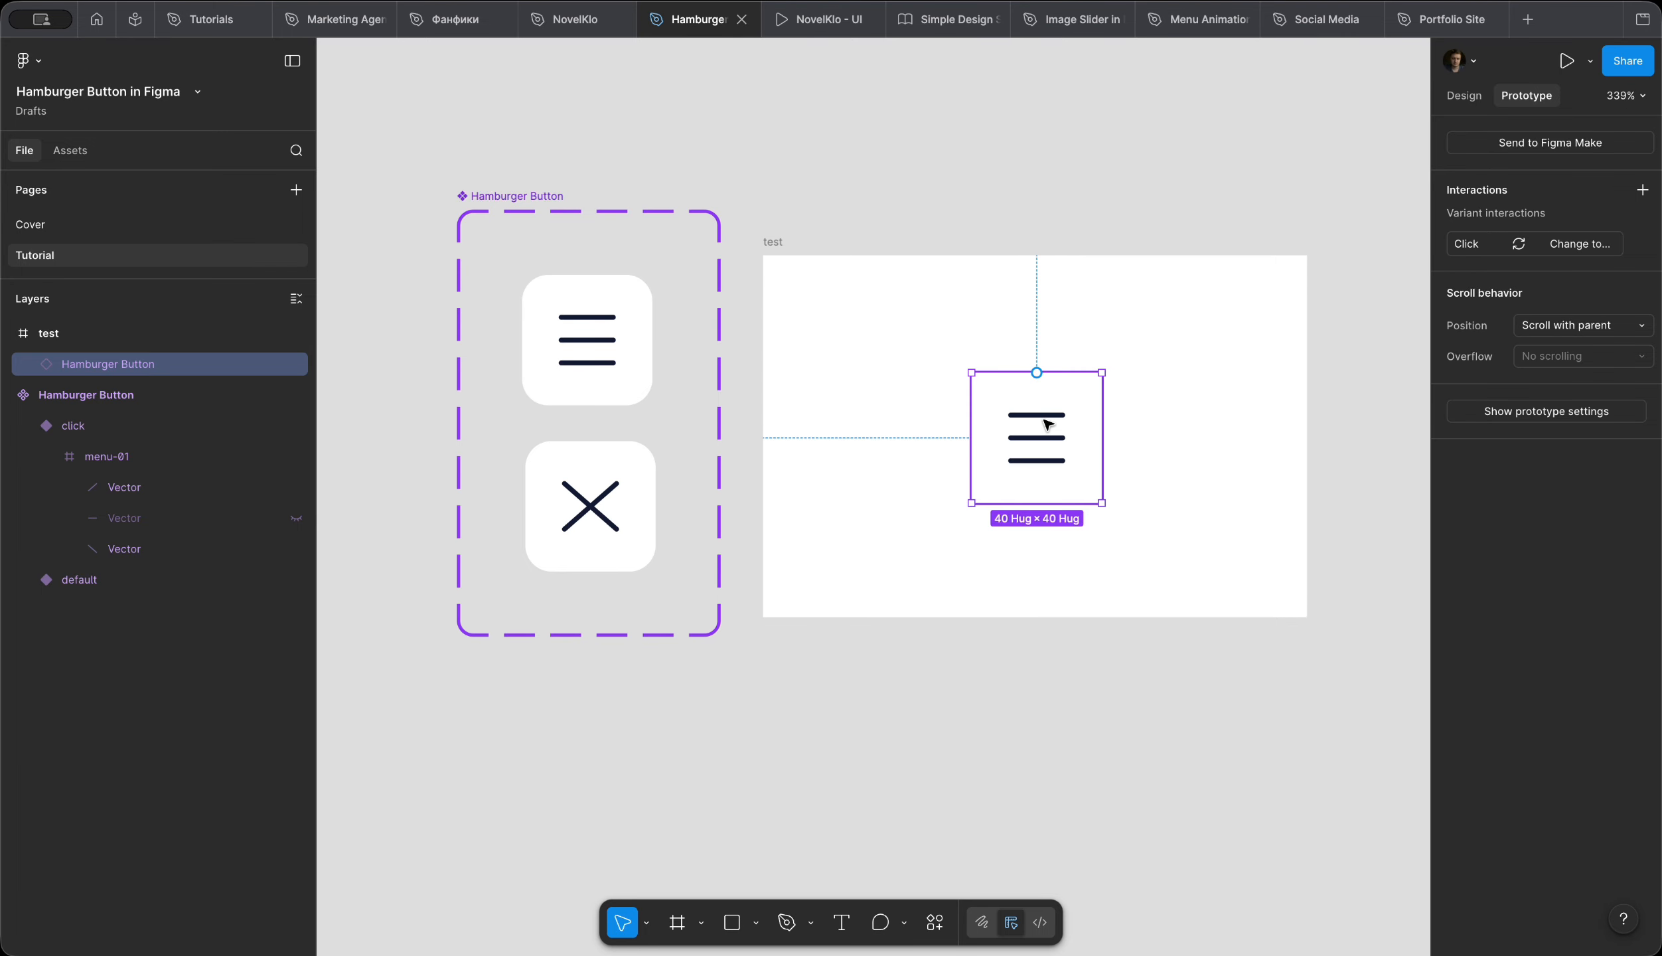
Step: Give the "test" frame a grey 767676 fill and a corner radius of 24
click(770, 242)
click(1463, 95)
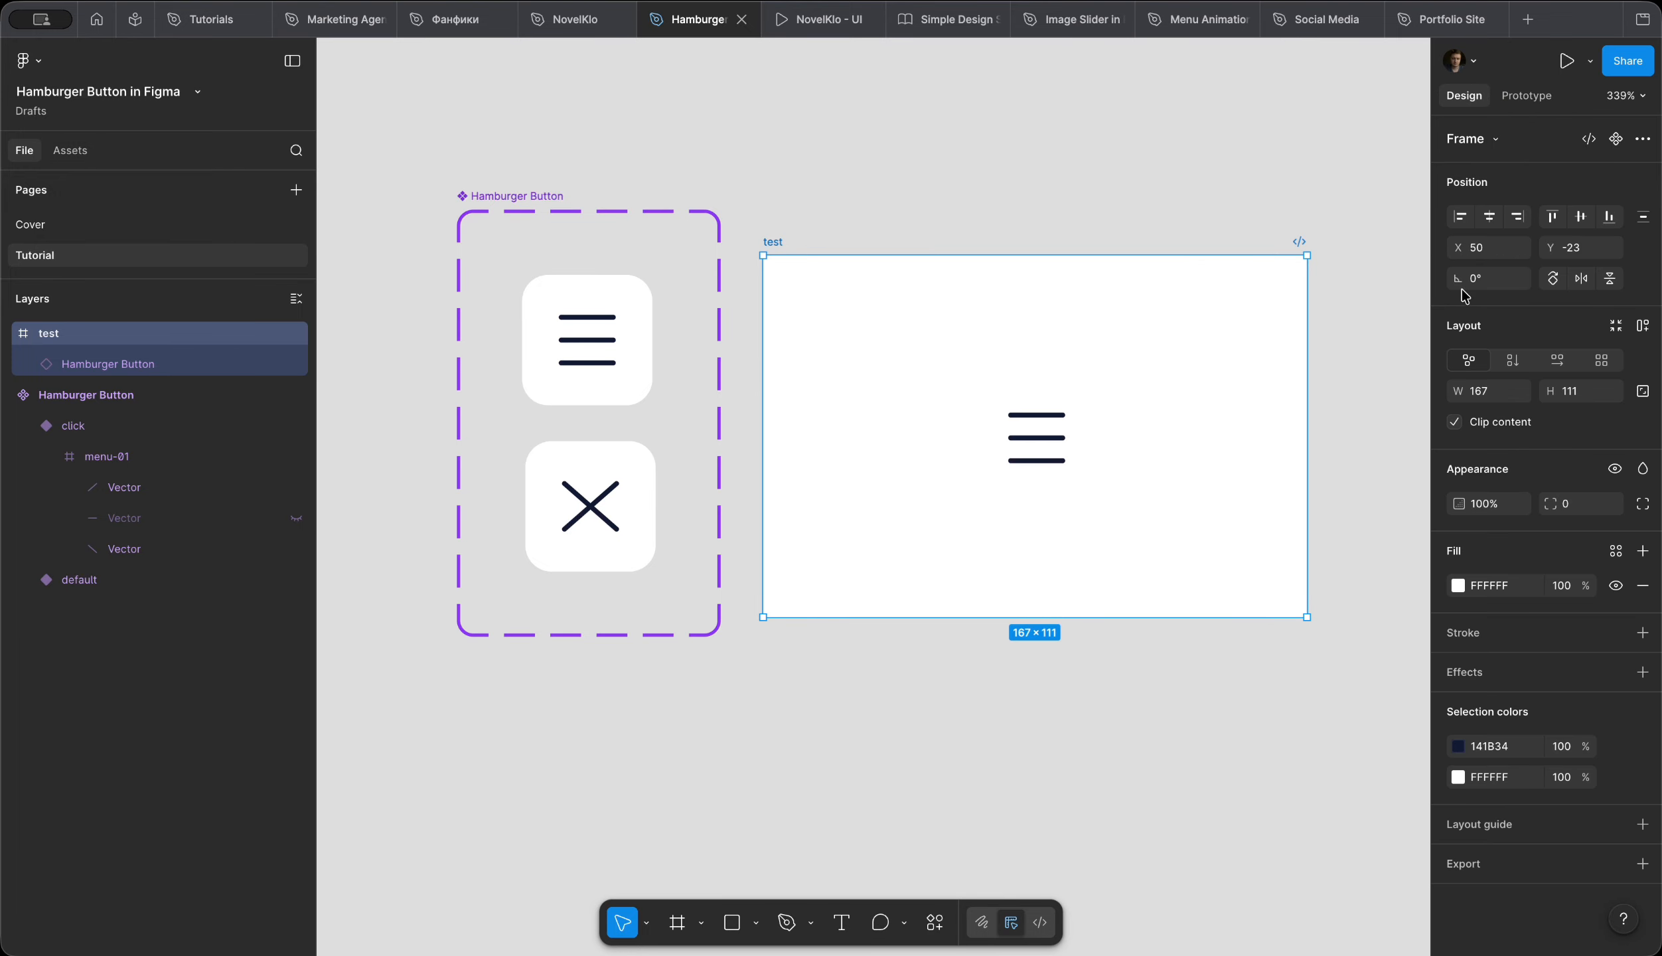
click(1457, 585)
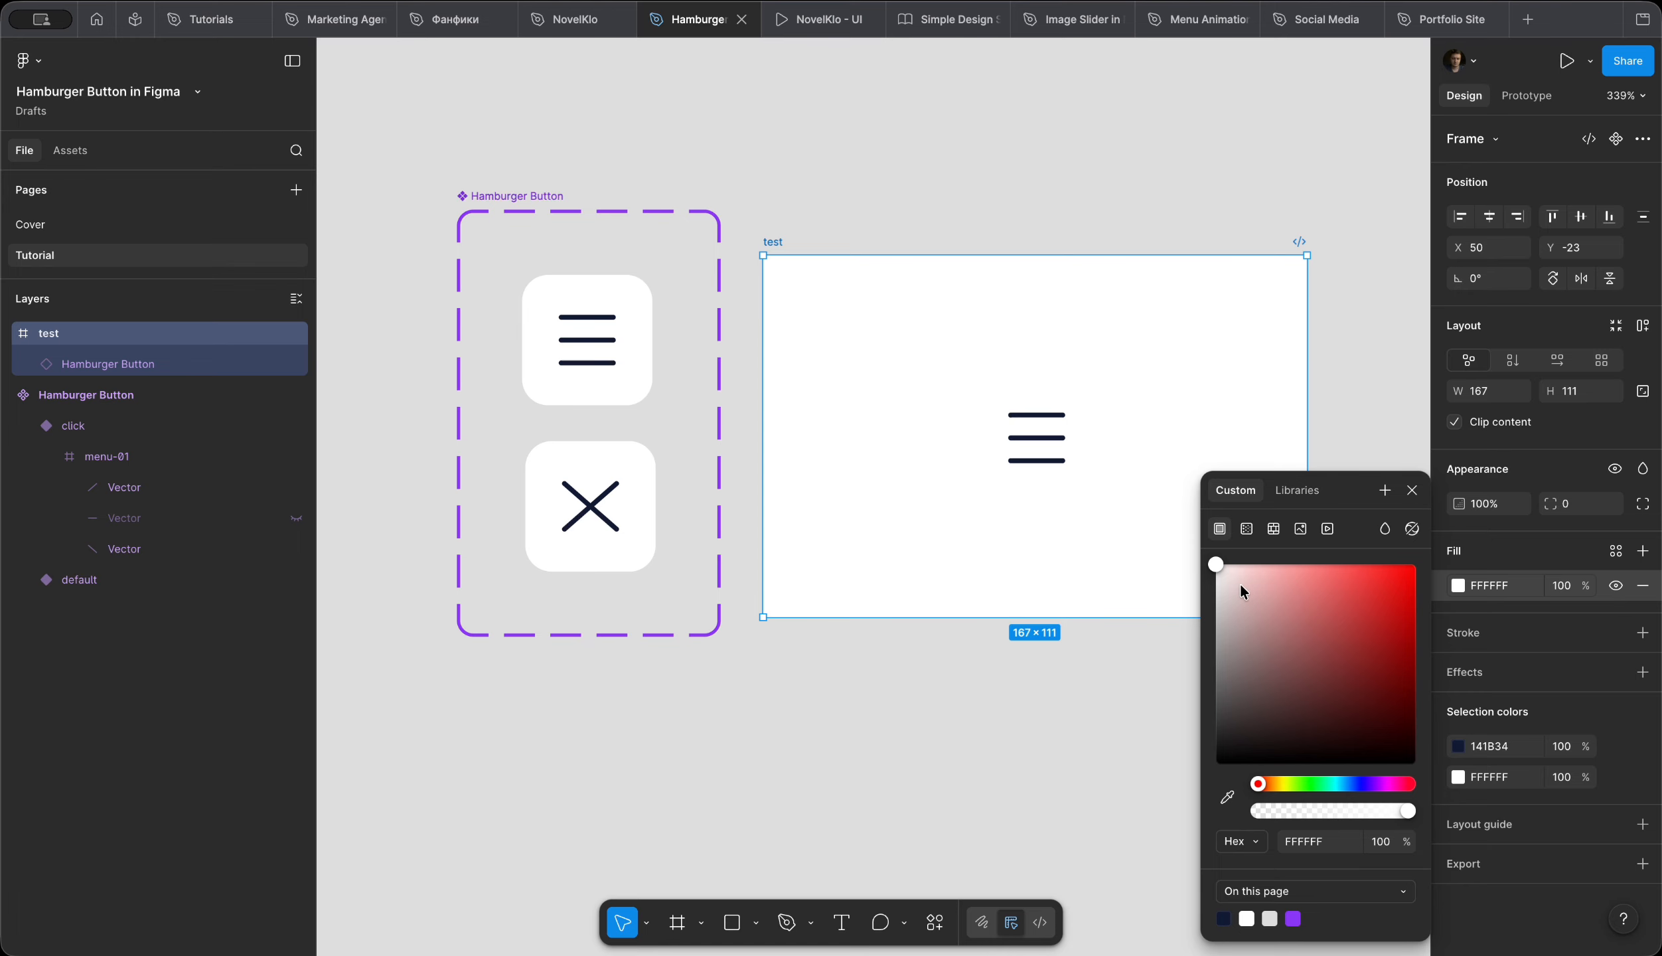
drag(1217, 565, 1190, 676)
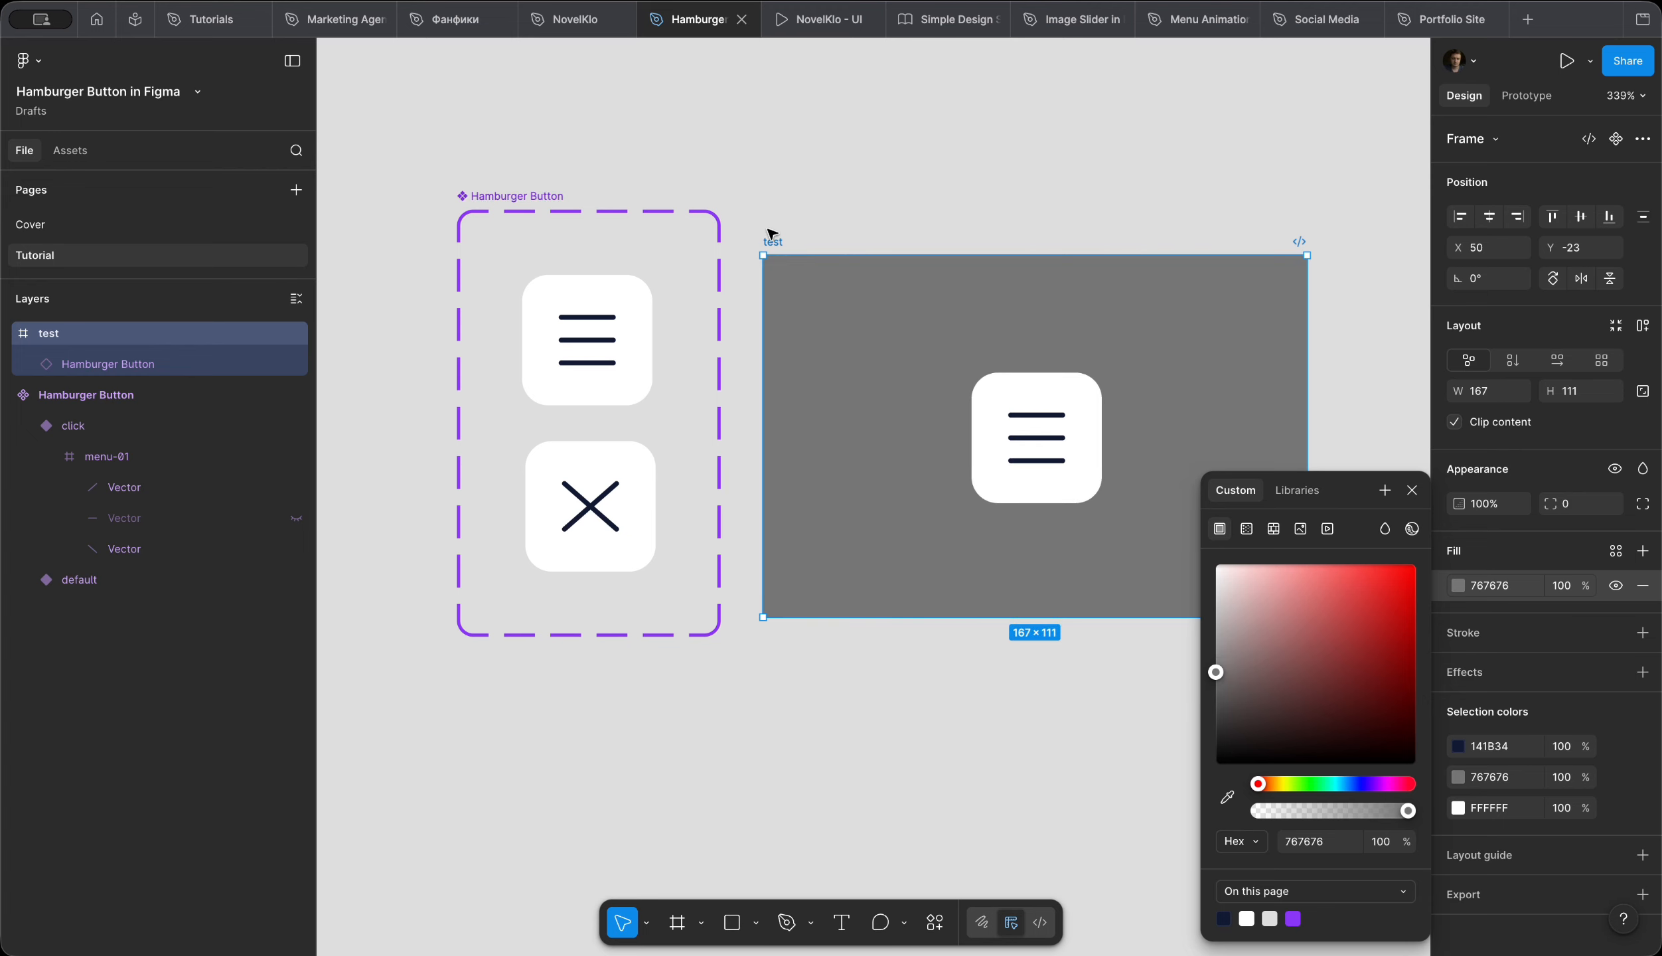
click(1577, 507)
key(Return)
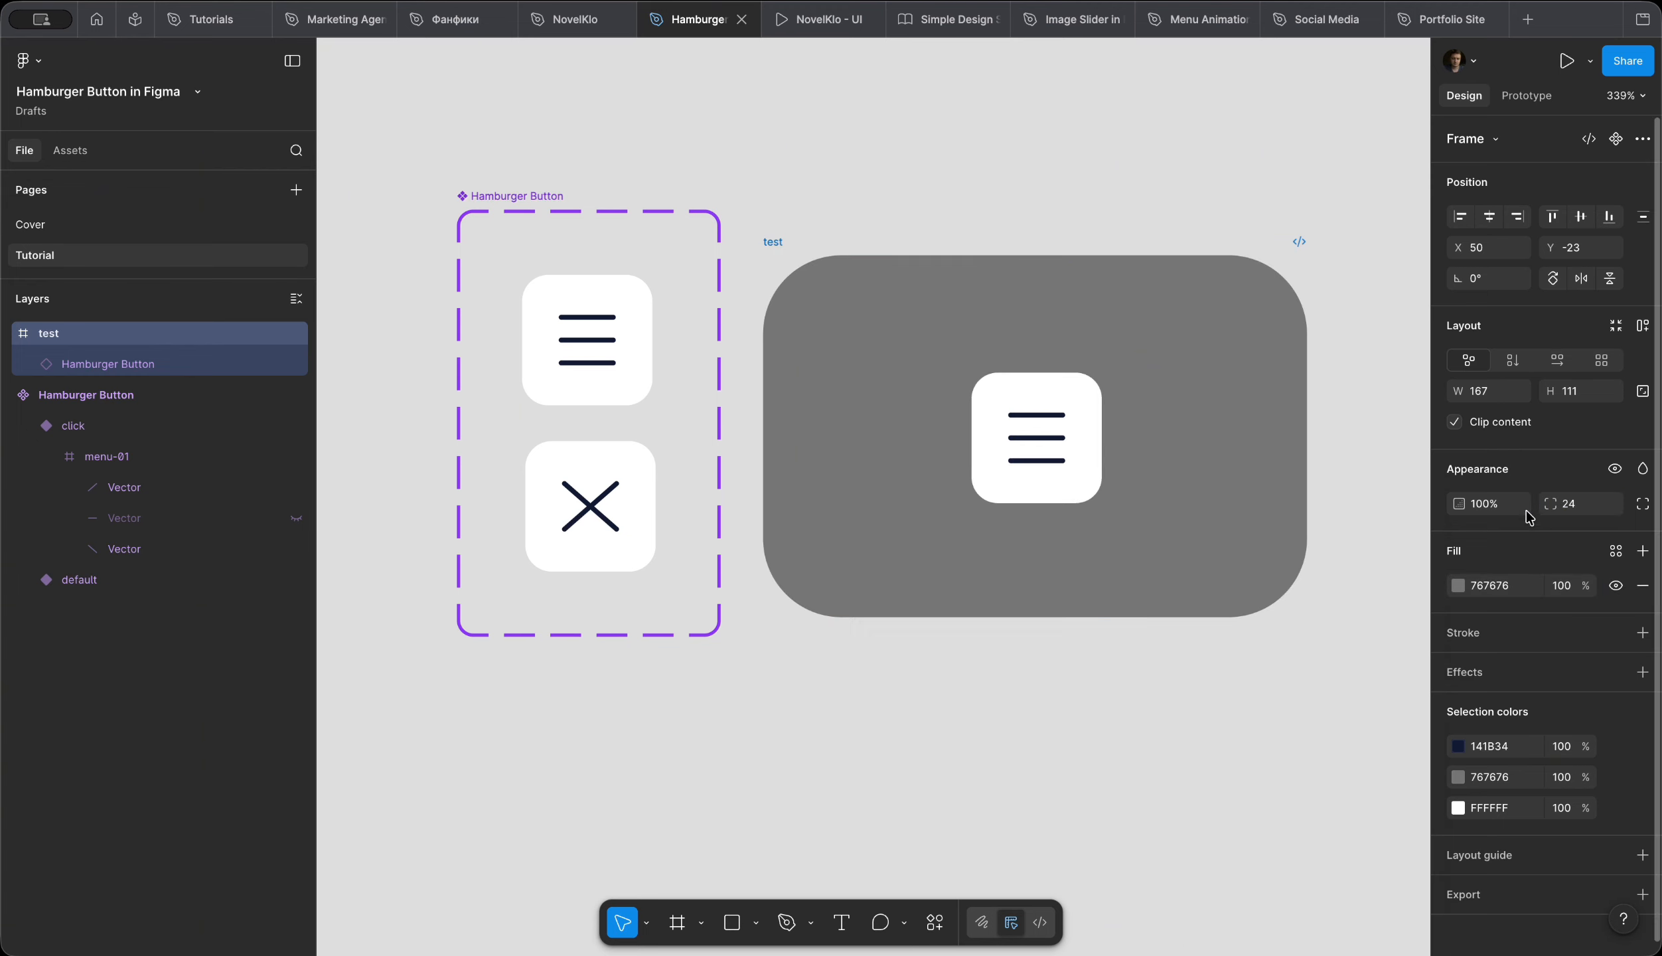
Step: Present the "test" frame as a prototype and set its scaling to Fill screen
click(1567, 60)
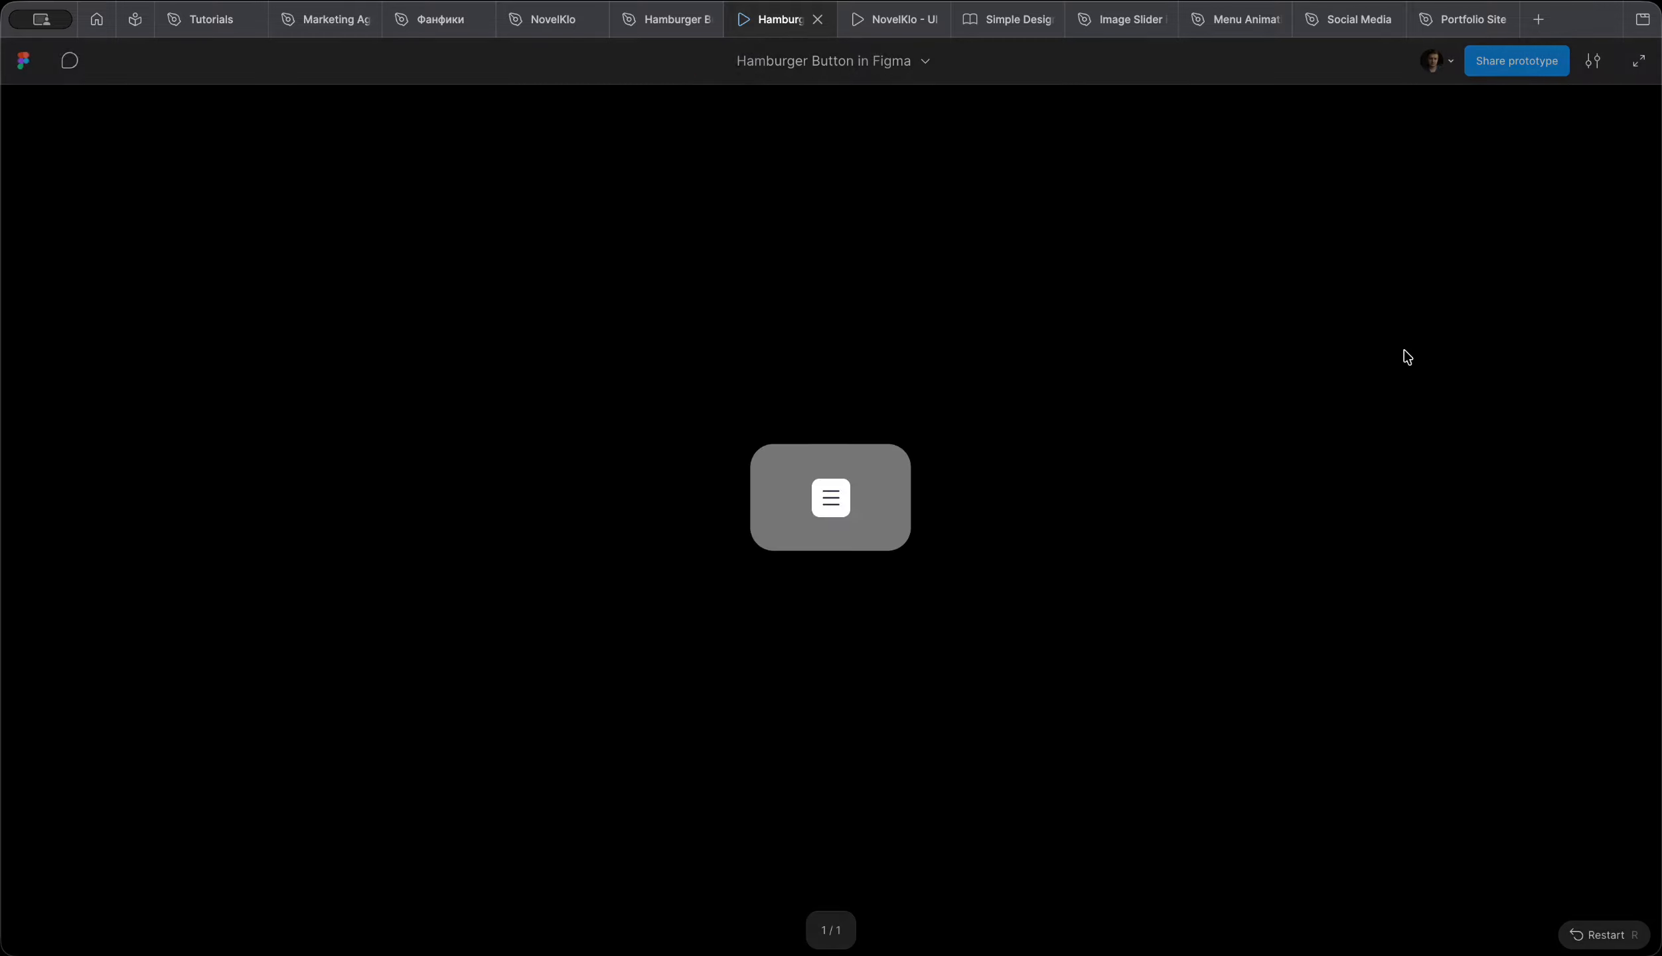
click(1592, 61)
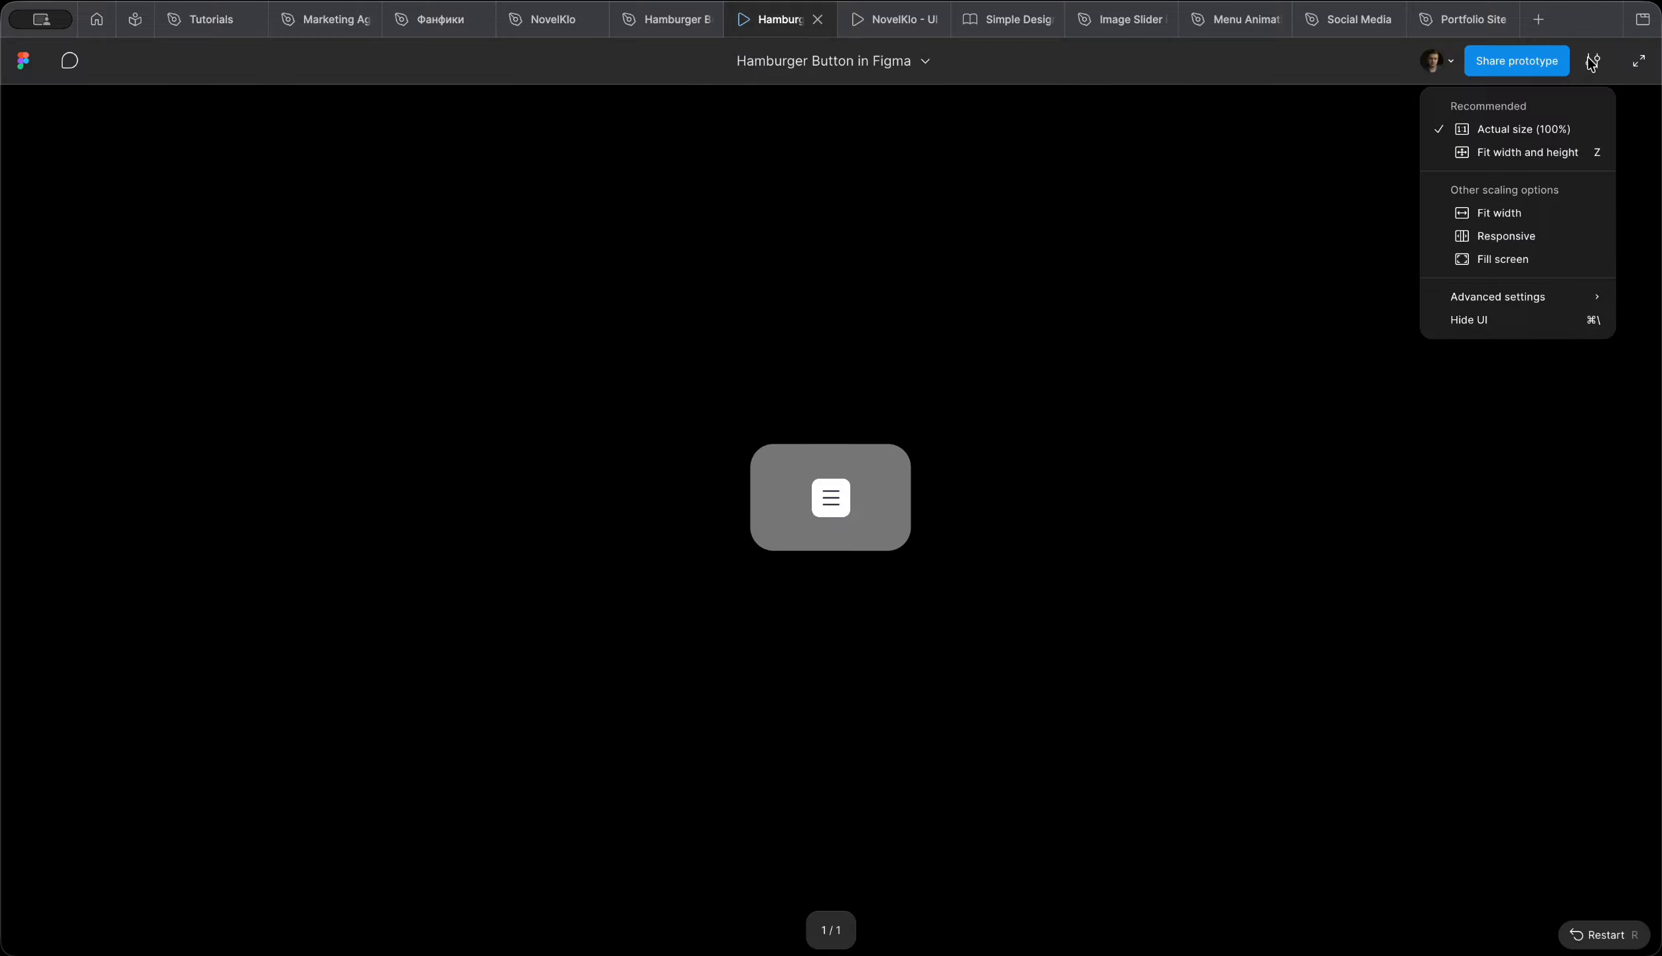
click(1505, 258)
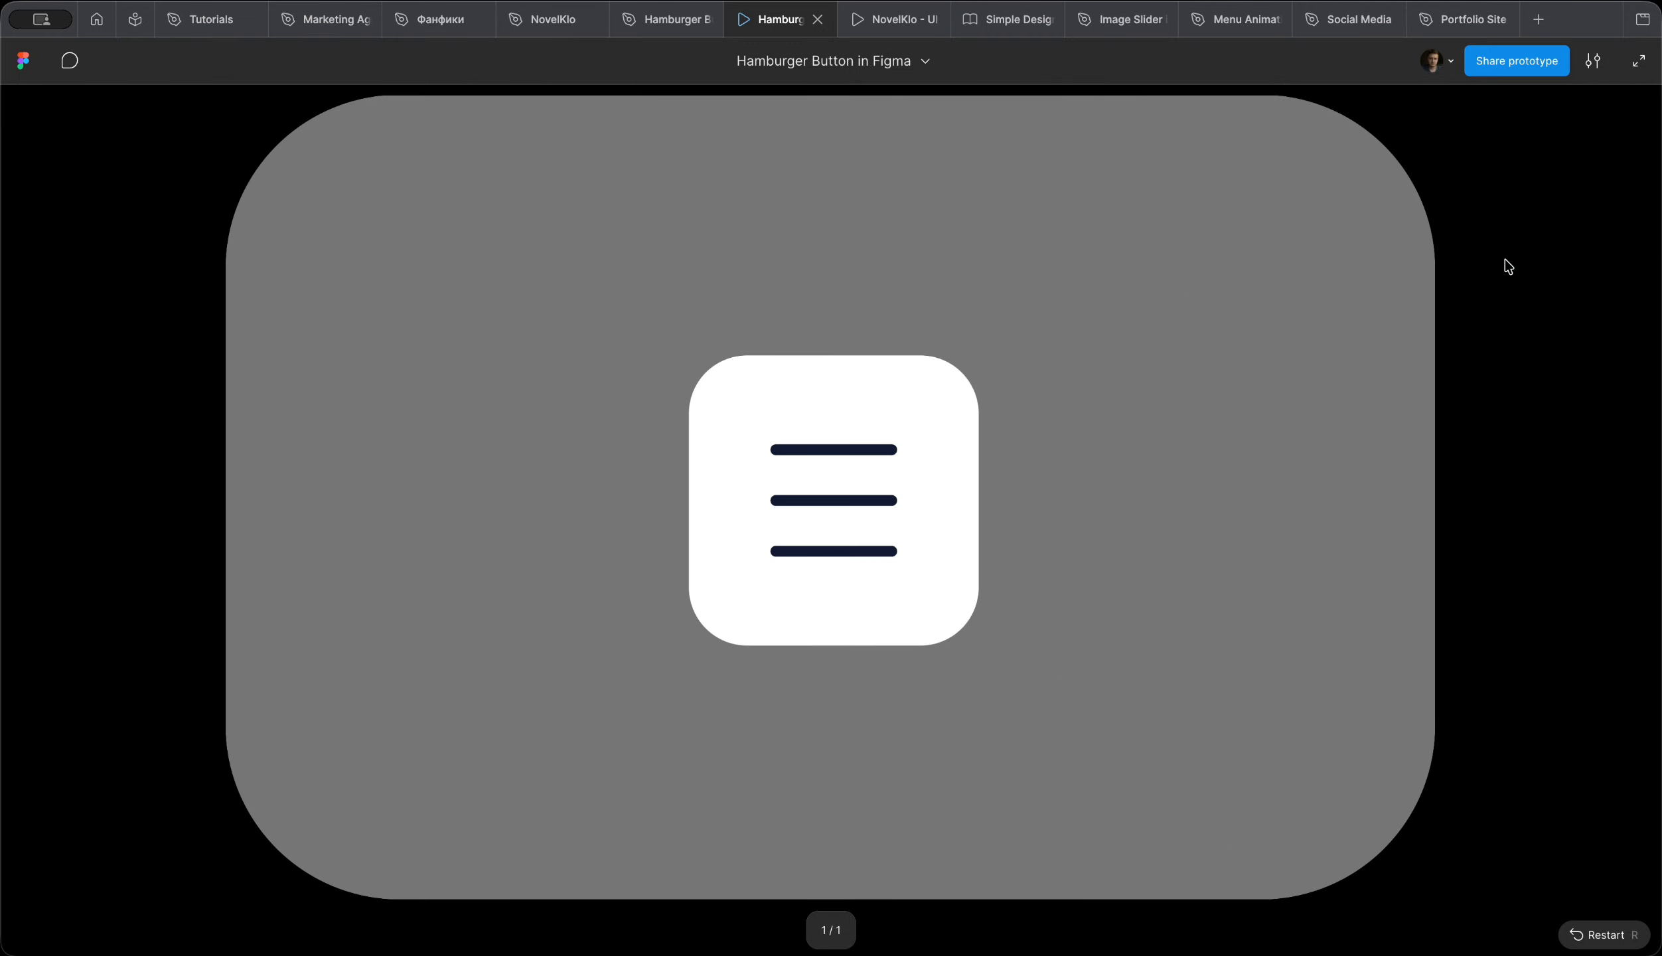
Step: Test the hamburger button in the prototype preview by toggling it repeatedly between the menu lines and the X
click(803, 485)
click(802, 486)
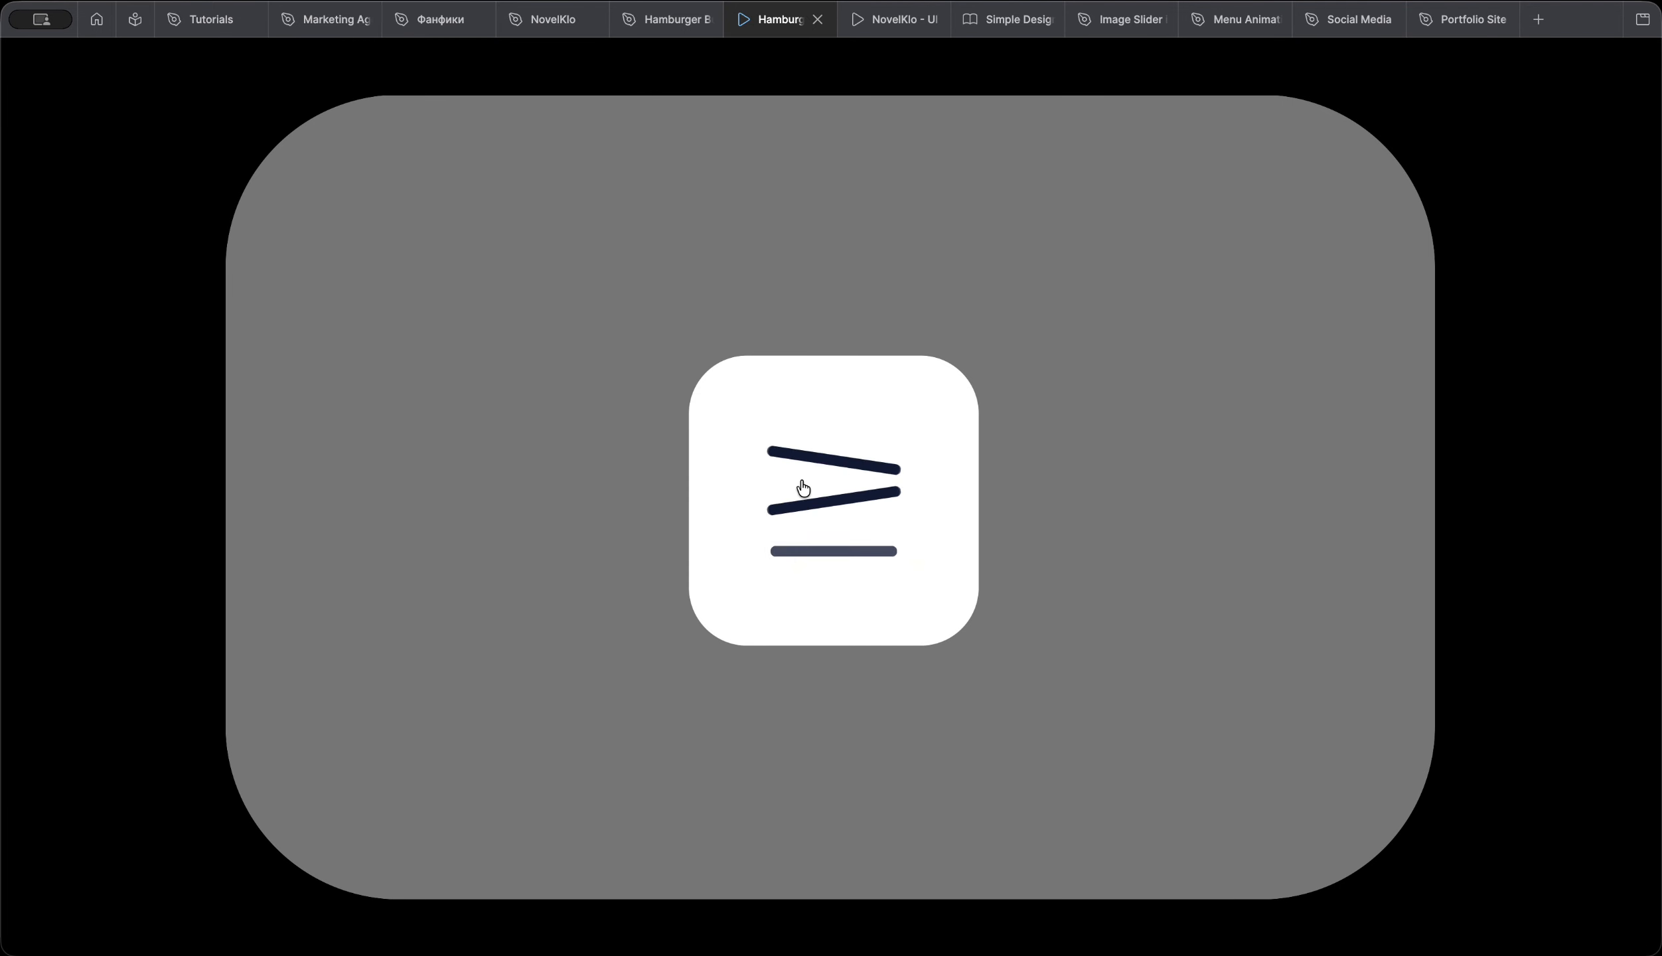
click(893, 492)
click(962, 508)
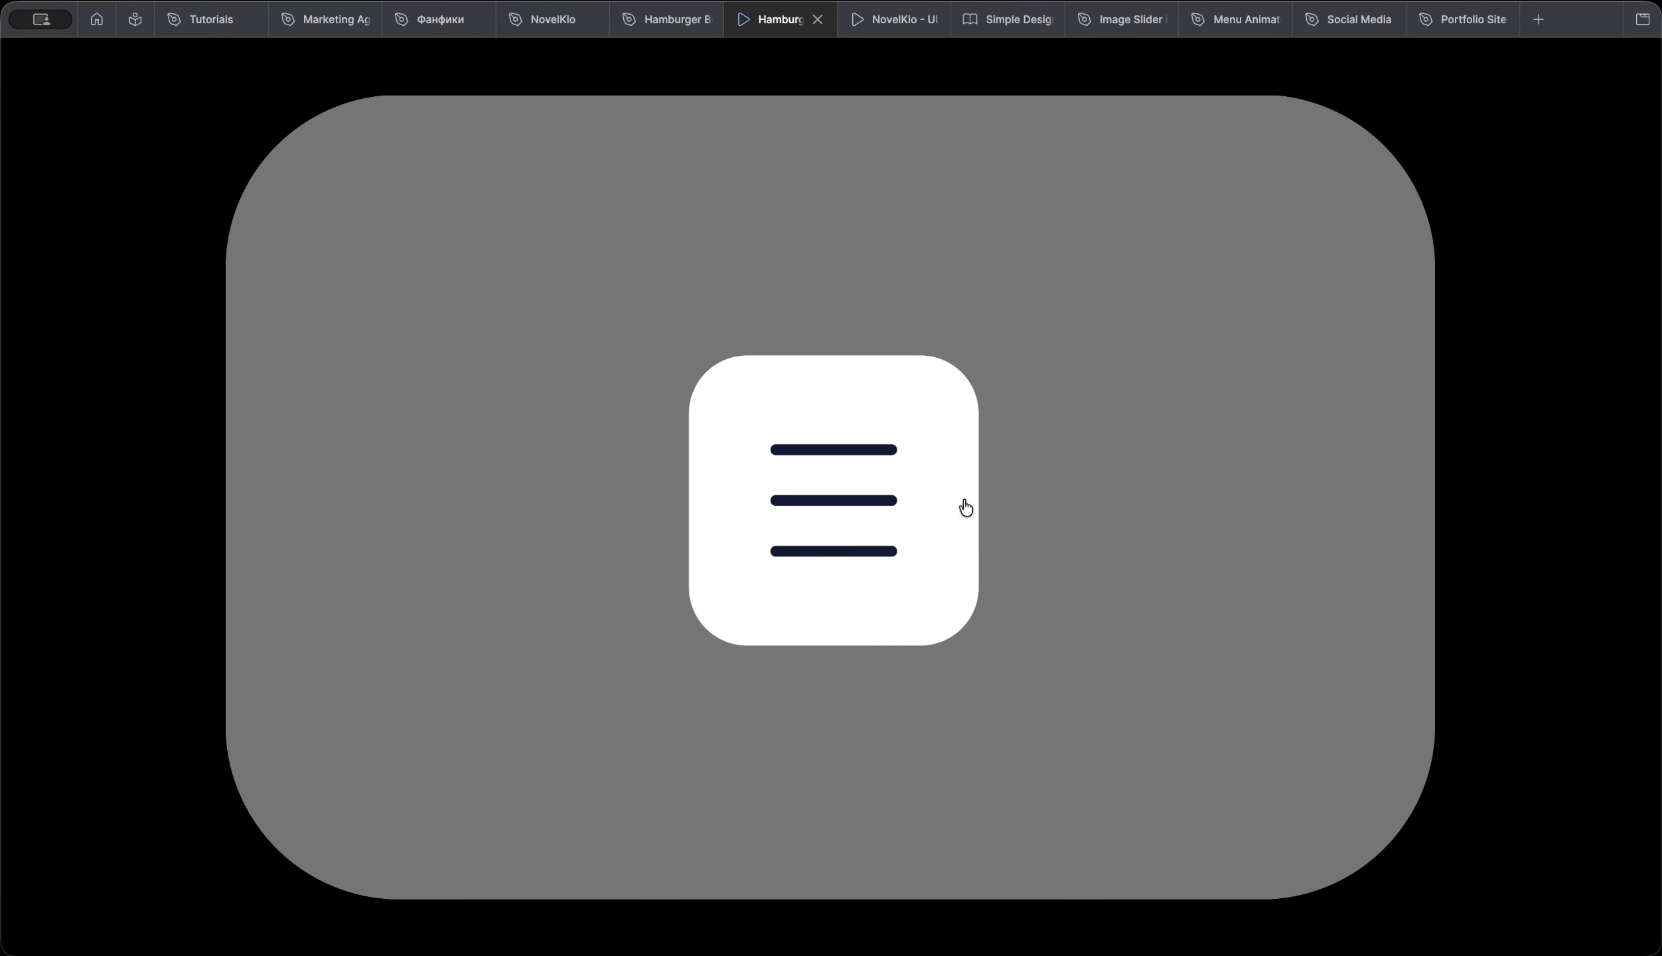
click(823, 511)
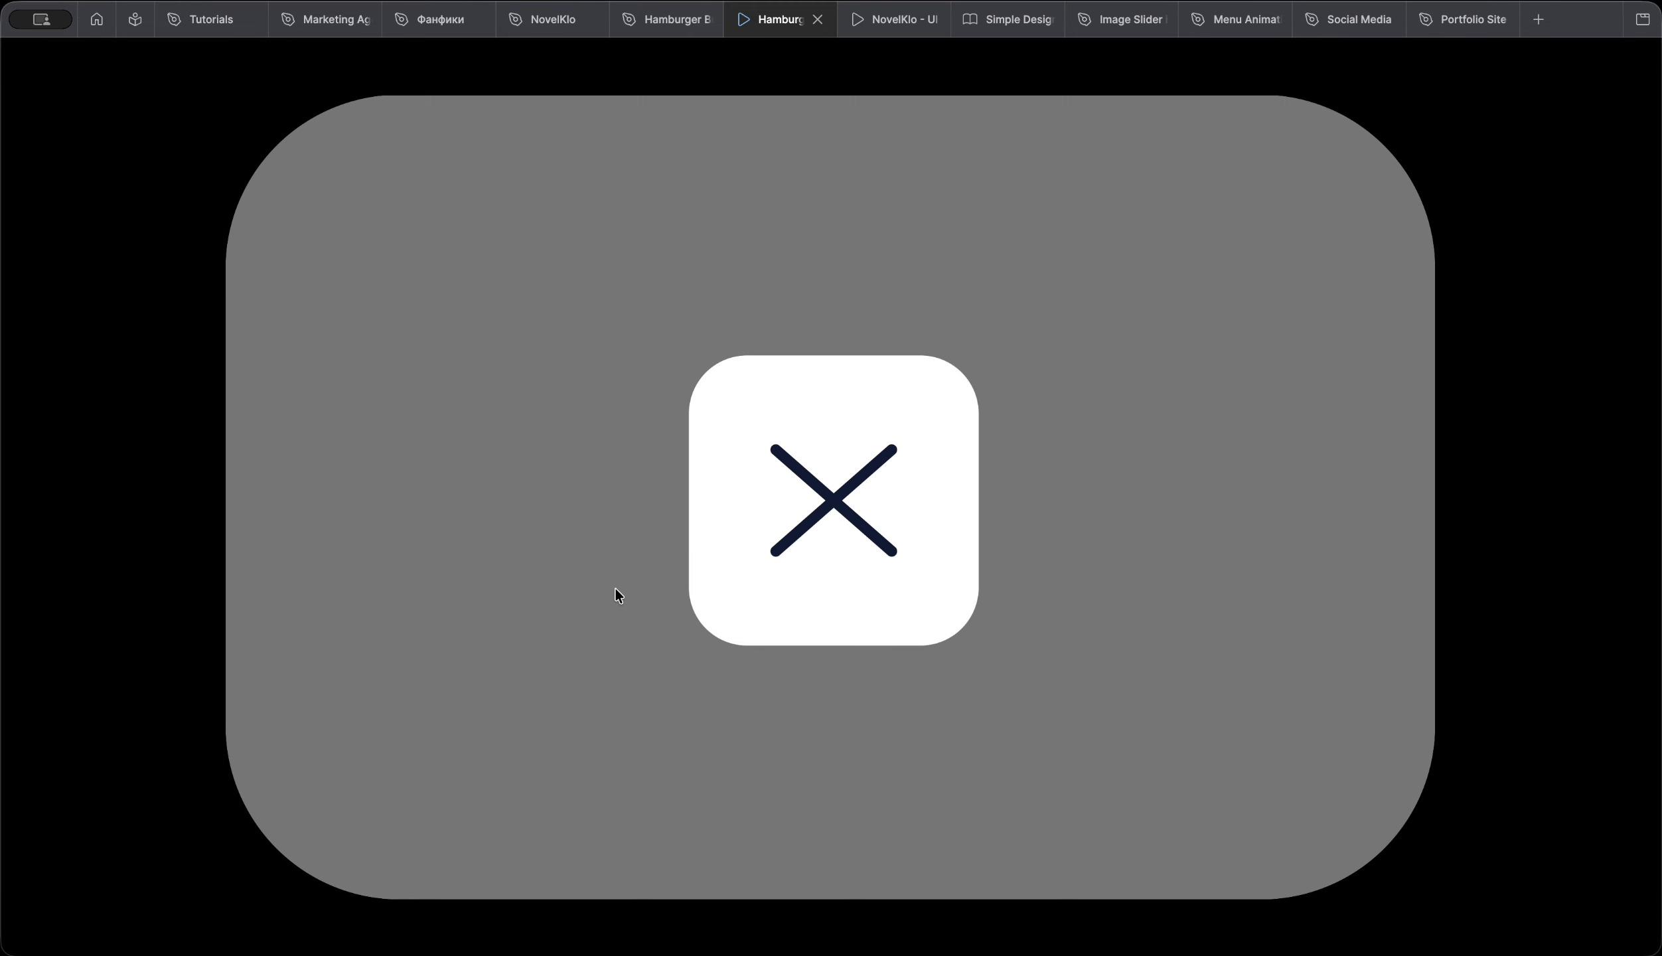
click(813, 508)
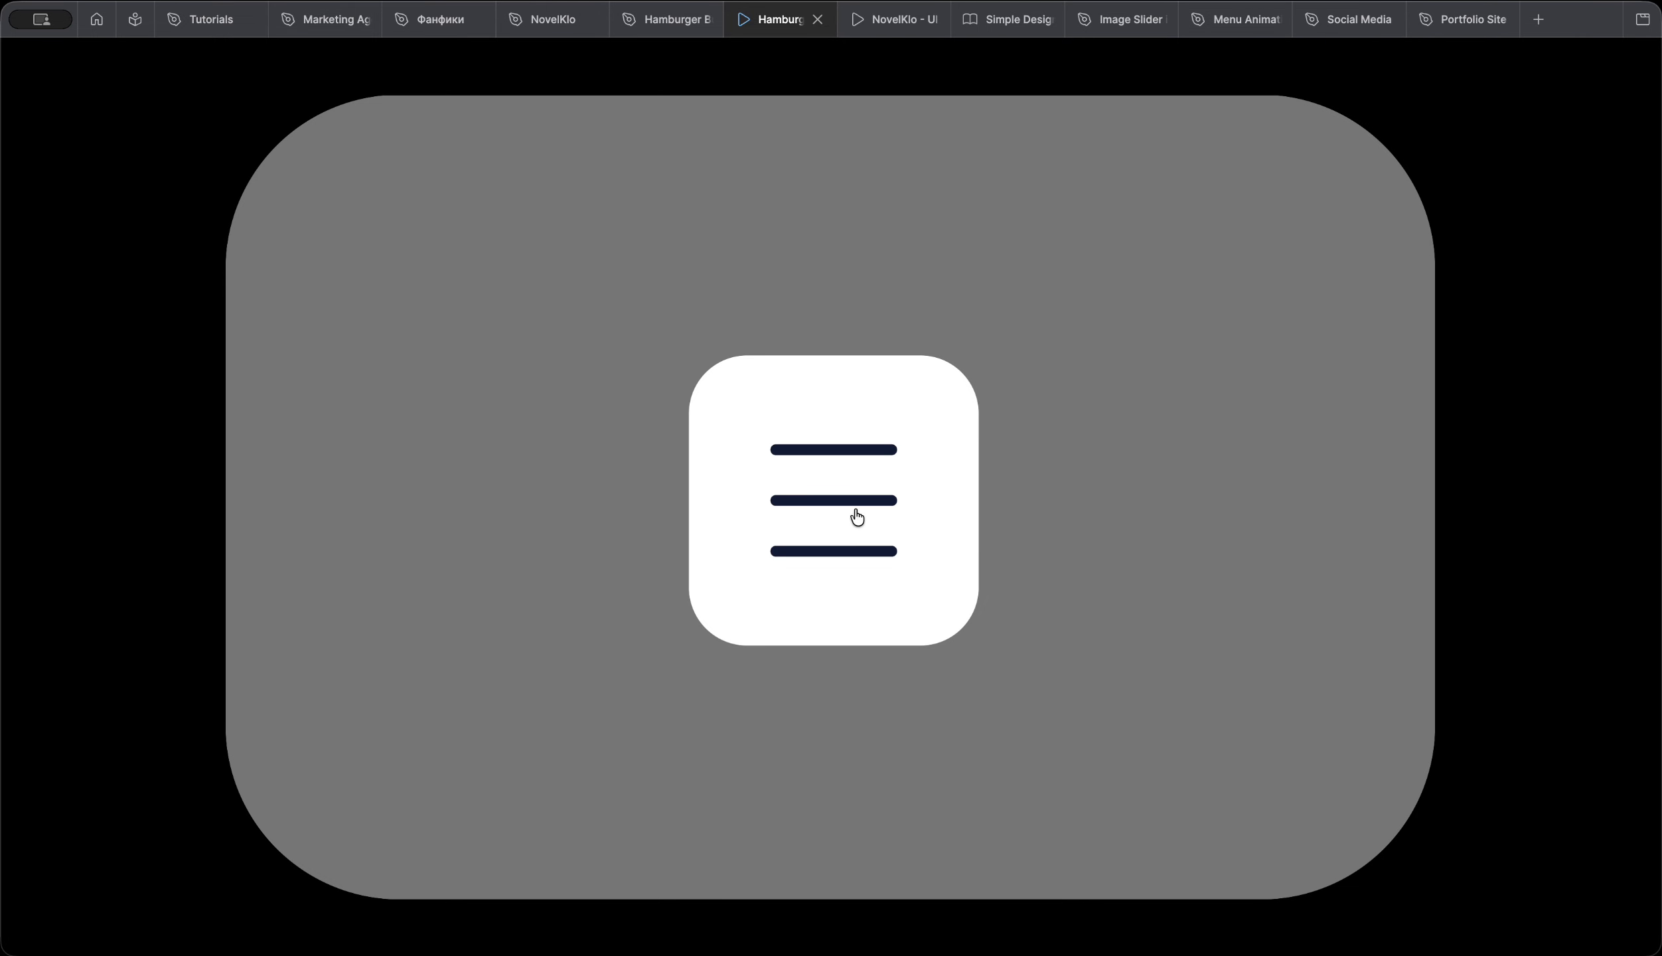
click(856, 517)
click(815, 529)
click(780, 528)
click(820, 521)
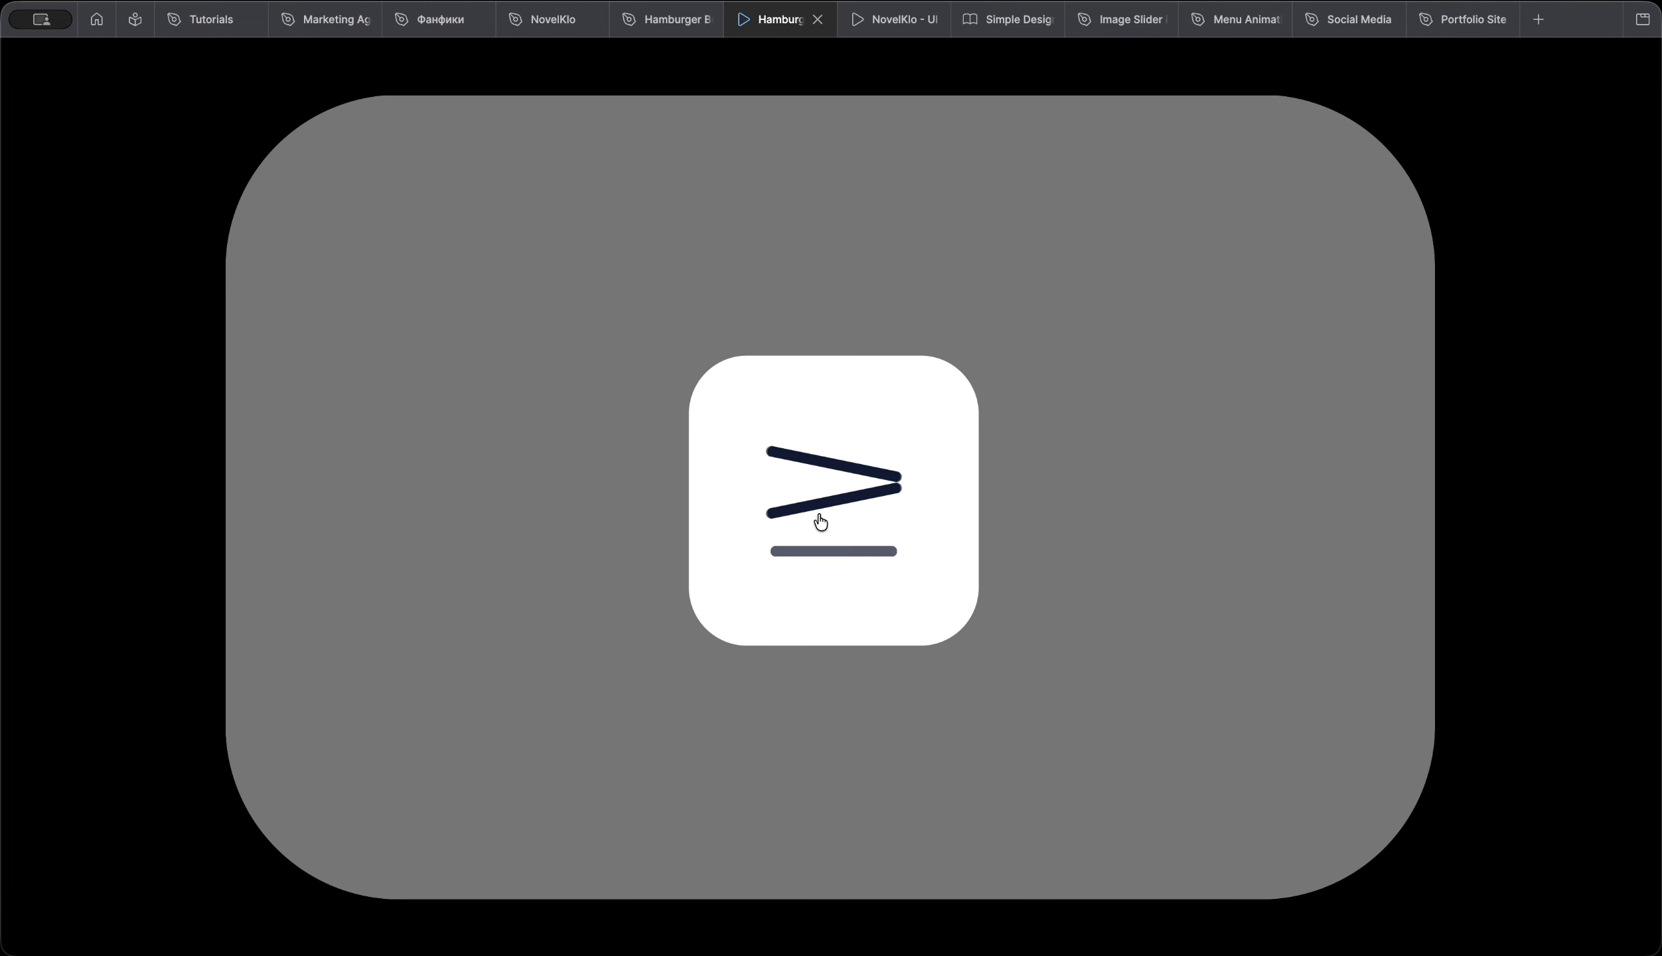
click(896, 509)
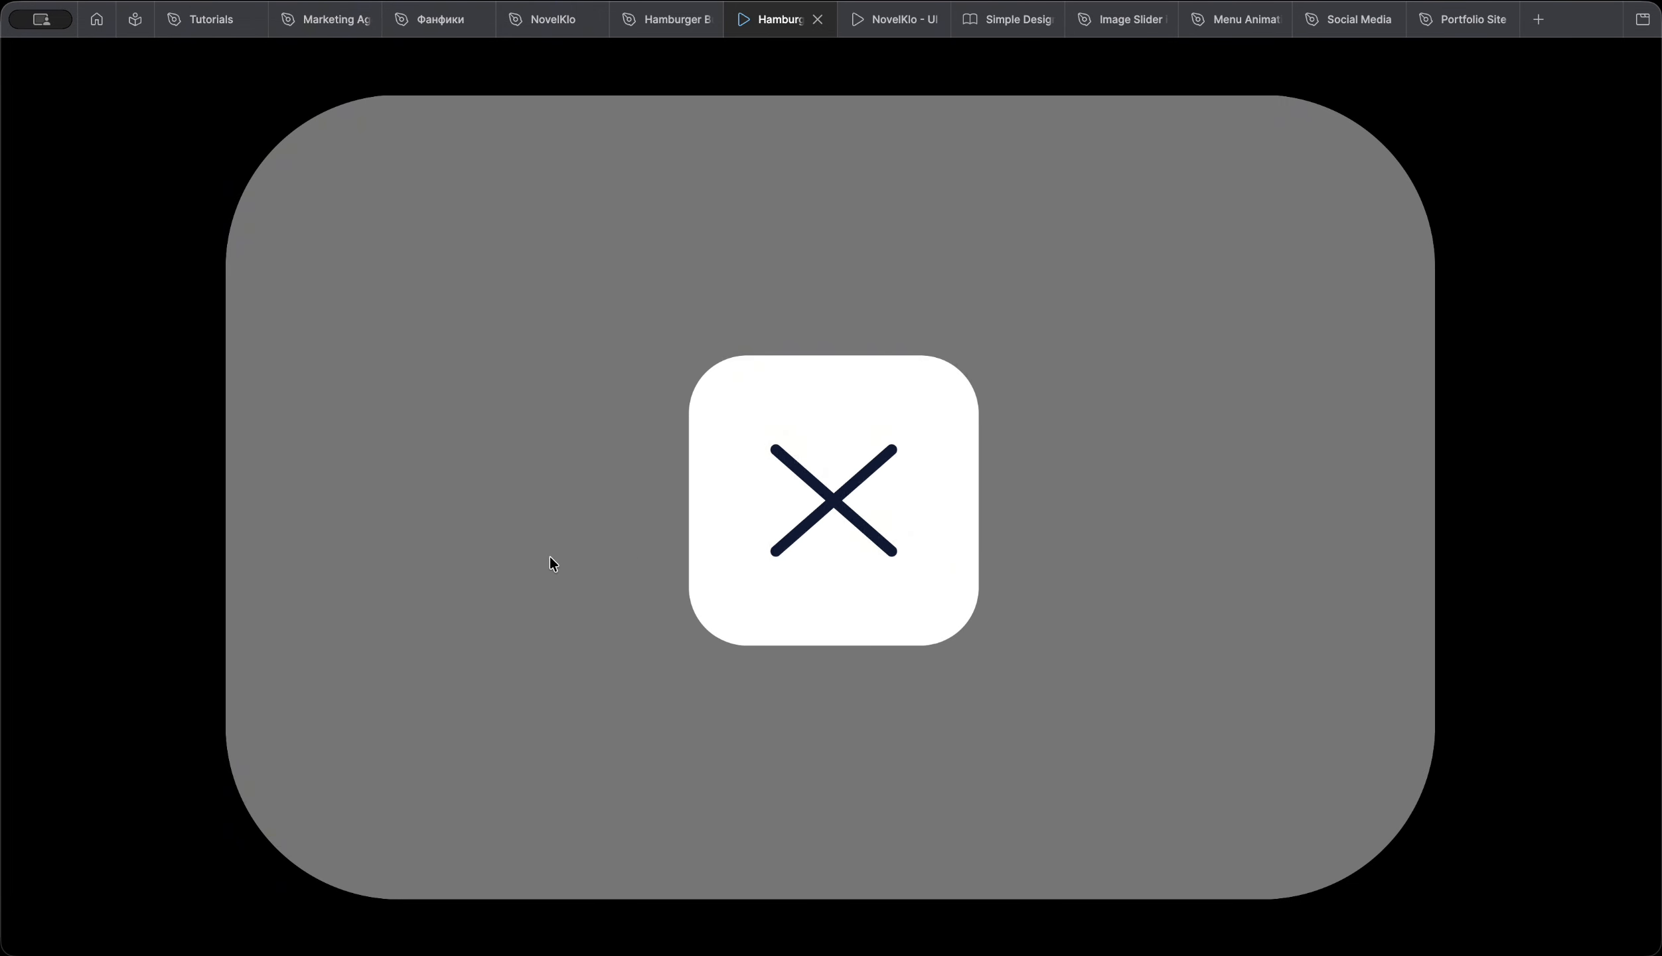
click(777, 537)
click(863, 505)
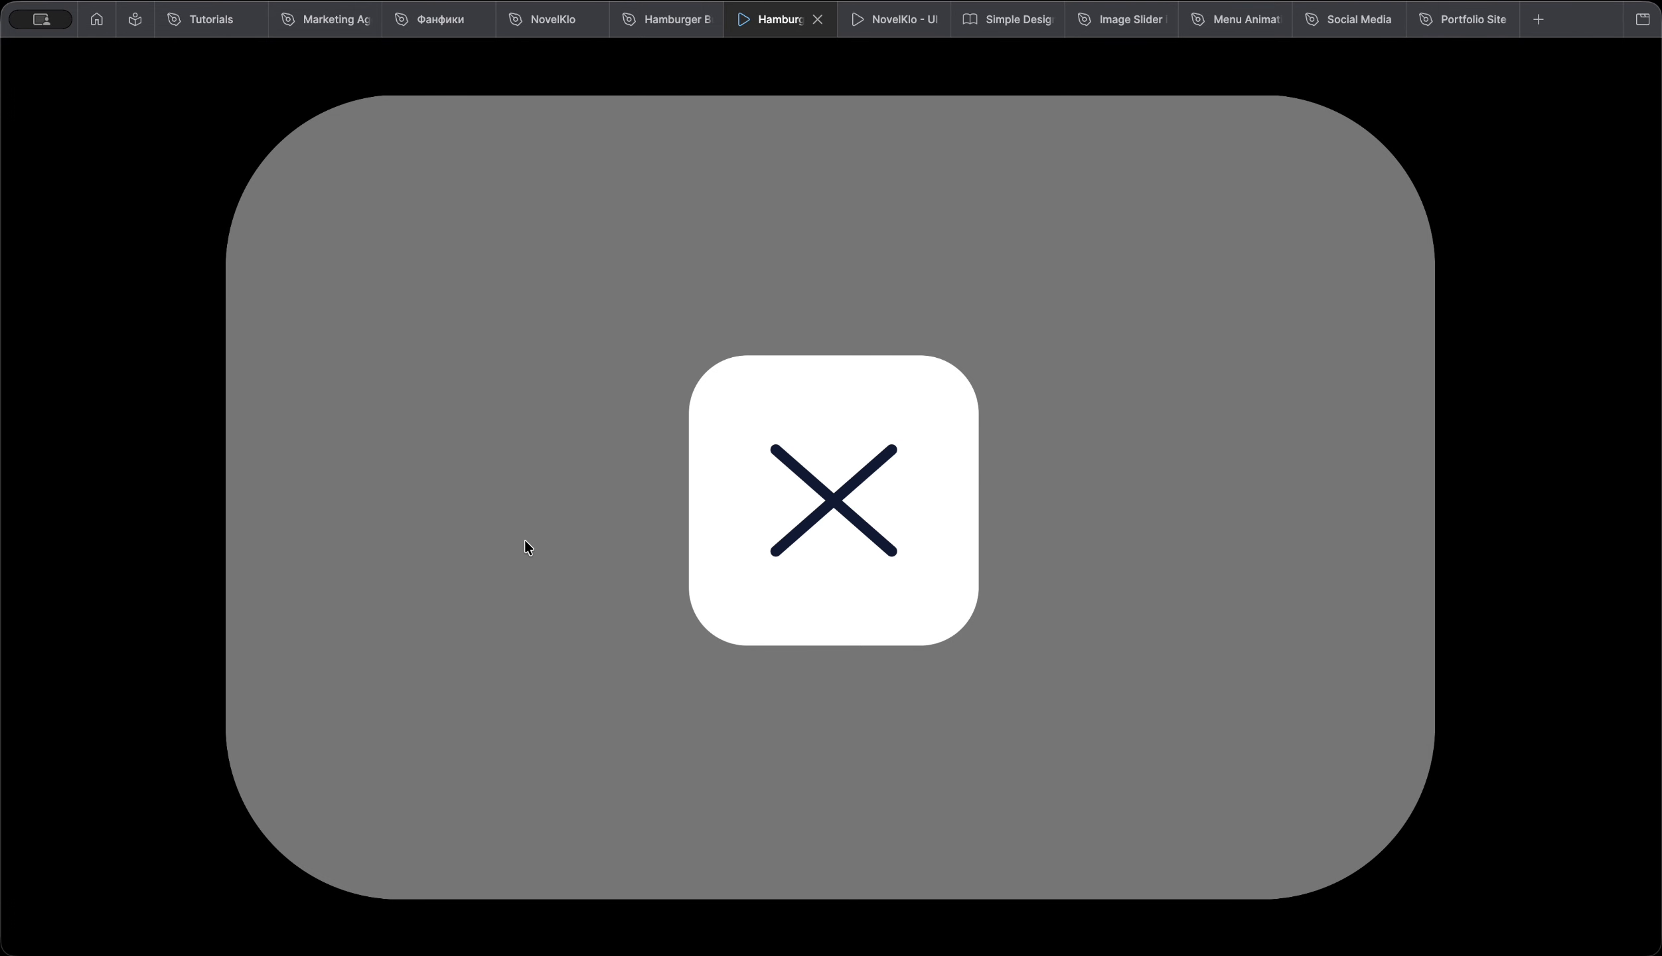